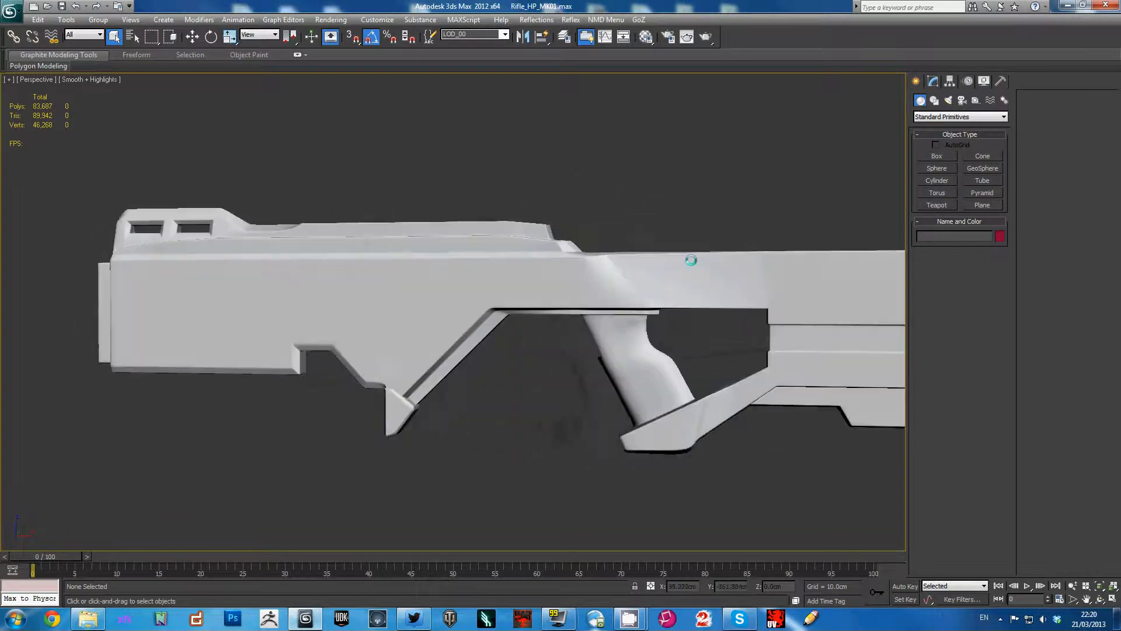
Step: Select the rifle body, display its mesh edges over the shading and delete its TurboSmooth modifier
middle_click_drag(605, 334, 682, 448, "alt")
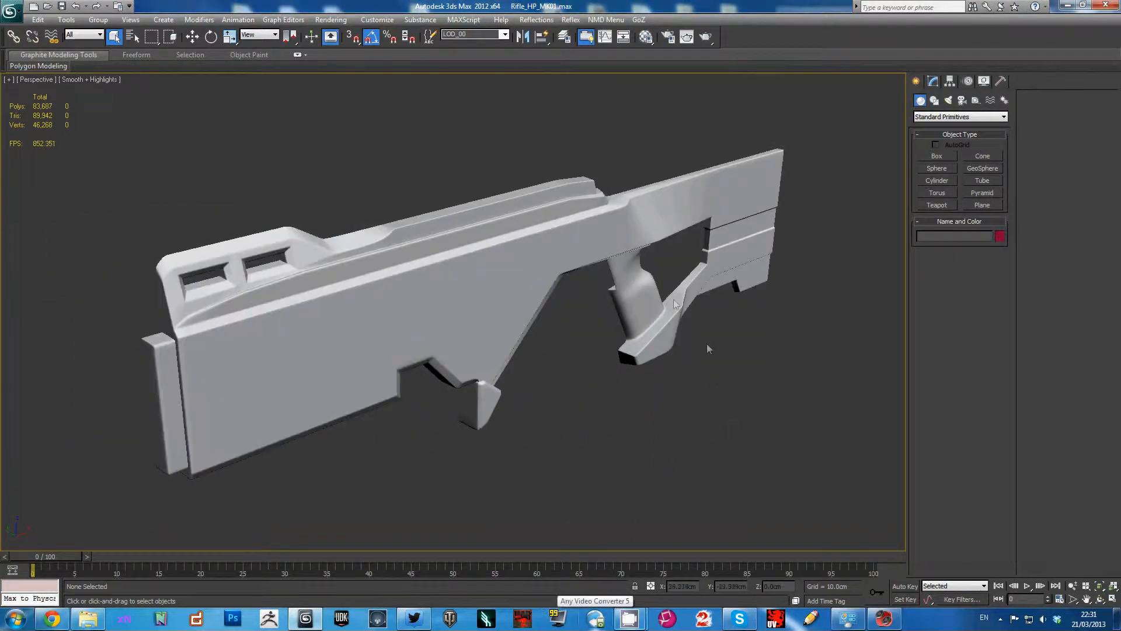
middle_click_drag(706, 342, 709, 332, "alt")
scroll(638, 279, "up", 8)
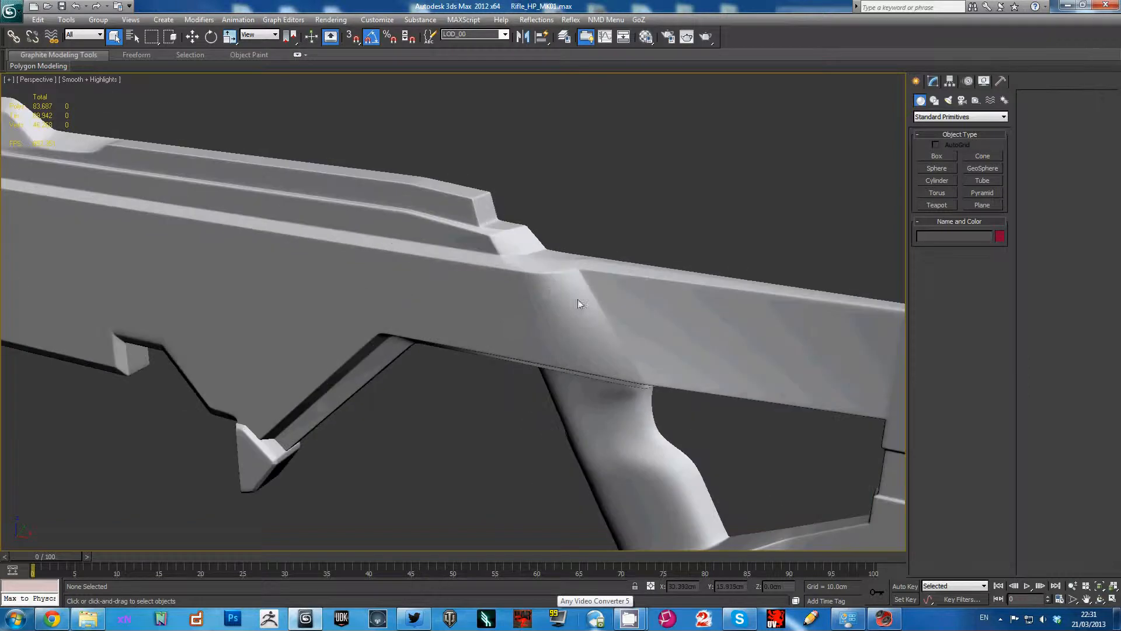
scroll(565, 300, "up", 10)
left_click(639, 283)
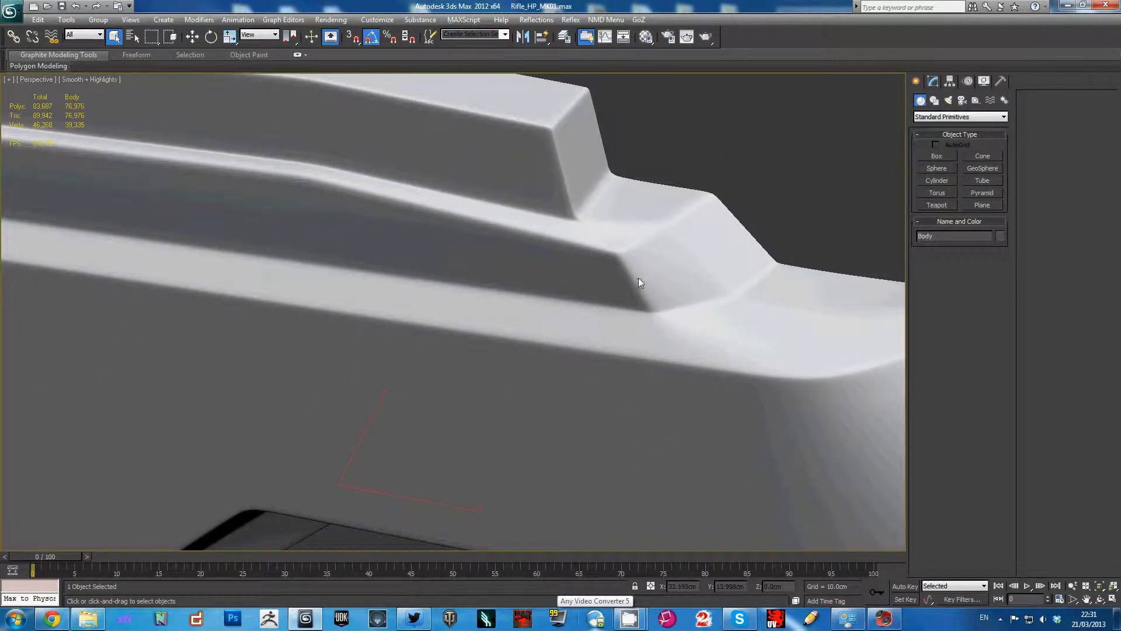
scroll(607, 279, "up", 2)
key("F4")
scroll(574, 281, "up", 5)
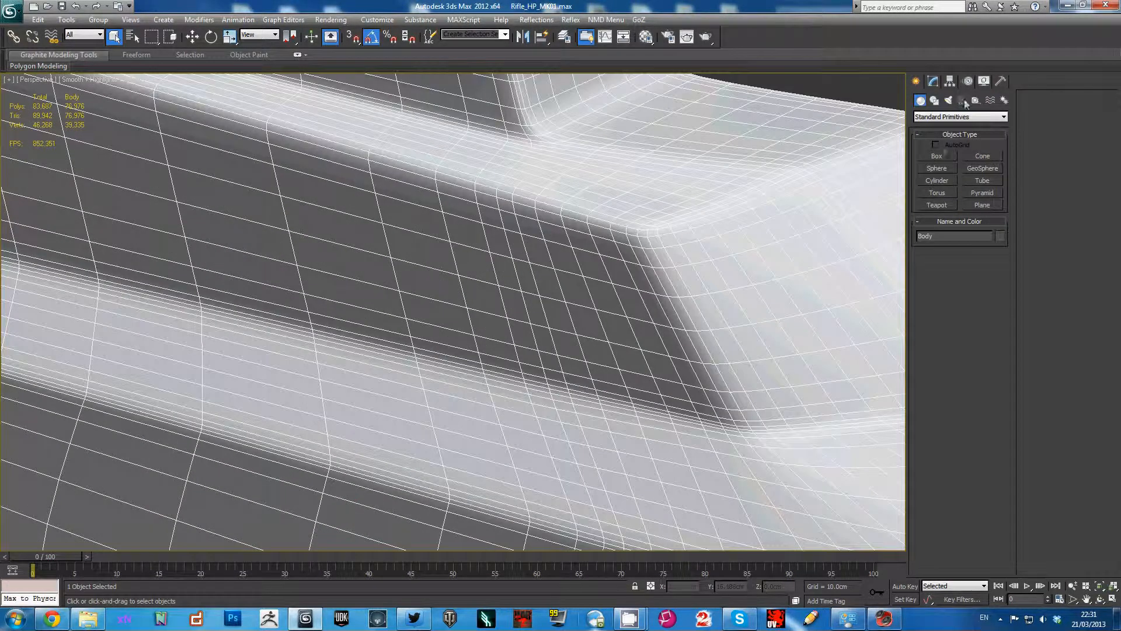
right_click(964, 204)
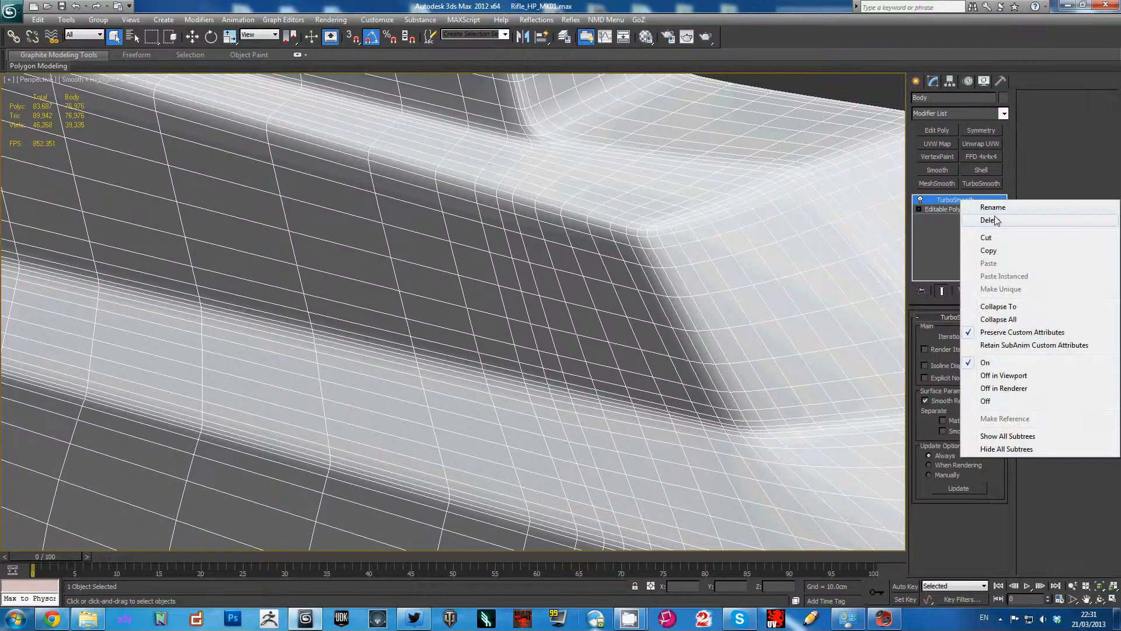
left_click(987, 220)
Step: Connect the ring of edges around the body at the step behind the top rail with 1 segment, pinch 0 and slide -78
middle_click_drag(583, 231, 461, 245, "alt")
scroll(462, 246, "up", 3)
key("2")
left_click(497, 183)
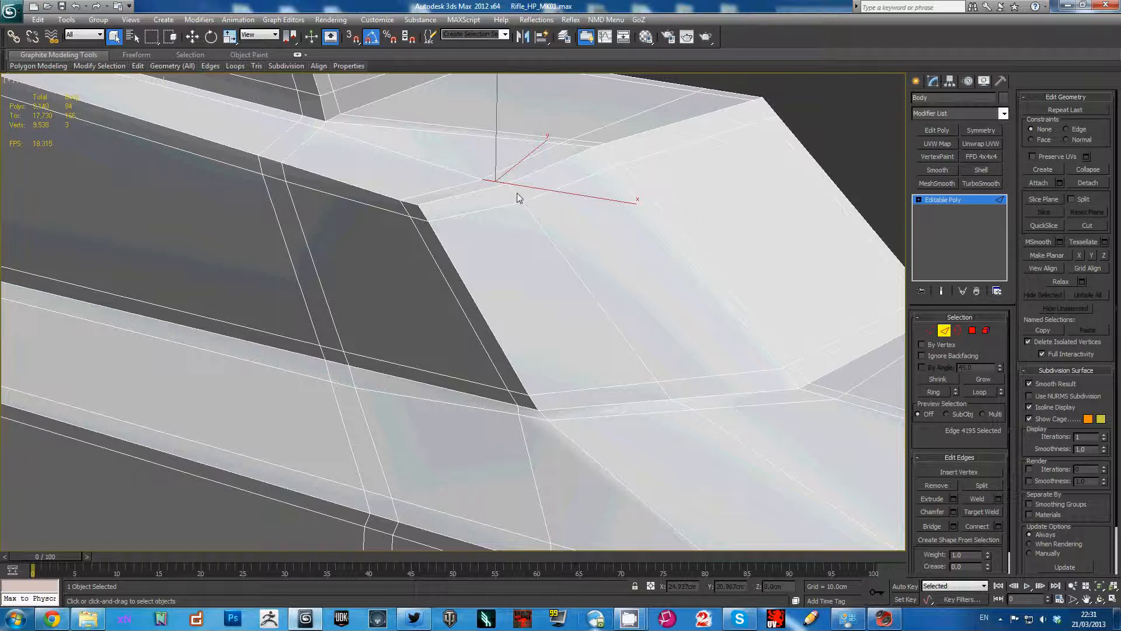
key("w")
middle_click_drag(490, 226, 494, 199, "alt")
scroll(494, 195, "up", 3)
left_click_drag(507, 104, 565, 168)
middle_click_drag(566, 168, 518, 258, "alt")
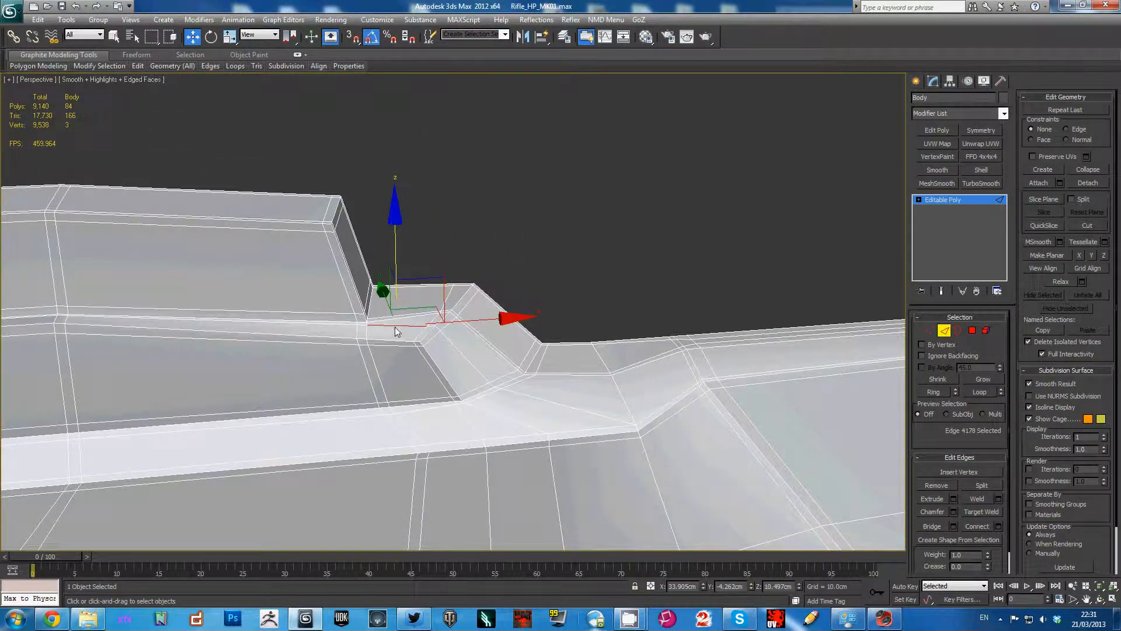
middle_click_drag(395, 332, 853, 502, "alt")
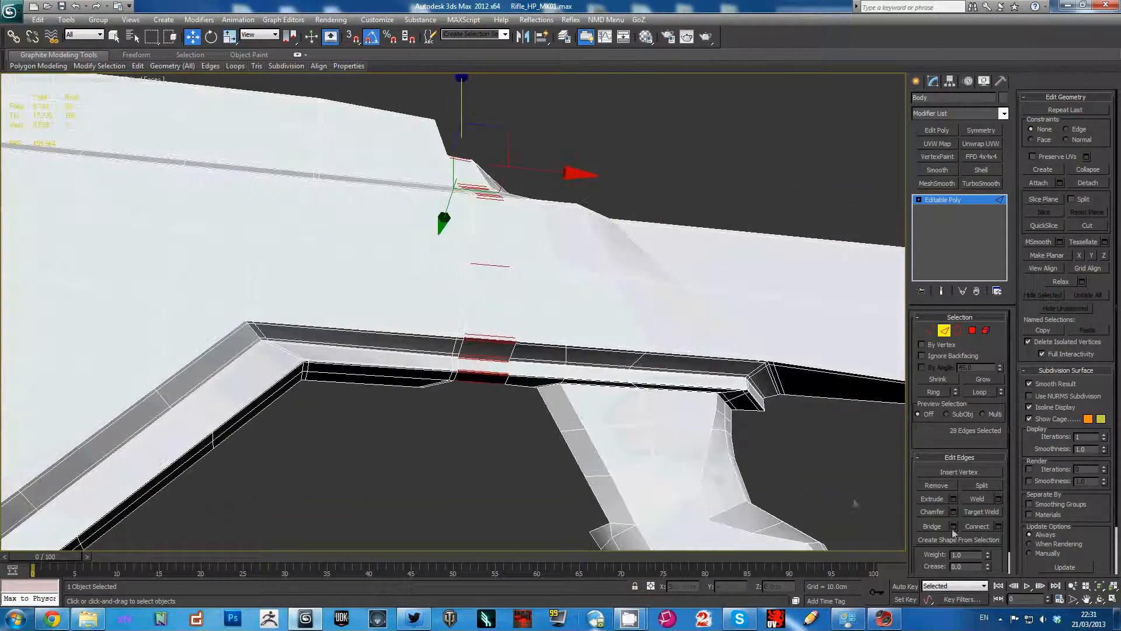
scroll(646, 378, "up", 5)
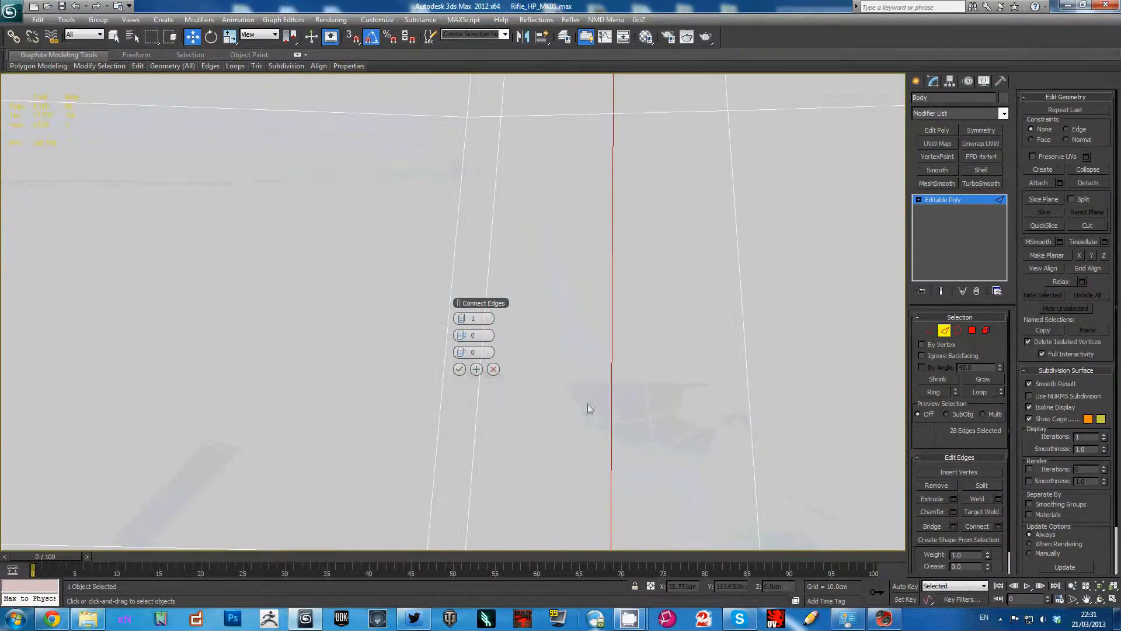
left_click_drag(291, 360, 285, 352)
scroll(633, 325, "down", 4)
middle_click_drag(633, 325, 585, 289, "alt")
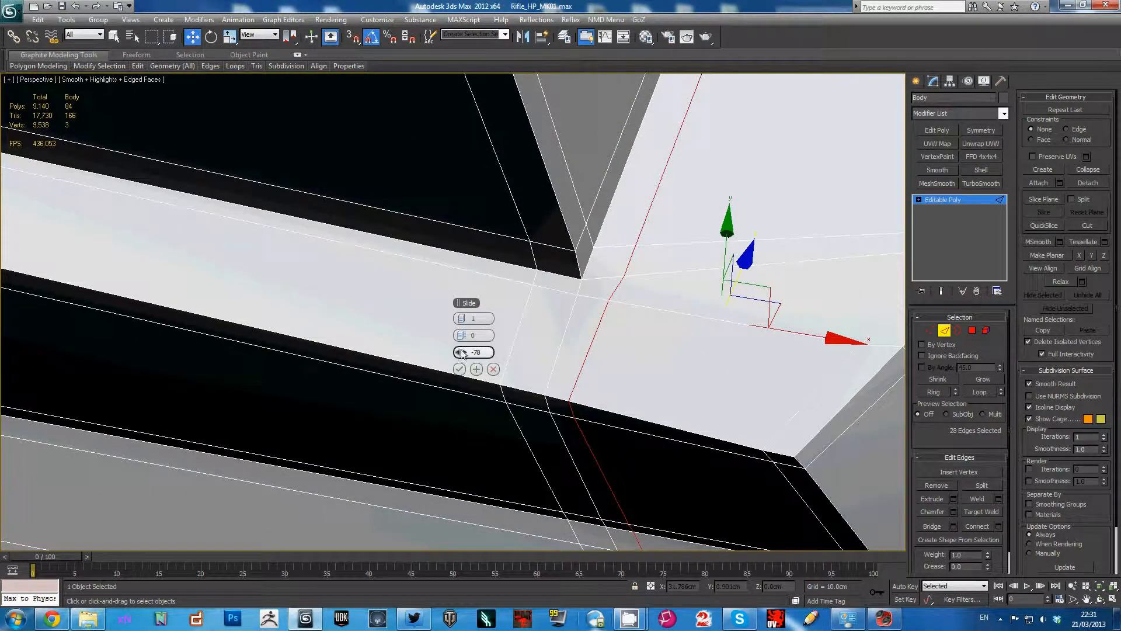
left_click(460, 369)
Step: Preview the step behind the top rail with TurboSmooth applied and mesh edges hidden, and delete the modifier again
scroll(675, 345, "down", 3)
middle_click_drag(675, 345, 811, 198, "alt")
left_click(981, 183)
key("F4")
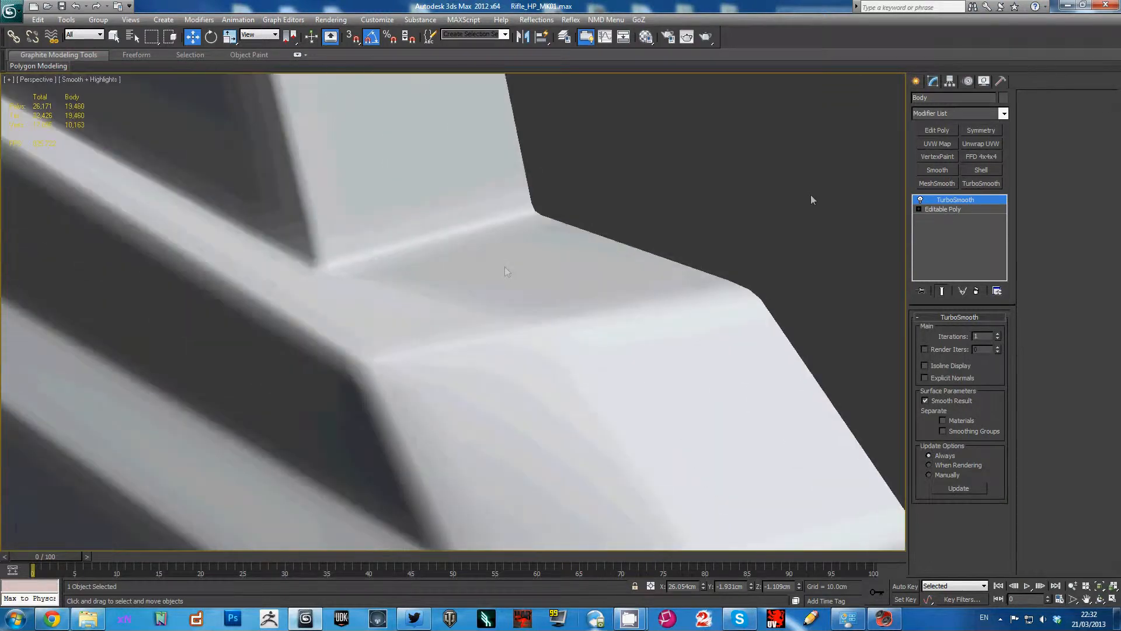
right_click(962, 200)
left_click(991, 220)
Step: Examine the unsmoothed body's edge flow behind the top rail and along the whole rifle from several angles
middle_click_drag(571, 244, 619, 354, "alt")
middle_click_drag(636, 410, 572, 356, "alt")
middle_click_drag(526, 307, 565, 382)
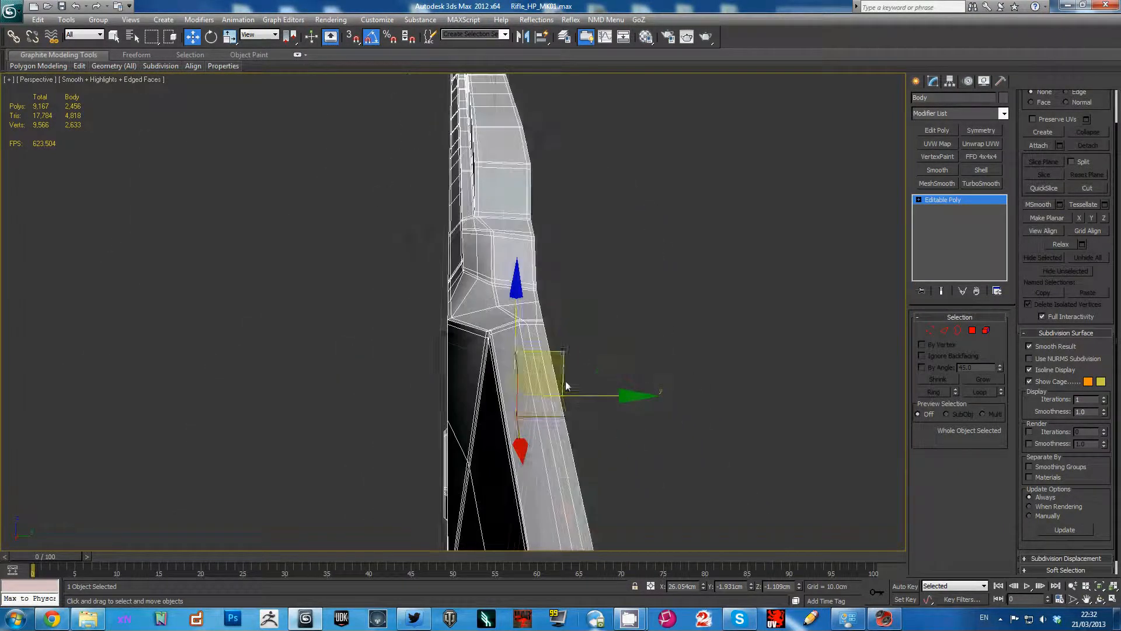
scroll(566, 246, "up", 3)
middle_click_drag(566, 244, 561, 273)
scroll(562, 273, "up", 4)
middle_click_drag(552, 219, 549, 284, "alt")
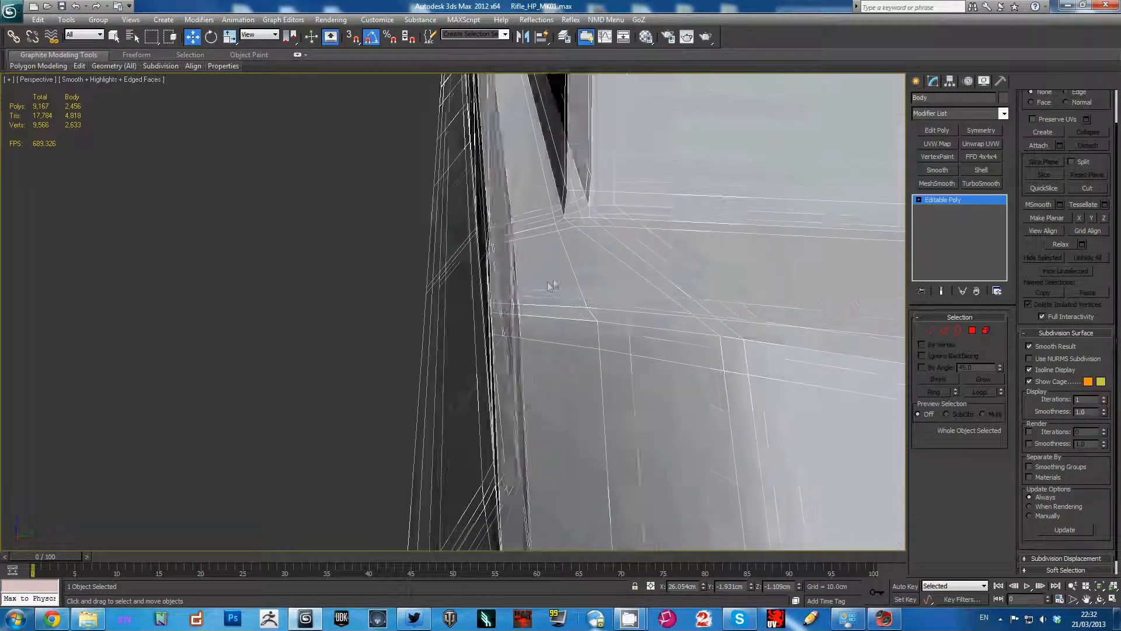
scroll(551, 286, "down", 5)
middle_click_drag(581, 346, 552, 361, "alt")
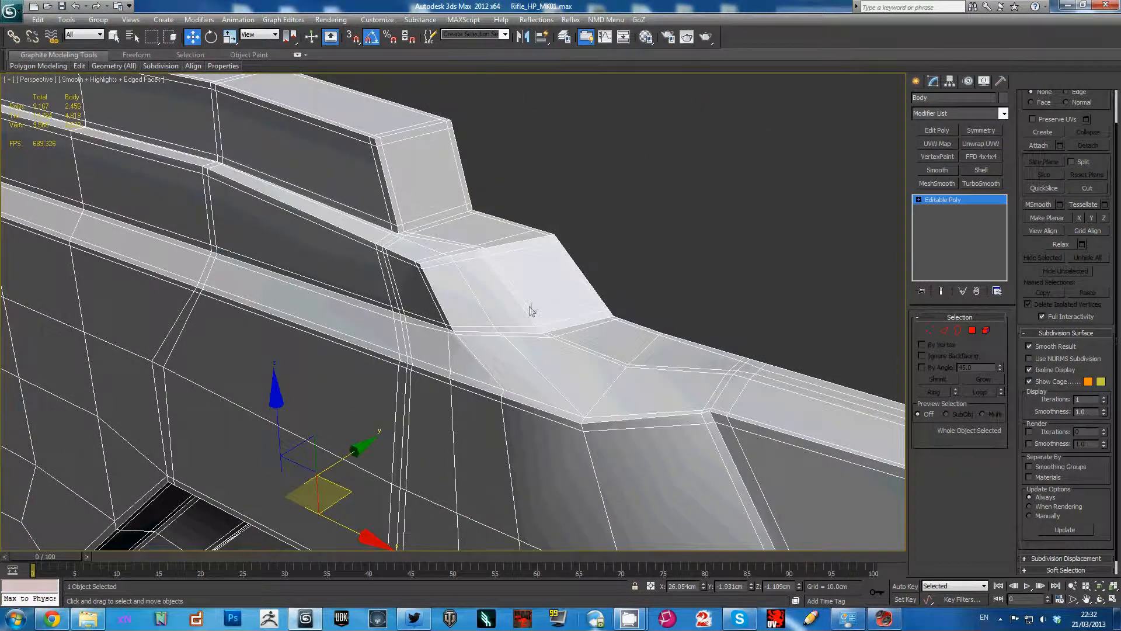
scroll(532, 311, "down", 2)
middle_click_drag(451, 295, 594, 308)
scroll(594, 308, "down", 6)
middle_click_drag(323, 288, 387, 287, "alt")
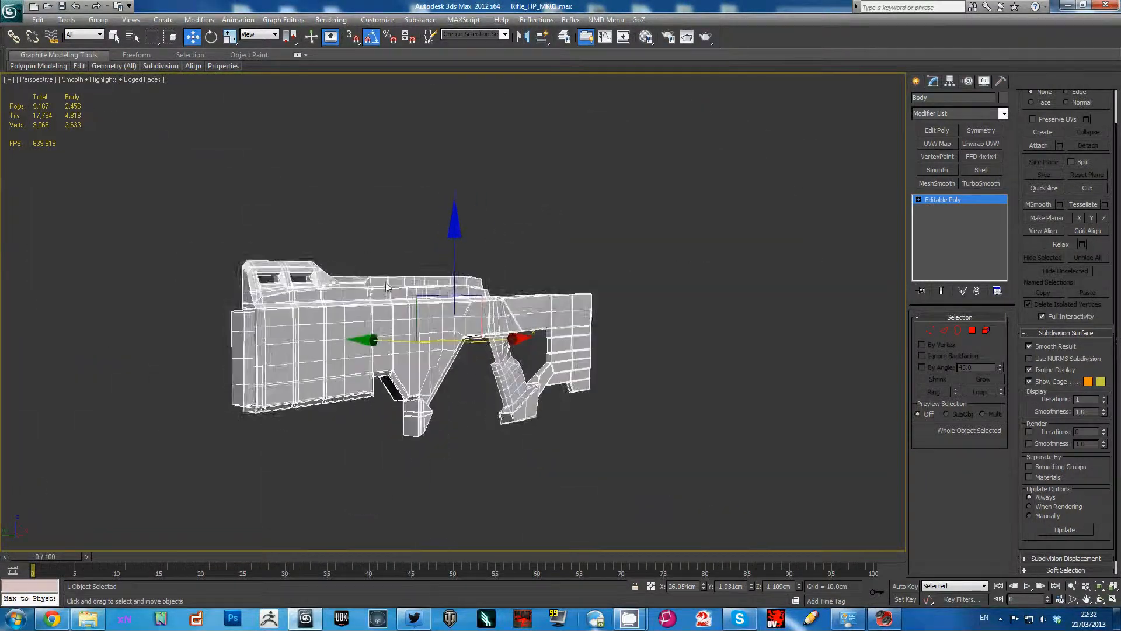
scroll(387, 287, "up", 3)
middle_click_drag(558, 354, 471, 306)
middle_click_drag(656, 333, 575, 346, "alt")
middle_click_drag(447, 351, 540, 342, "alt")
middle_click_drag(385, 360, 496, 333)
scroll(497, 334, "up", 4)
middle_click_drag(598, 311, 535, 356, "alt")
scroll(483, 373, "down", 5)
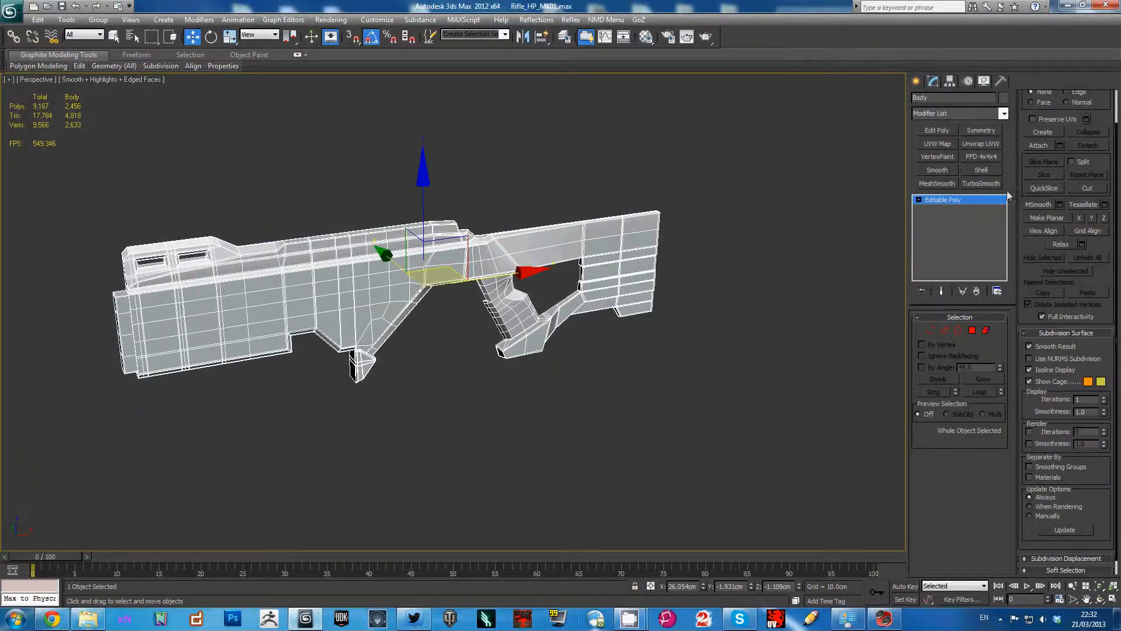
Step: Preview the whole rifle body with TurboSmooth applied and mesh edges shown, and remove the modifier again
left_click(993, 184)
middle_click_drag(689, 280, 741, 373, "alt")
scroll(654, 307, "up", 3)
scroll(639, 321, "down", 2)
scroll(740, 374, "down", 1)
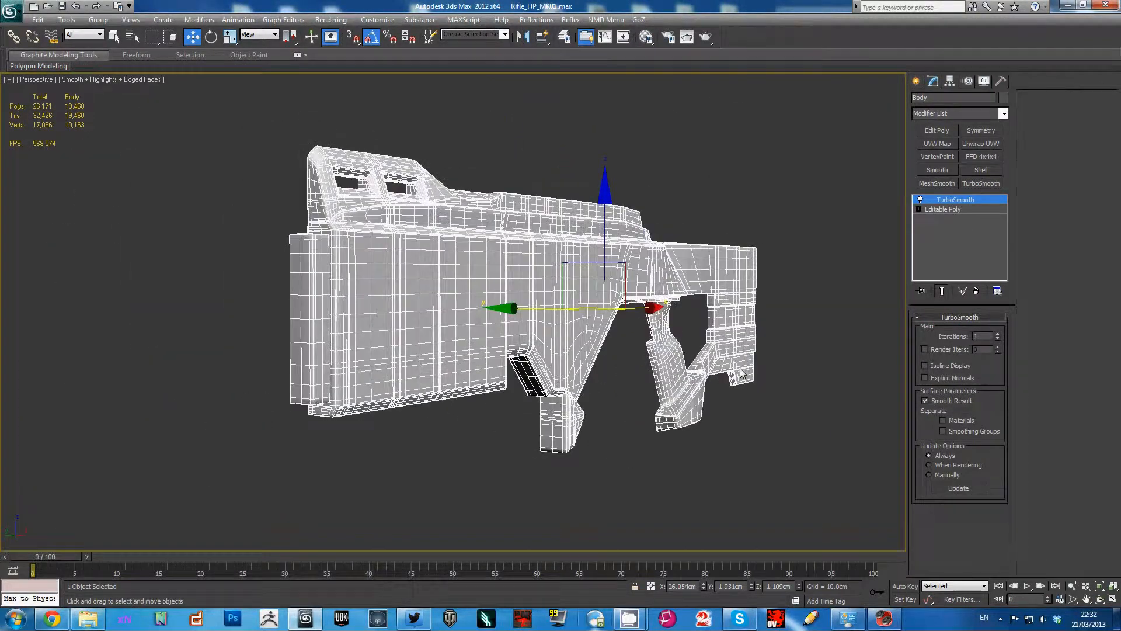
right_click(972, 205)
left_click(991, 221)
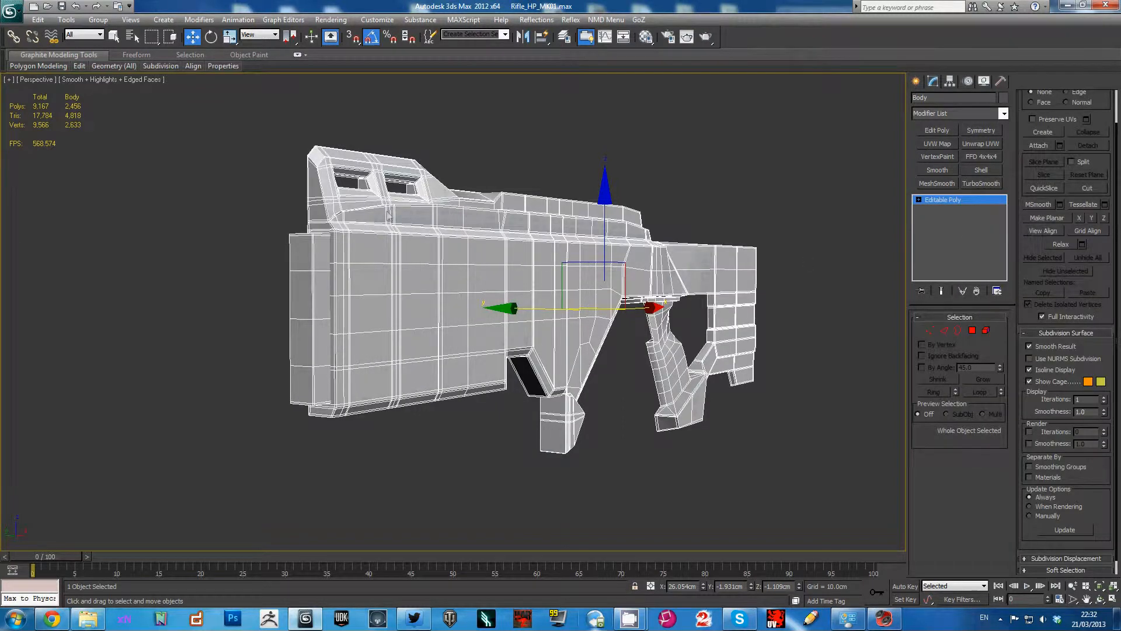
Step: Select the body's open border edges and frame the model in the Top view as wireframe
left_click(307, 167)
middle_click_drag(307, 167, 403, 225, "alt")
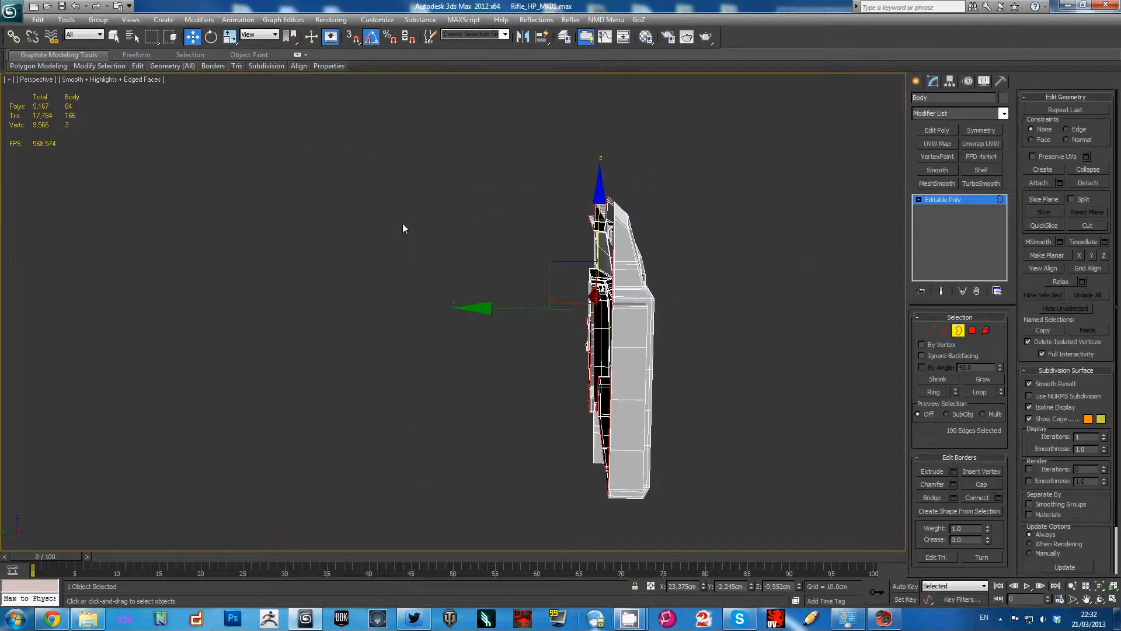
key("alt+w")
right_click(348, 201)
key("alt+w")
middle_click_drag(348, 200, 401, 283)
scroll(401, 283, "down", 4)
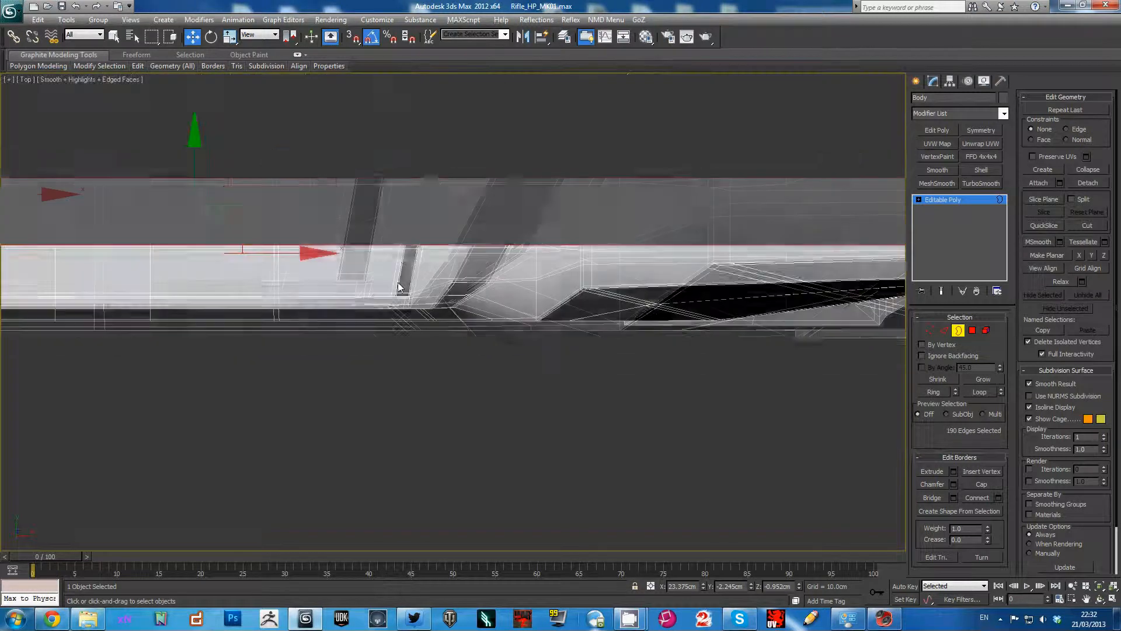
key("z")
key("F3")
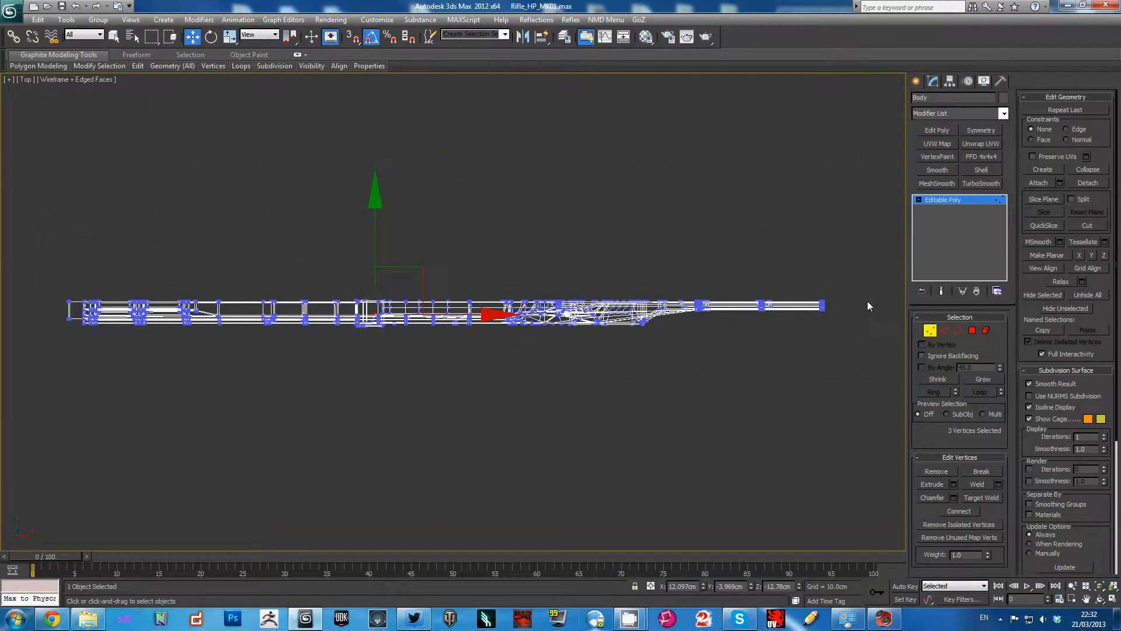
Step: Select all vertices along the body's open centre seam in the Top view and check them on the top rail in Perspective
left_click_drag(869, 303, 868, 302)
middle_click_drag(485, 356, 488, 344)
scroll(488, 345, "up", 6)
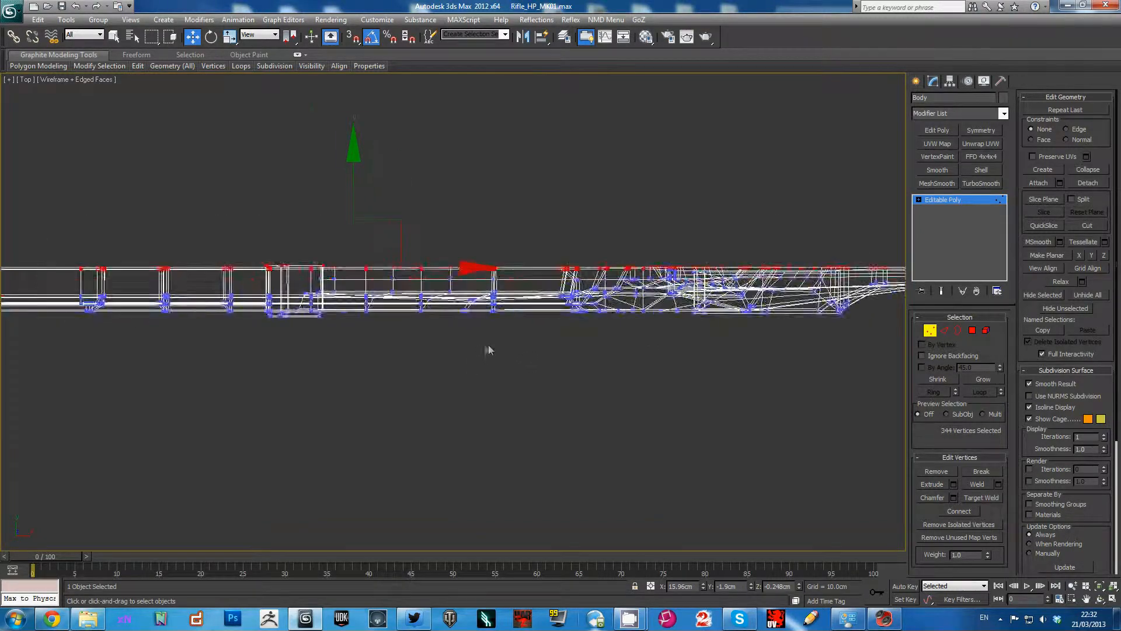
key("alt+w")
right_click(685, 413)
key("alt+w")
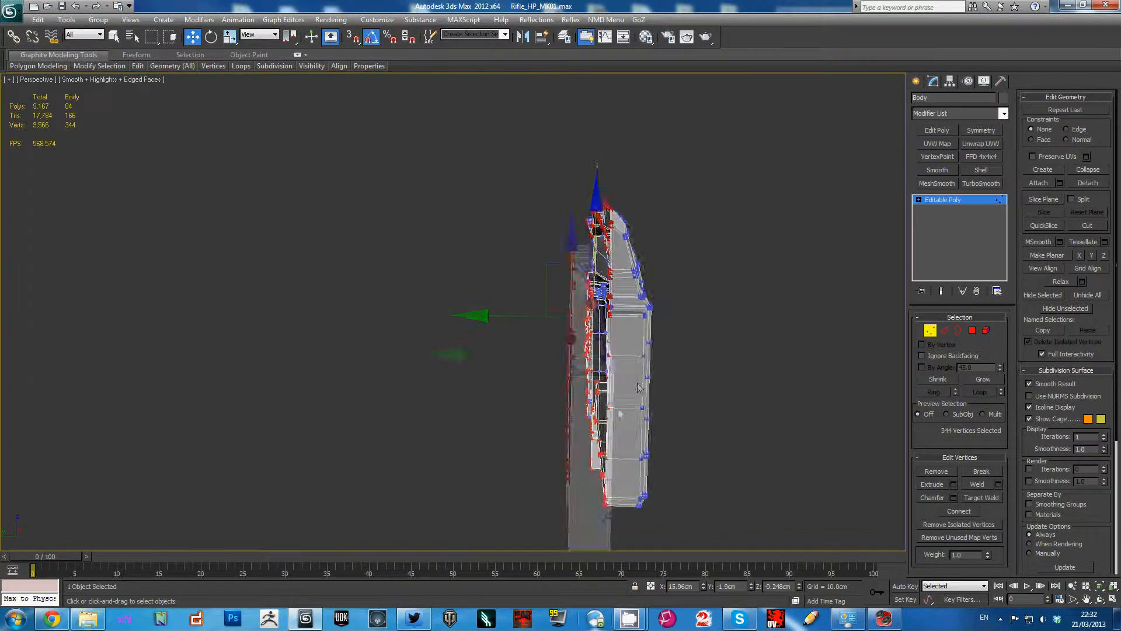
scroll(626, 408, "up", 5)
middle_click_drag(626, 409, 528, 368, "alt")
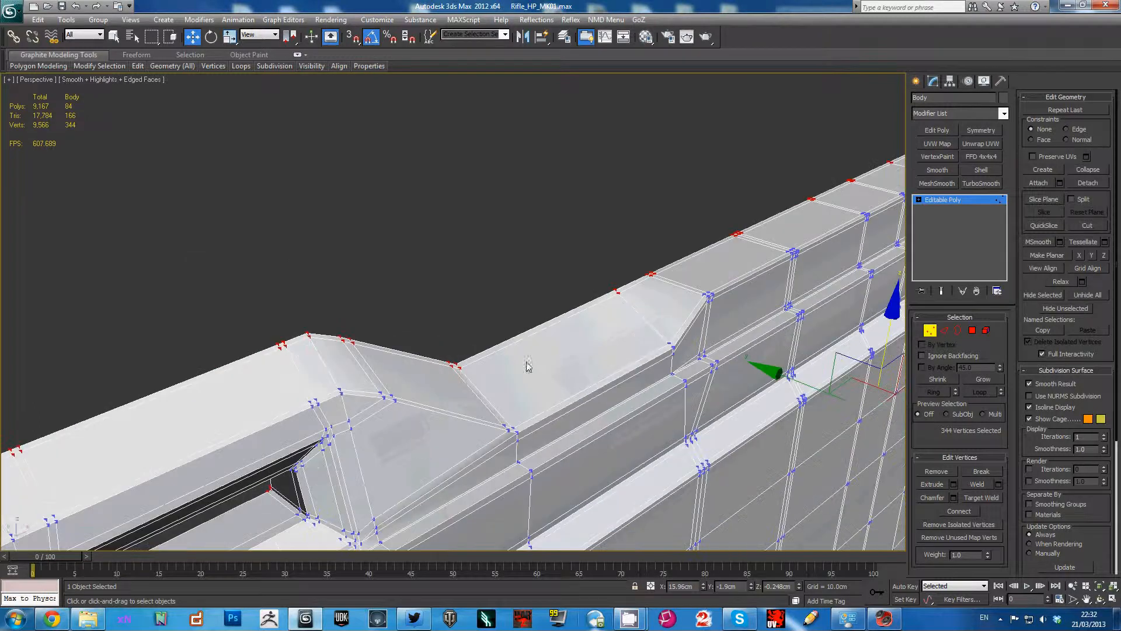
Step: Remove the surplus edge loops near the body's open centre seam, including the loop at the base of the grip
key("2")
left_click(532, 336)
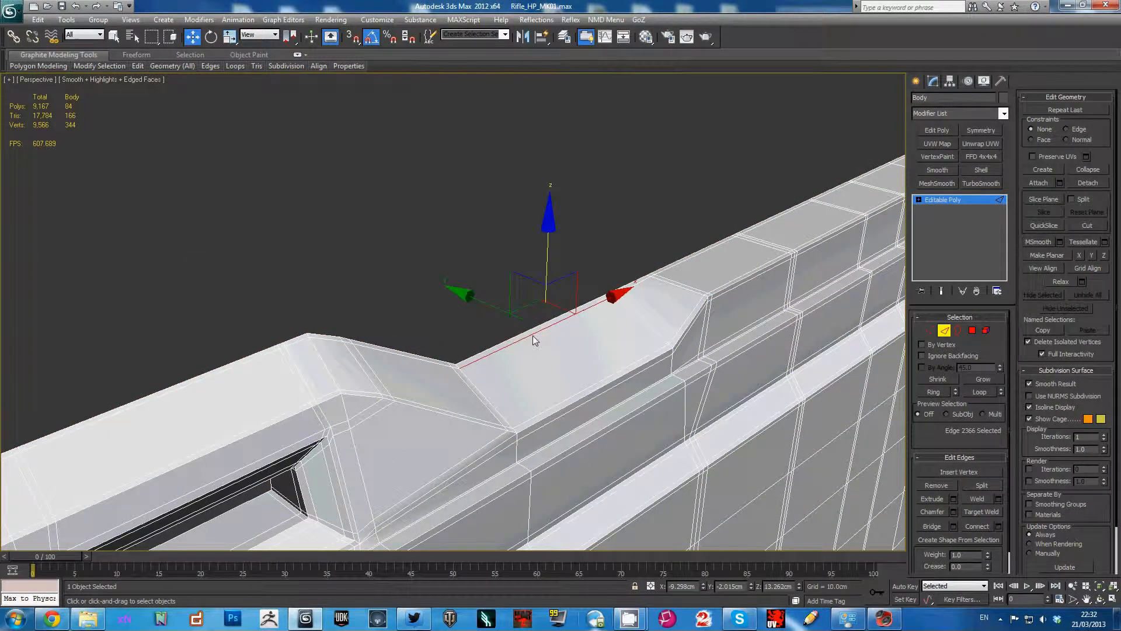
scroll(645, 356, "down", 6)
middle_click_drag(561, 353, 451, 361, "alt")
scroll(451, 361, "up", 3)
middle_click_drag(524, 438, 605, 448, "alt")
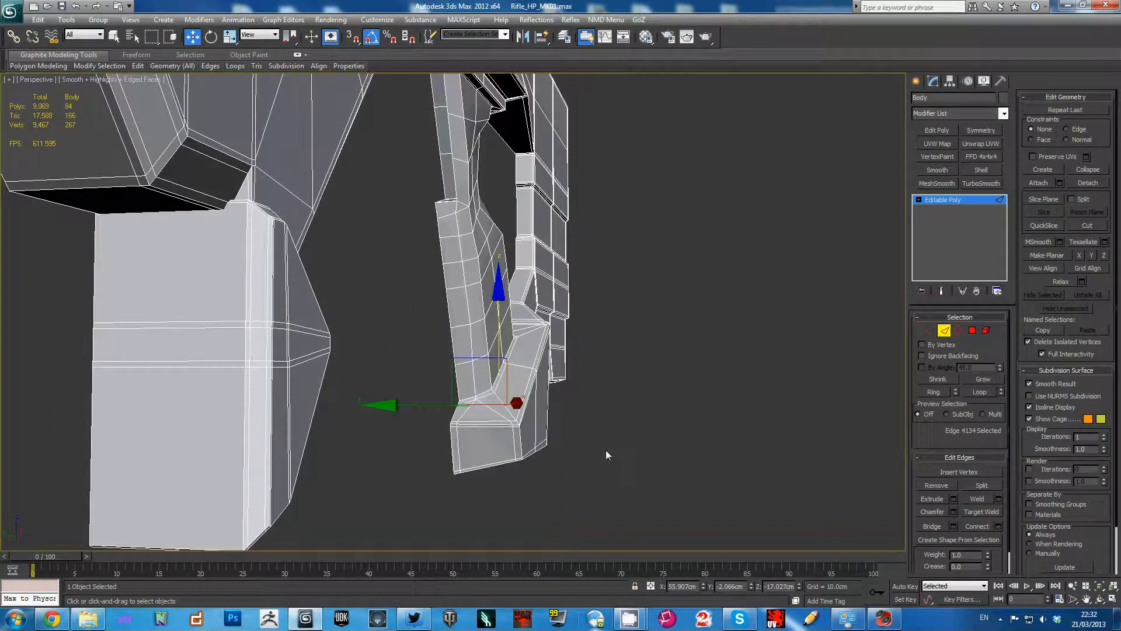
key("alt+l")
key("ctrl+BackSpace")
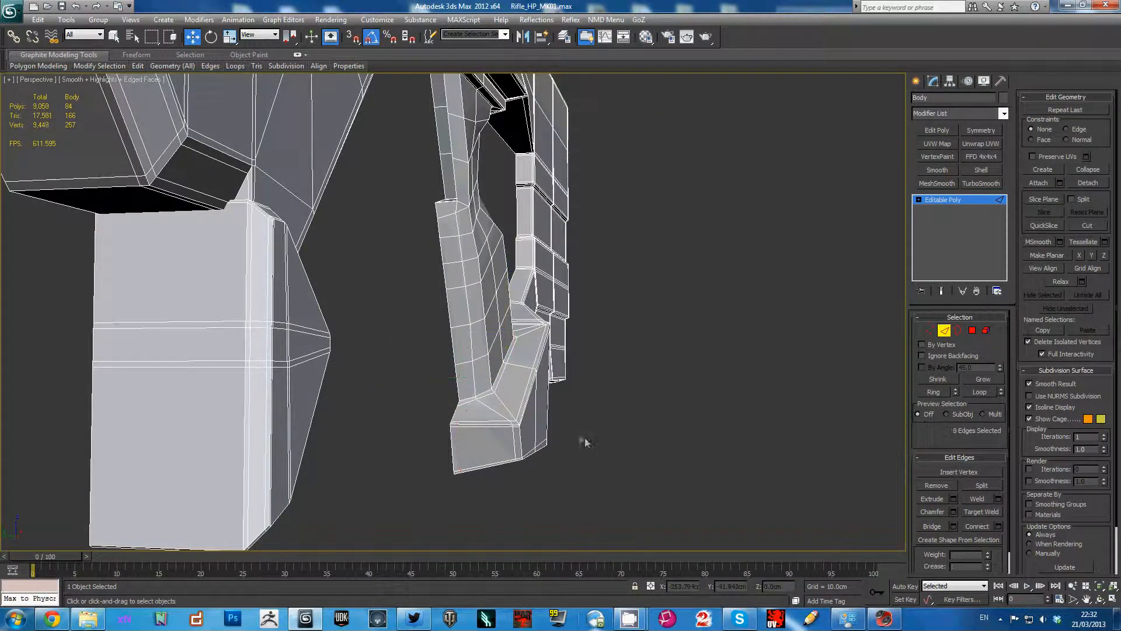
Step: Mirror the half body into a full rifle with a Symmetry modifier using the Z mirror axis
scroll(595, 432, "down", 5)
scroll(524, 379, "up", 10)
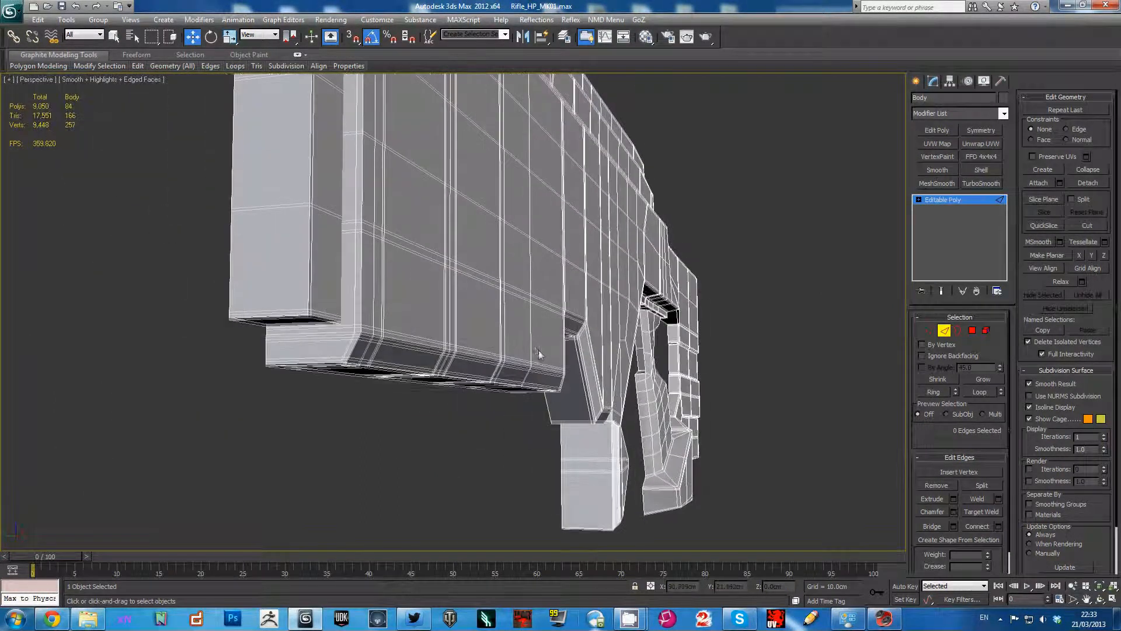
middle_click_drag(515, 324, 556, 332, "alt")
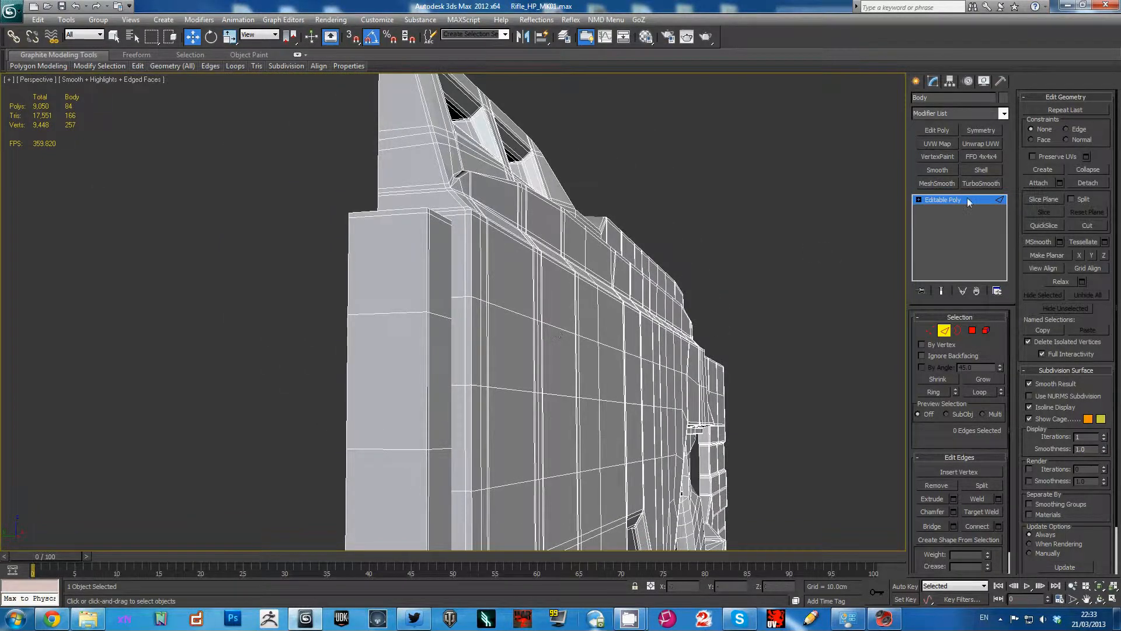
scroll(765, 216, "down", 6)
middle_click_drag(763, 306, 754, 316, "alt")
left_click(980, 131)
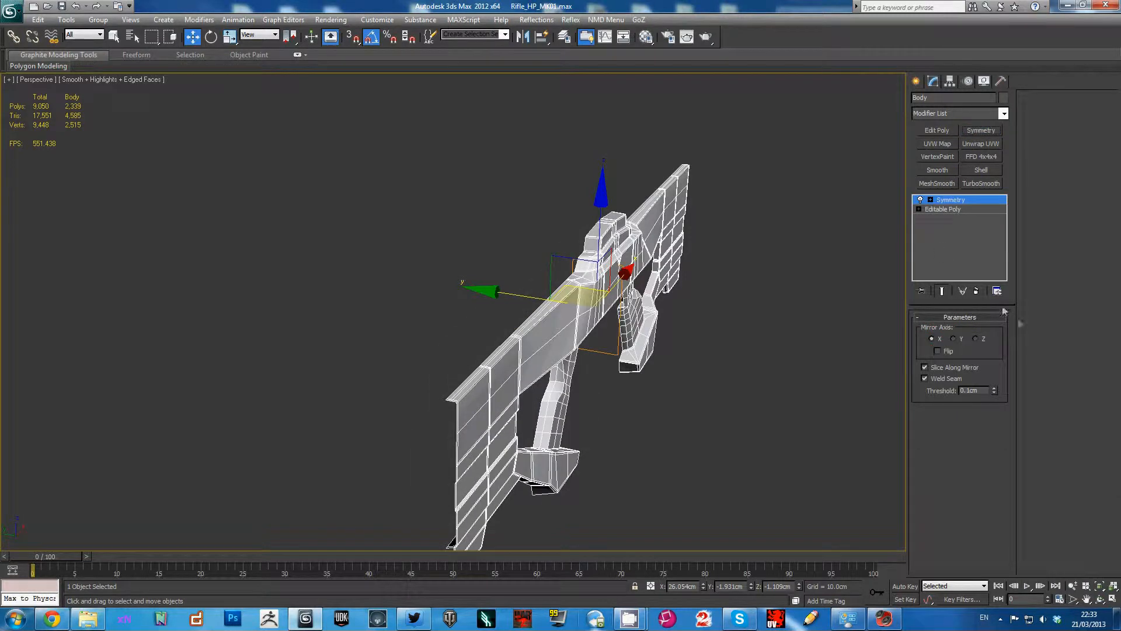
left_click(954, 339)
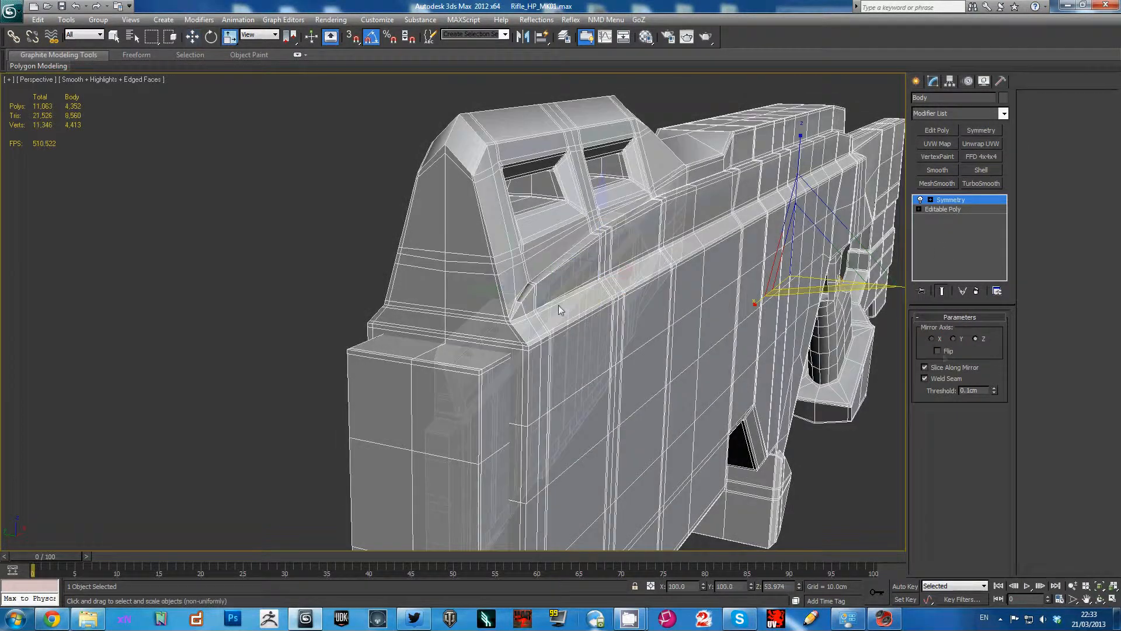
Step: Examine the mirrored body's mesh around the front end, the sight openings and the upper side
middle_click_drag(559, 305, 572, 300, "alt")
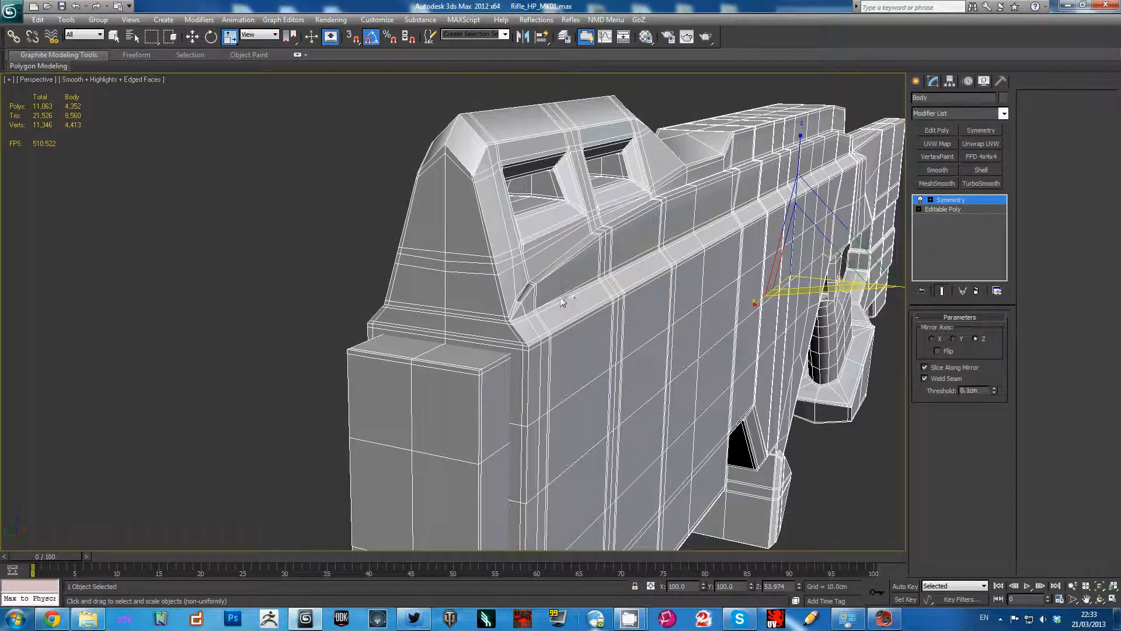
scroll(700, 255, "up", 5)
scroll(651, 276, "down", 5)
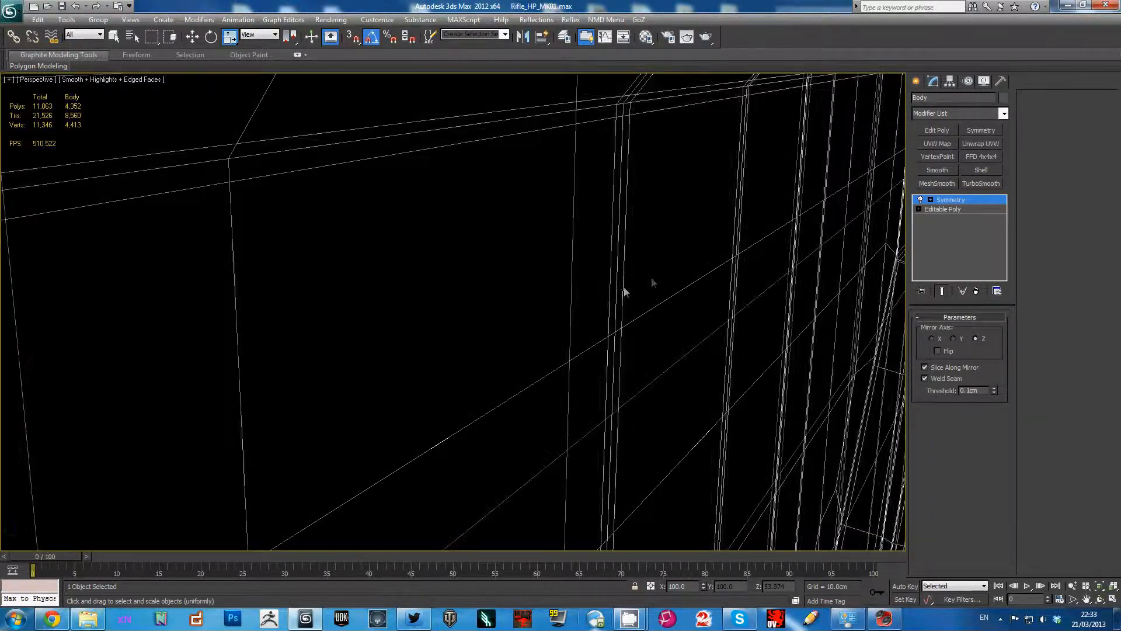
scroll(587, 317, "up", 1)
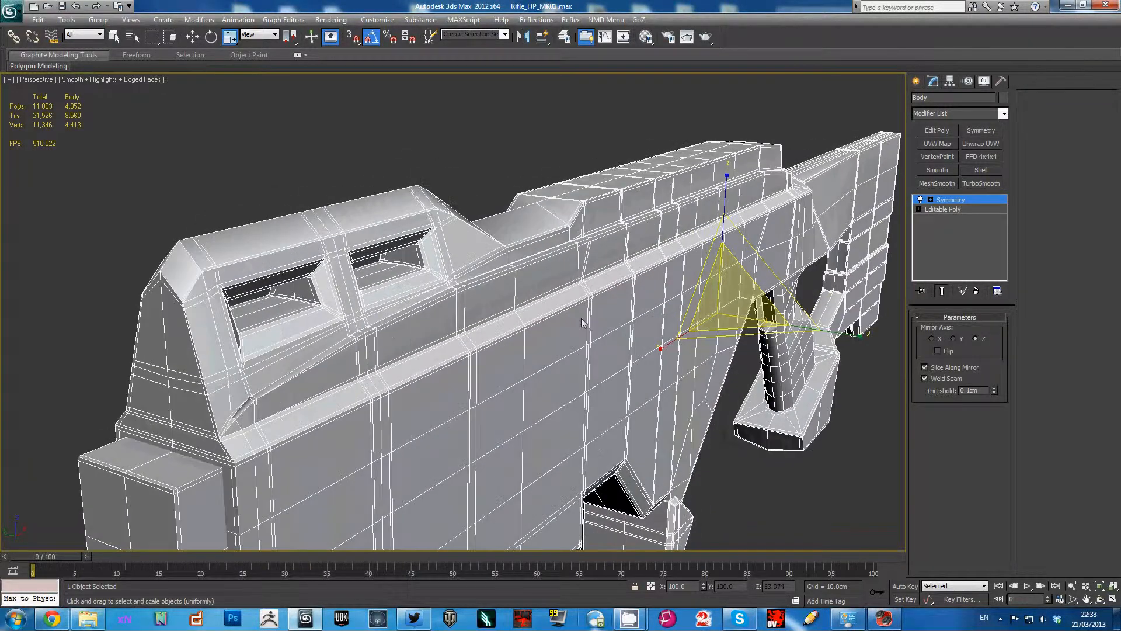
scroll(581, 318, "down", 1)
middle_click_drag(582, 317, 646, 299)
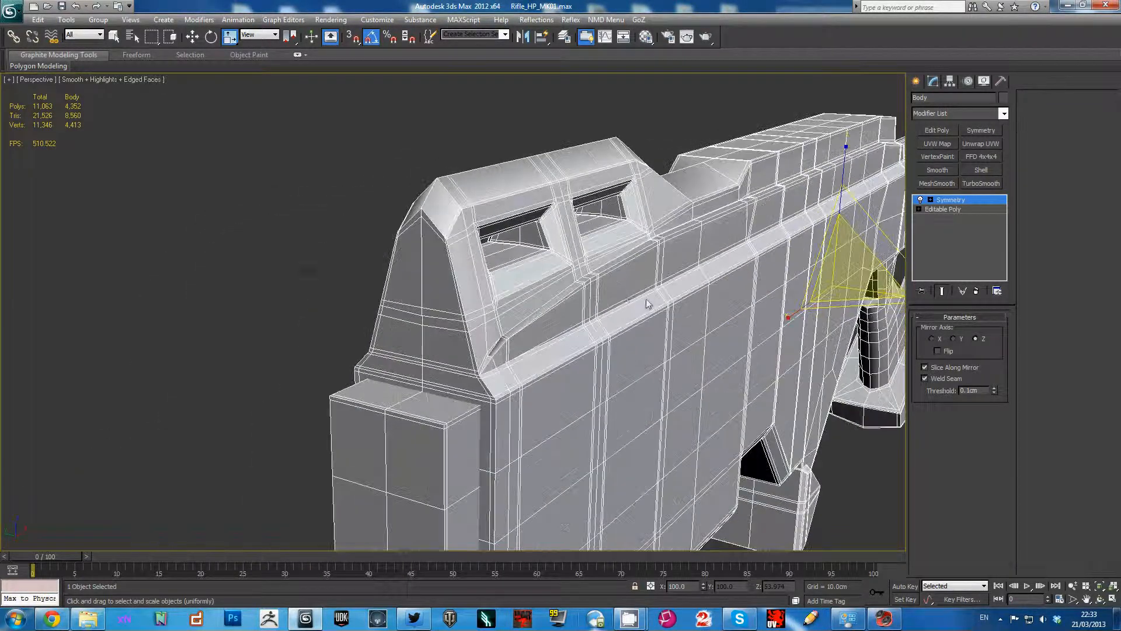
Step: Collapse the Symmetry modifier into the body's editable poly
right_click(956, 199)
left_click(987, 310)
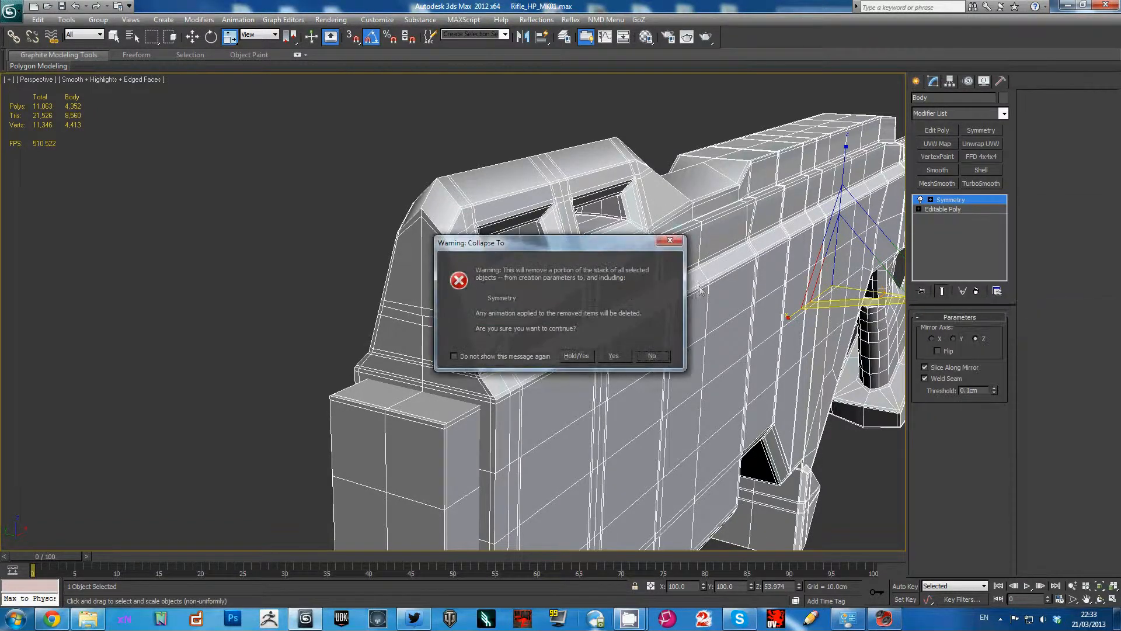
left_click(614, 356)
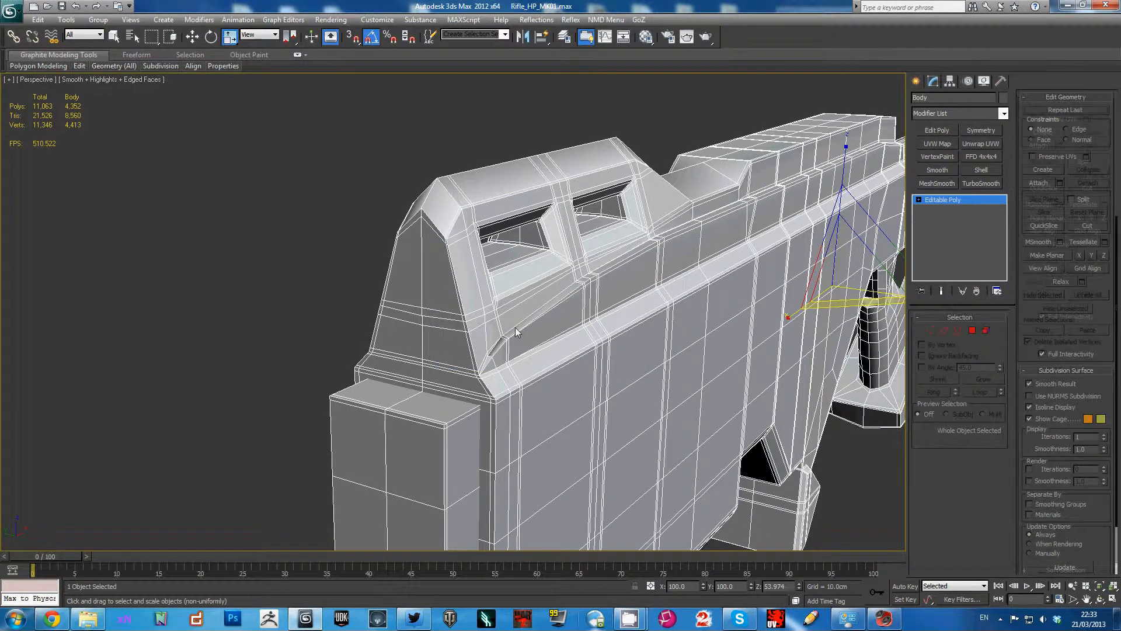
Step: Examine the collapsed body's edges around the pointed end of the side recess below the sight openings
left_click(492, 349)
key("z")
middle_click_drag(532, 366, 625, 432, "alt")
scroll(584, 384, "down", 5)
scroll(670, 382, "down", 4)
scroll(656, 382, "down", 5)
scroll(657, 379, "up", 3)
scroll(611, 422, "down", 2)
scroll(611, 422, "up", 4)
scroll(626, 432, "up", 3)
middle_click_drag(594, 276, 508, 274, "alt")
Step: Reopen Rifle_HP_MK01.max to return to the half body and delete the topmost modifier from its stack
left_click(10, 12)
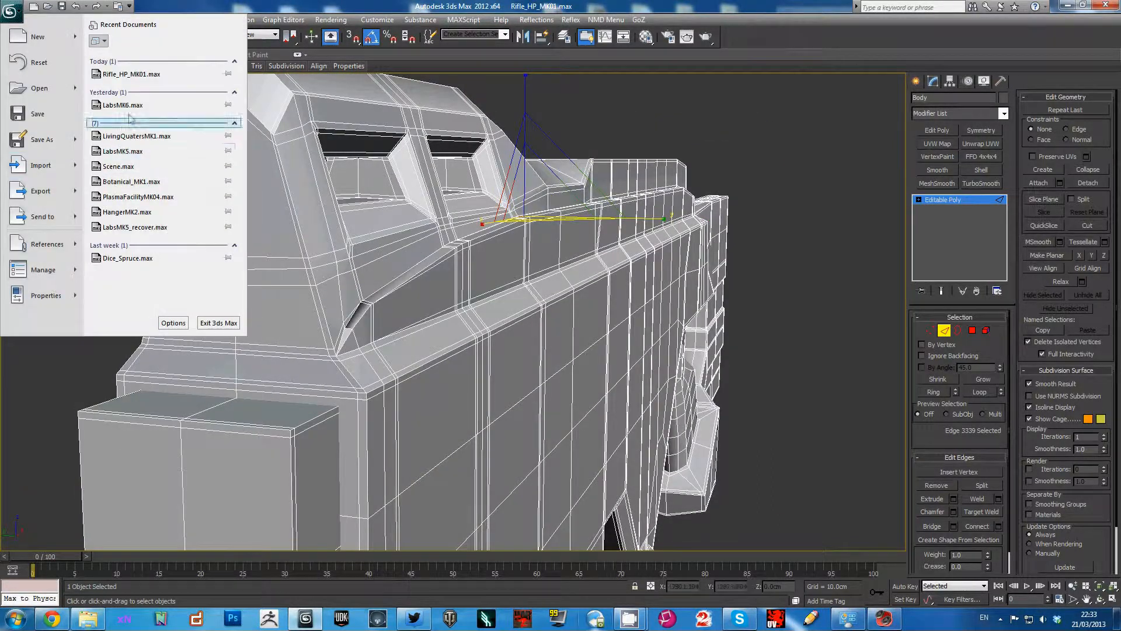
left_click(133, 74)
left_click(571, 348)
key("F4")
middle_click_drag(555, 300, 459, 294, "alt")
scroll(458, 294, "up", 5)
right_click(964, 200)
left_click(993, 219)
Step: Remove the surplus edges at the pointed end of the side recess below the sight openings
scroll(751, 275, "up", 8)
middle_click_drag(751, 274, 685, 290, "alt")
key("2")
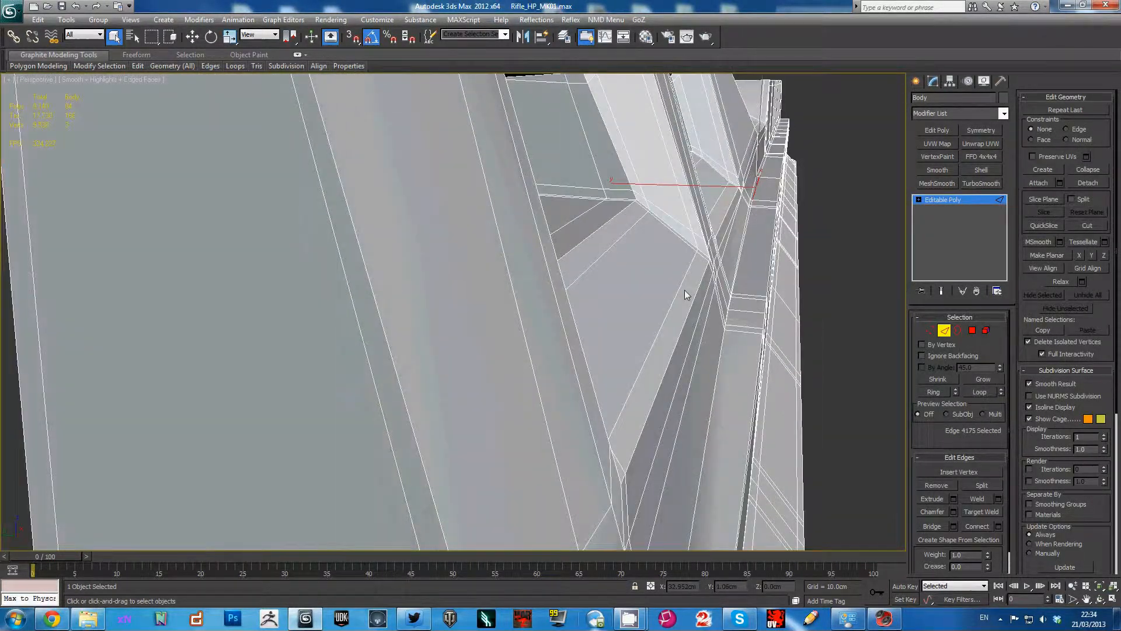
key("alt+l")
left_click(685, 290)
middle_click_drag(700, 332, 636, 262, "alt")
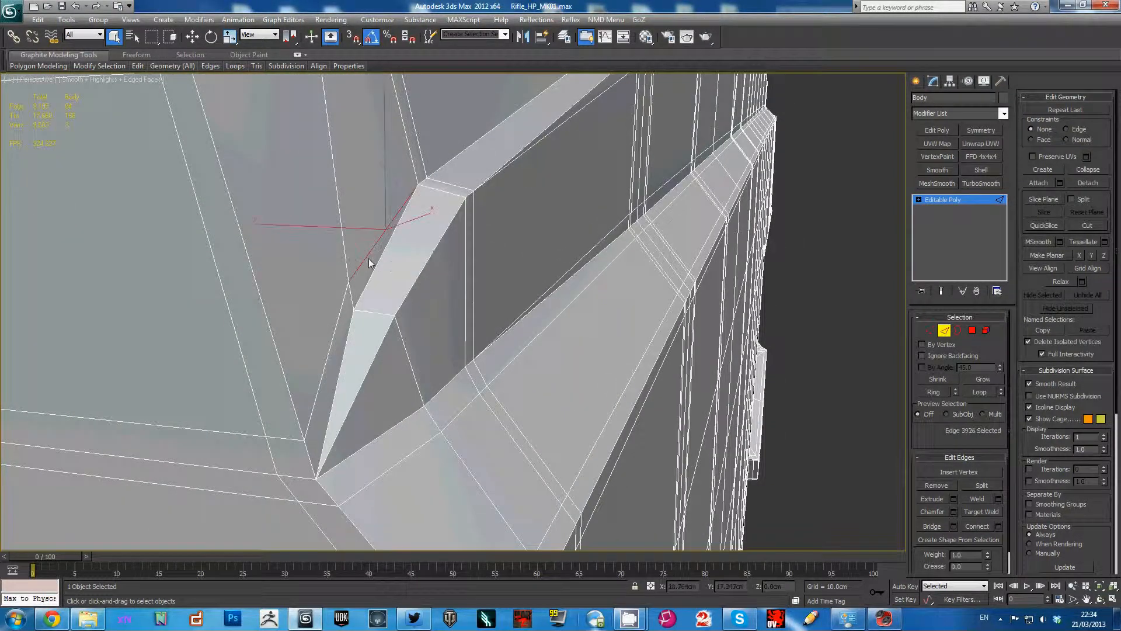
scroll(369, 263, "down", 6)
left_click(364, 269)
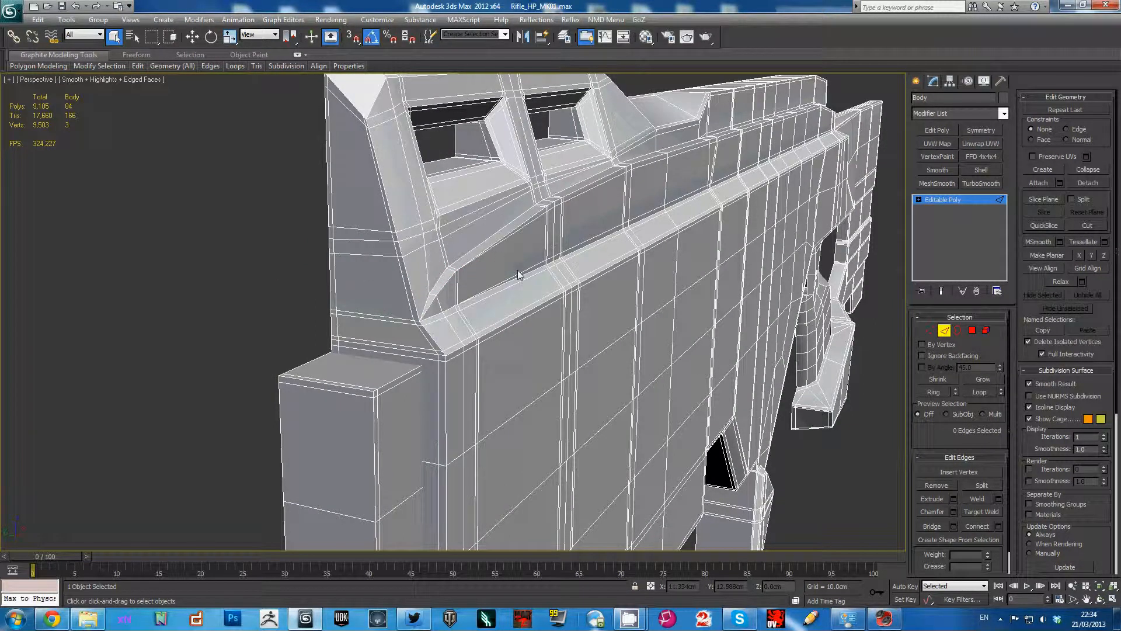
middle_click_drag(552, 277, 475, 274, "alt")
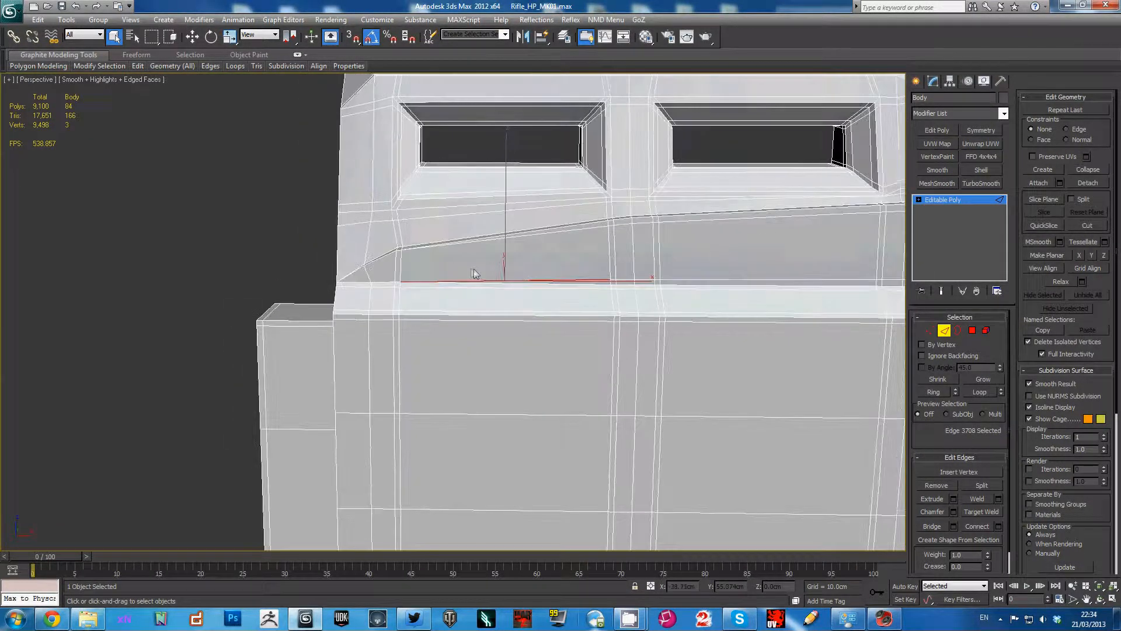
Step: Preview the half body's smoothing around the recess with a TurboSmooth modifier at 2 iterations, and delete the modifier
left_click(954, 201)
left_click(981, 183)
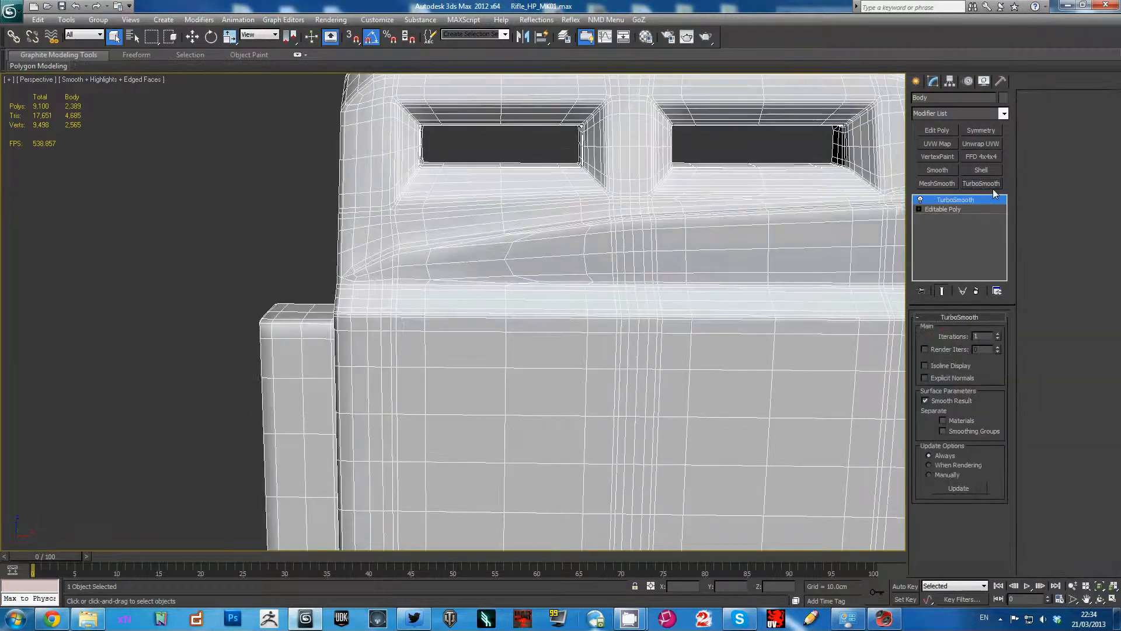
middle_click_drag(776, 236, 561, 221, "alt")
scroll(662, 227, "down", 5)
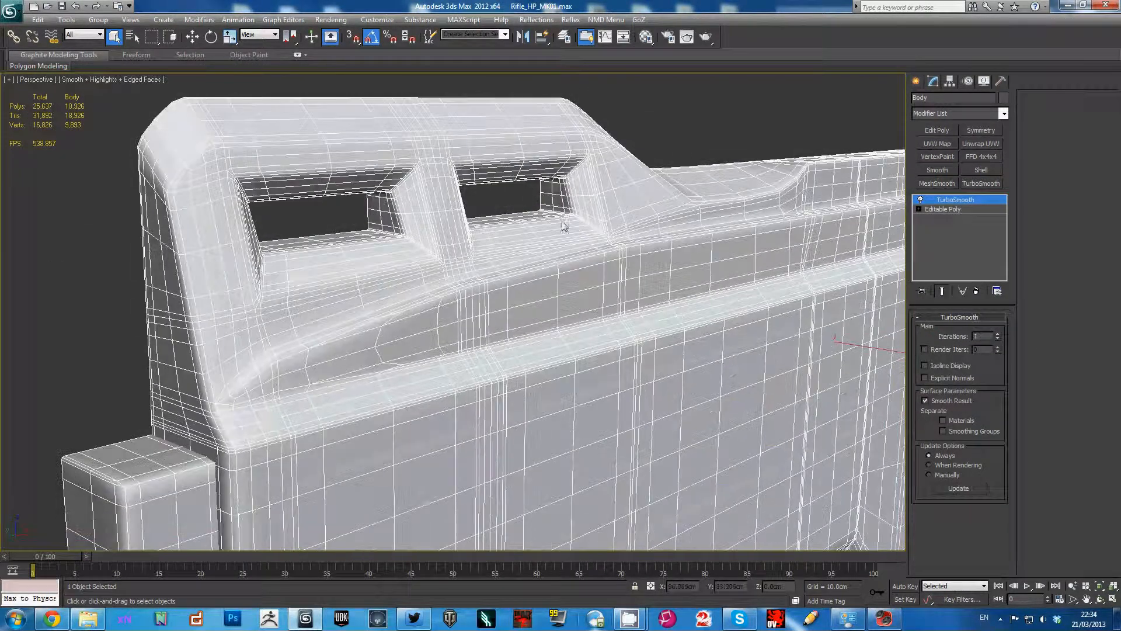
left_click(999, 335)
key("F4")
middle_click_drag(769, 295, 720, 286, "alt")
scroll(783, 286, "down", 5)
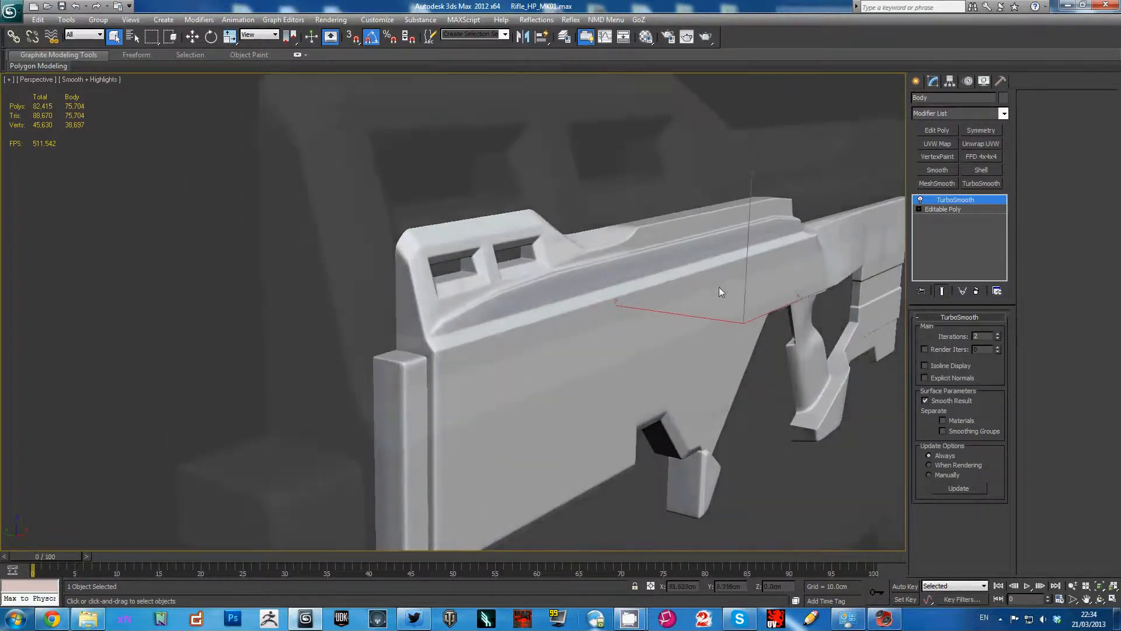
scroll(742, 279, "up", 6)
right_click(970, 201)
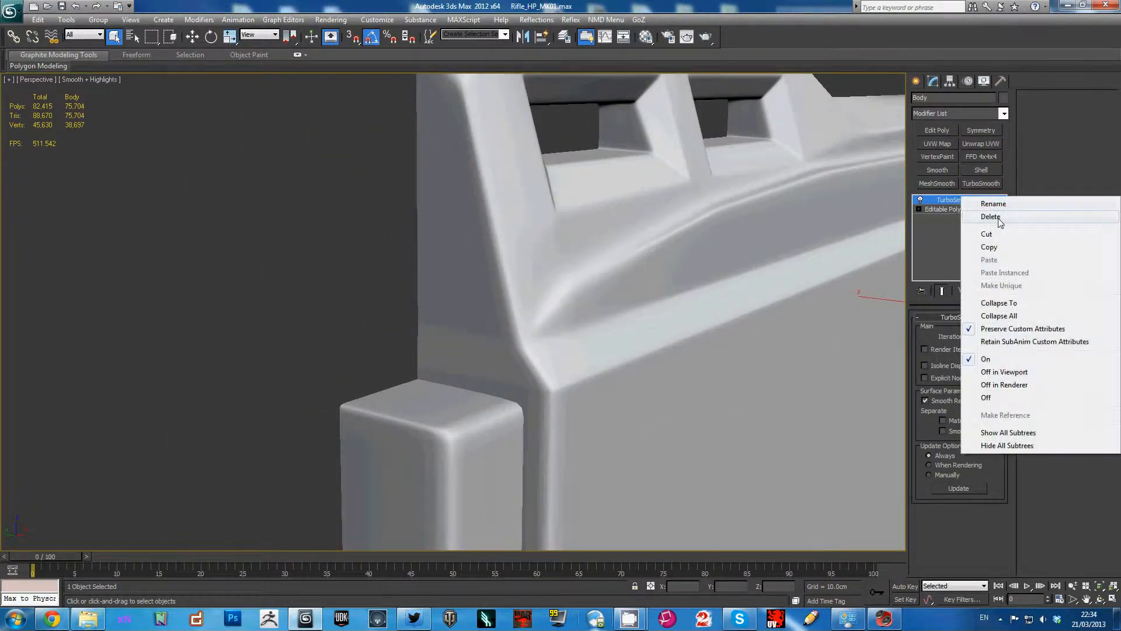
left_click(987, 215)
Step: Adjust the position of the short edges across the recess's bevel near its pointed end
key("F4")
middle_click_drag(777, 227, 649, 249, "alt")
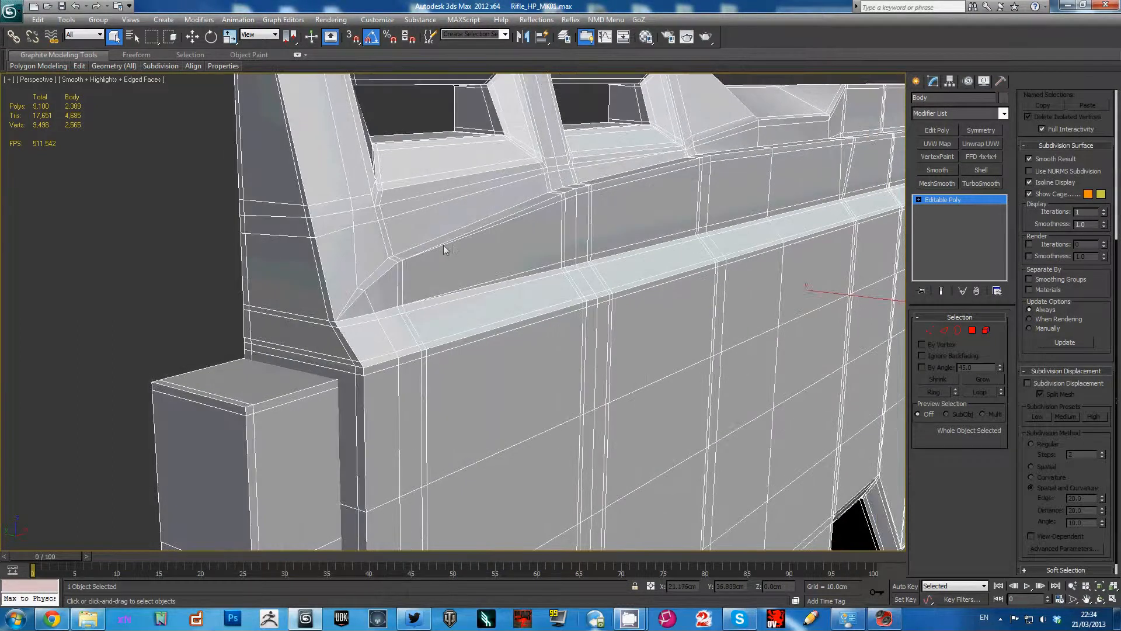
scroll(401, 270, "up", 6)
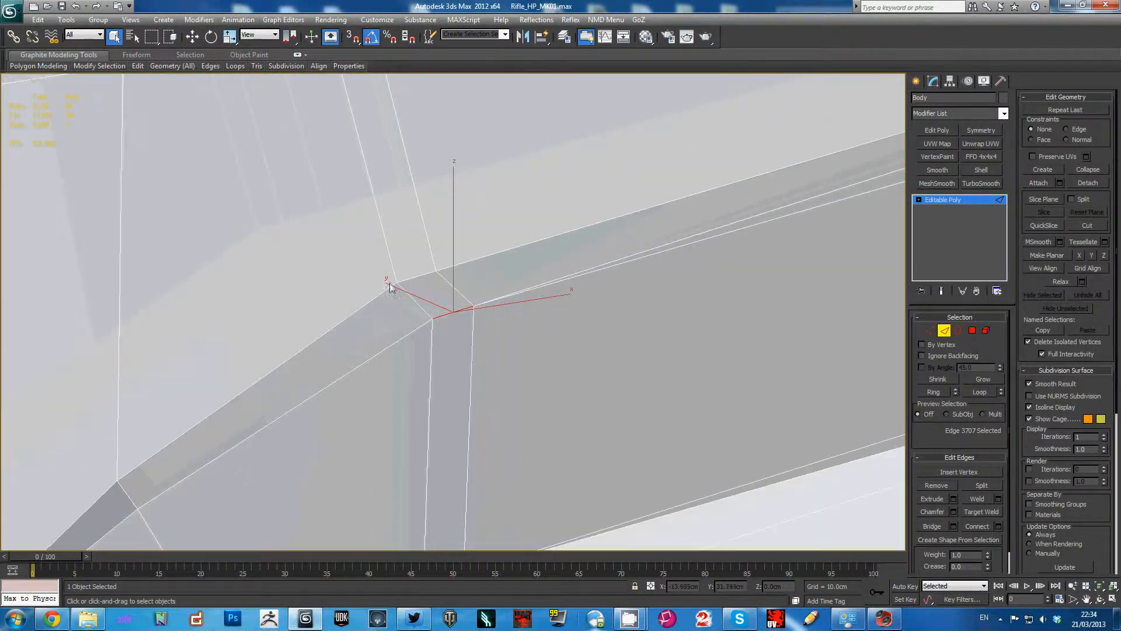
scroll(446, 300, "down", 2)
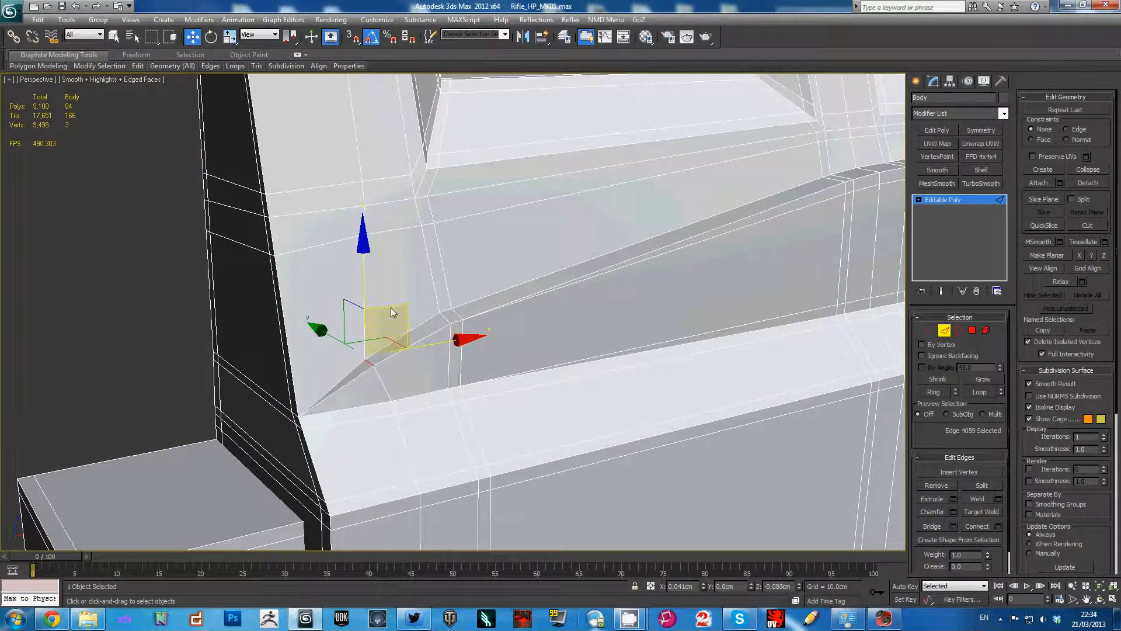
mouse_move(675, 272)
middle_mouse_down("alt")
mouse_move(648, 225)
mouse_move(589, 237)
mouse_move(630, 240)
mouse_move(621, 233)
mouse_move(719, 288)
middle_mouse_up("alt")
Step: Check the adjusted recess edges with a temporary TurboSmooth modifier at 2 iterations
left_click(982, 184)
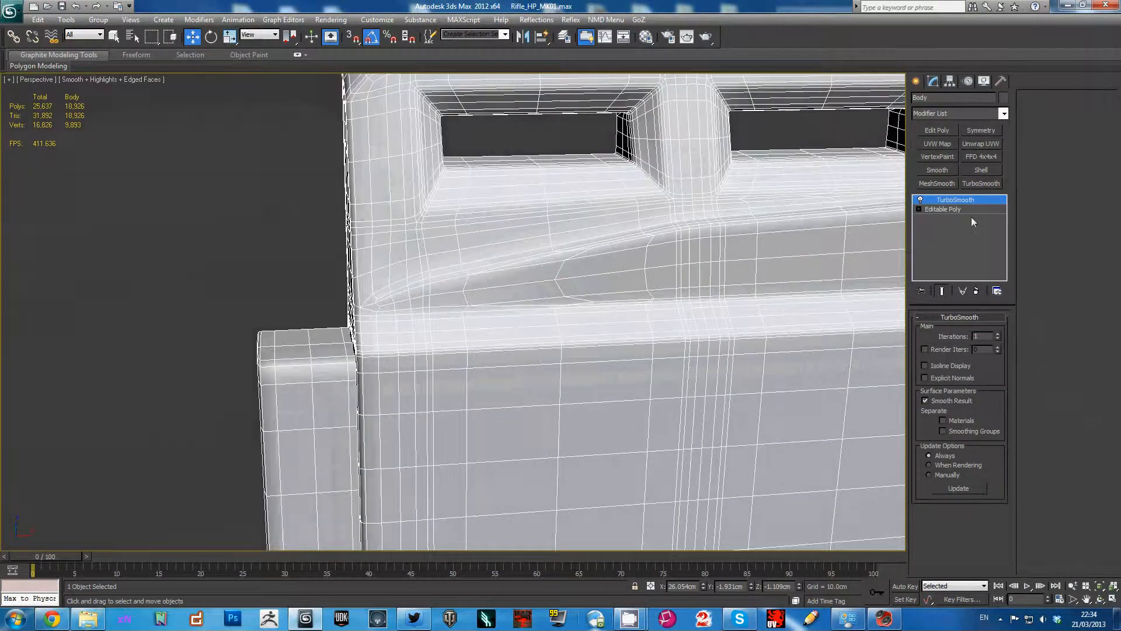
left_click(998, 334)
middle_click_drag(793, 273, 531, 229)
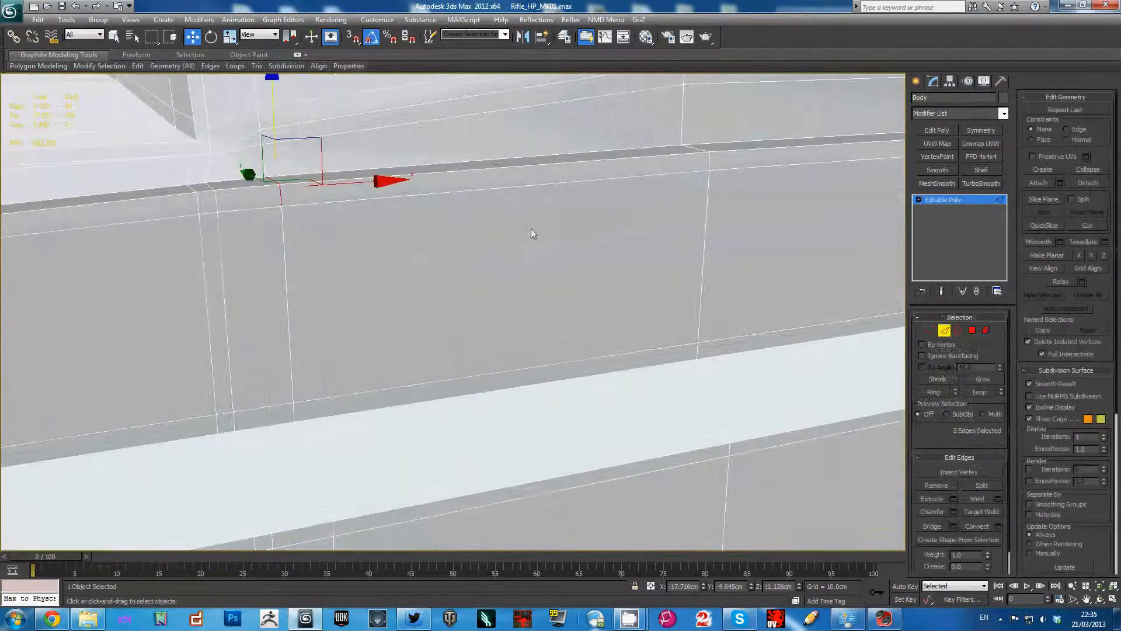
Step: Connect the edge ring along the stepped slope at the end of the top rail with 1 segment and a slide of -78
scroll(530, 229, "down", 10)
middle_click_drag(614, 266, 496, 244, "alt")
scroll(496, 244, "up", 4)
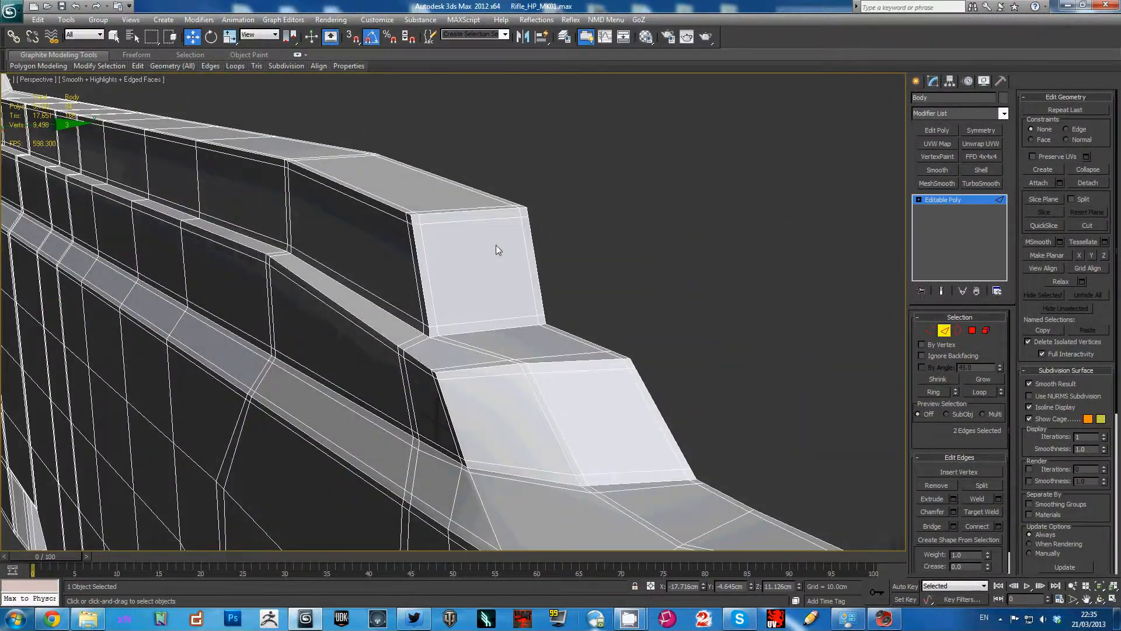
middle_click_drag(523, 304, 457, 245)
middle_click_drag(798, 226, 507, 265, "alt")
key("2")
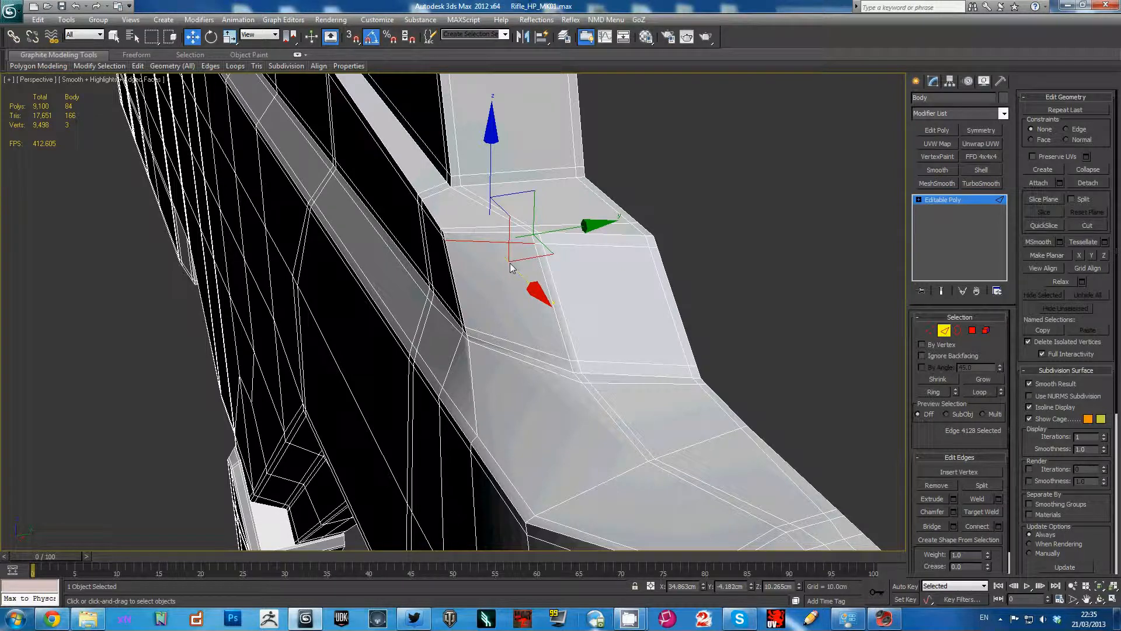
key("alt+l")
middle_click_drag(541, 283, 549, 261, "alt")
scroll(549, 261, "up", 3)
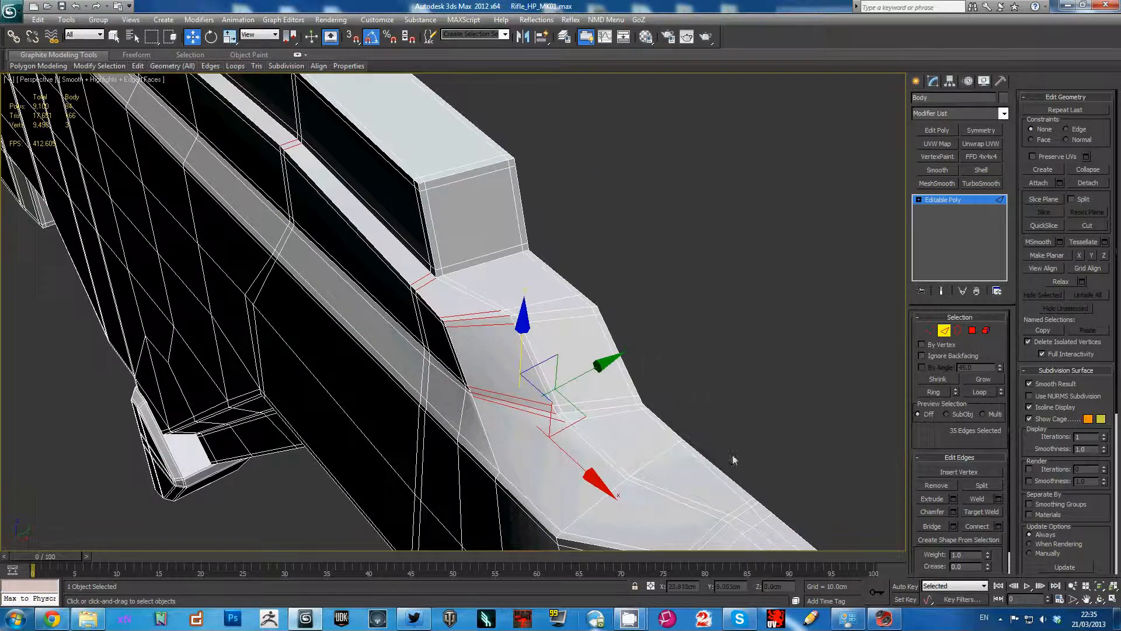
left_click(999, 526)
middle_click_drag(584, 315, 460, 286, "alt")
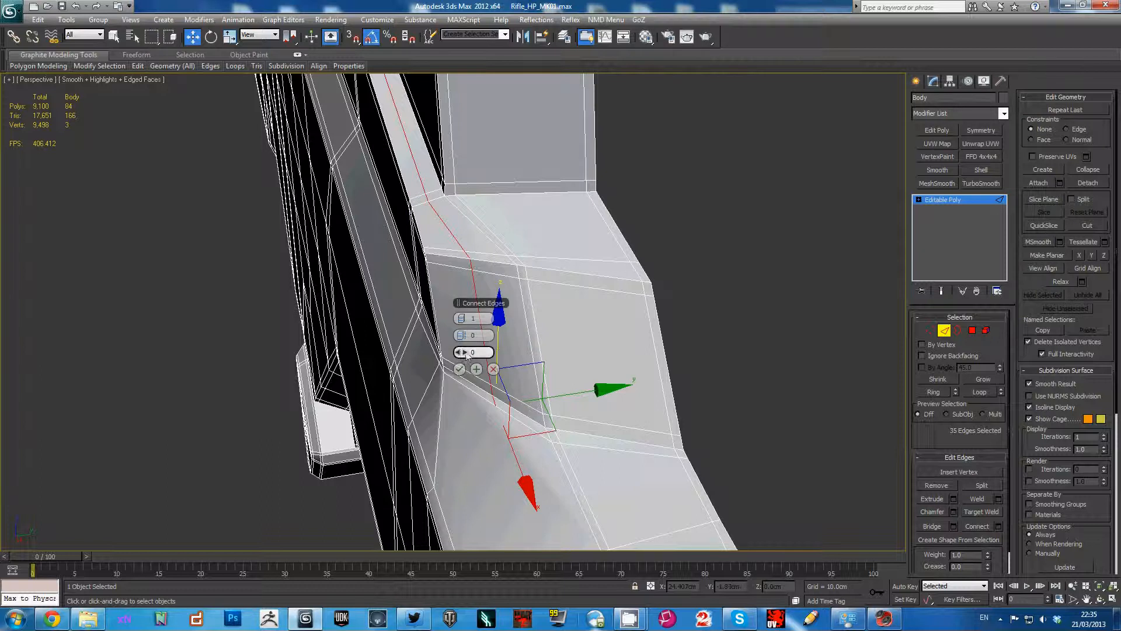
left_click_drag(489, 353, 276, 335)
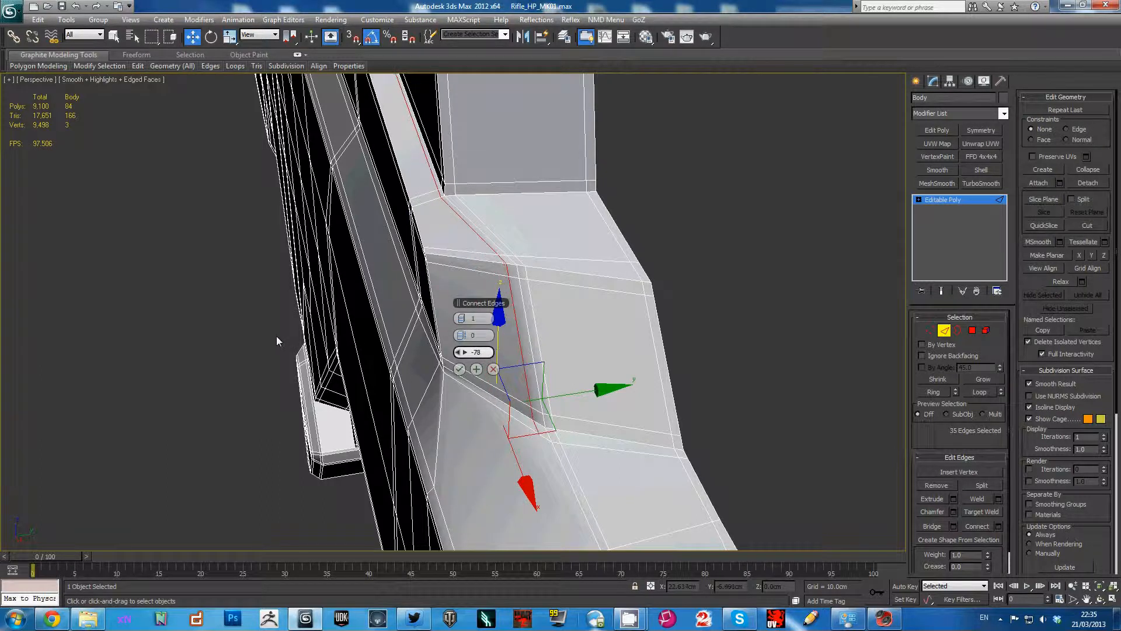
left_click(460, 369)
Step: Slide the vertices at the recess's pointed end along their edges with the Edge constraint to even out the bevel
middle_click_drag(460, 368, 593, 232, "alt")
scroll(453, 257, "up", 3)
key("1")
middle_click_drag(409, 281, 462, 304, "alt")
left_click(450, 306)
left_click_drag(371, 304, 453, 219)
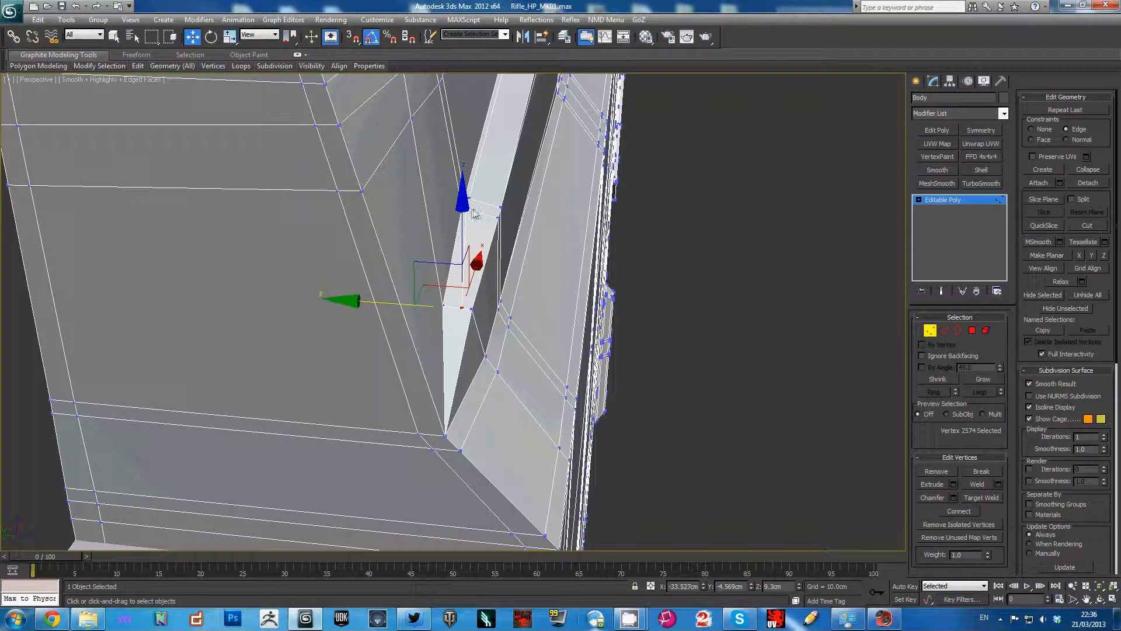
left_click(472, 204)
middle_click_drag(472, 204, 474, 210, "alt")
key("7")
left_click(474, 194, "ctrl")
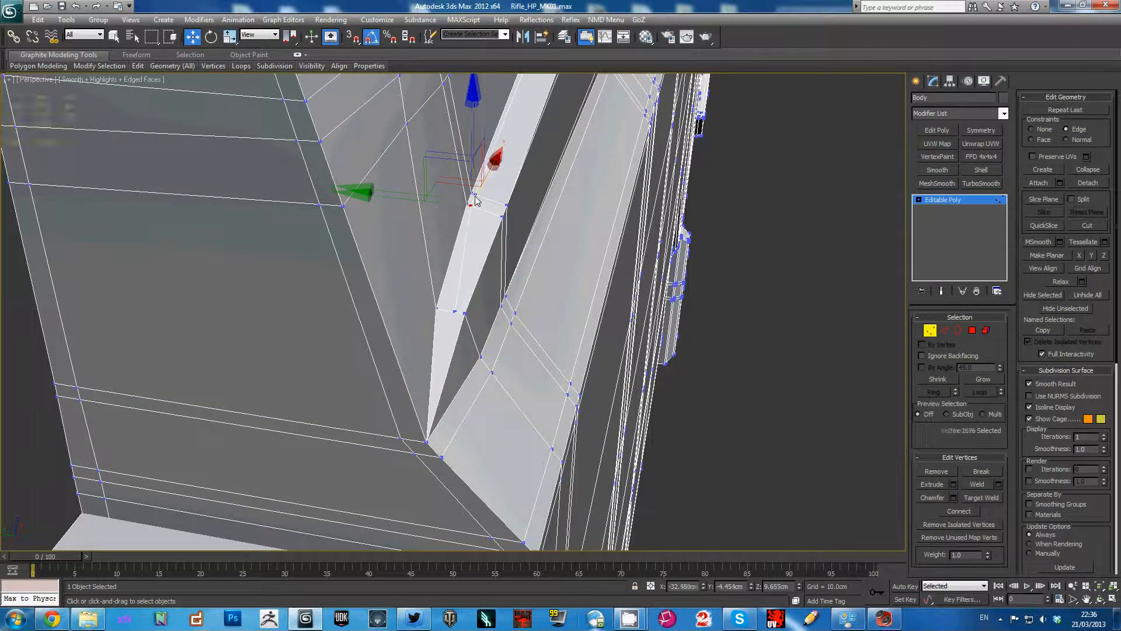
left_click_drag(418, 201, 553, 234)
left_click(959, 200)
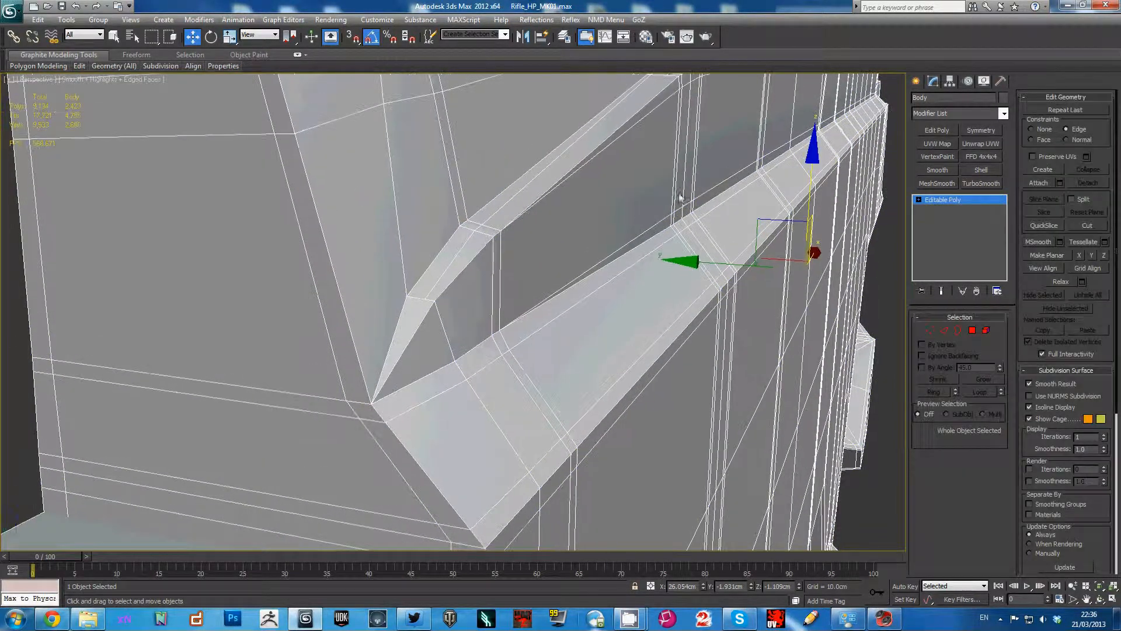
left_click(989, 131)
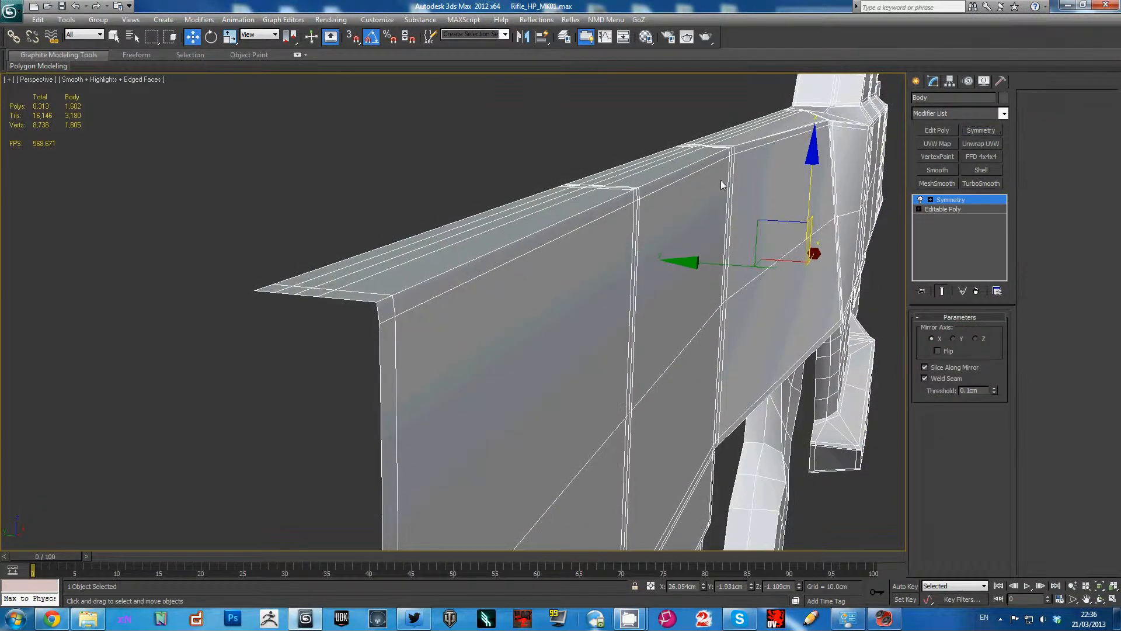
right_click(958, 199)
left_click(974, 217)
Step: Preview the body with a TurboSmooth modifier, raising its iterations to 2 or more, inspect the recess and top rail, and delete it
left_click(981, 183)
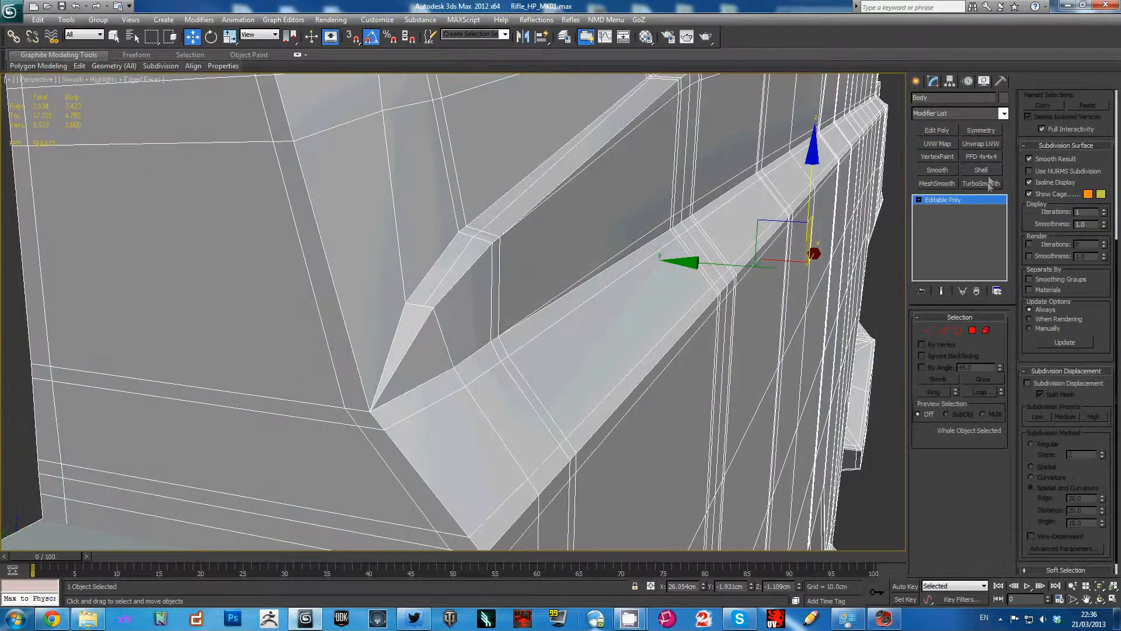
key("F4")
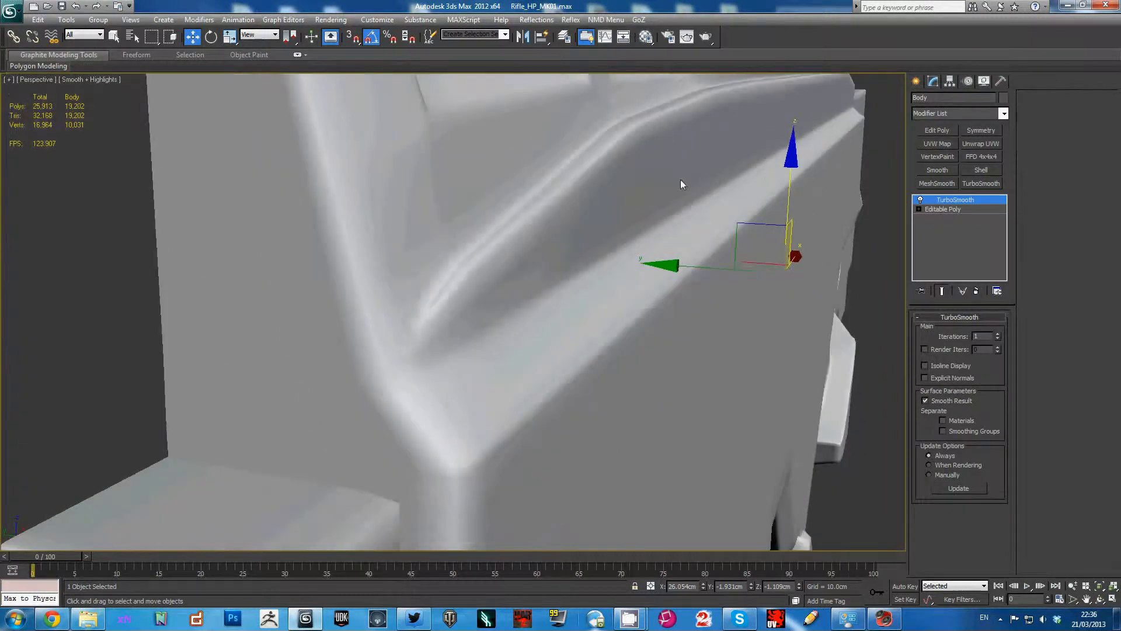
left_click(999, 334)
scroll(647, 227, "down", 5)
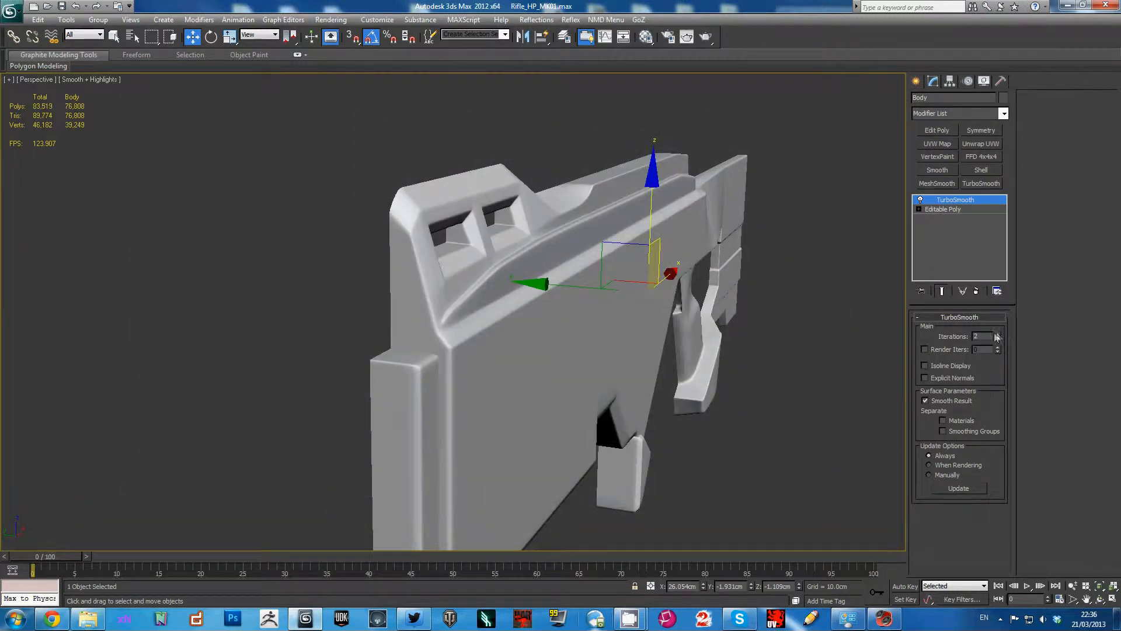
middle_click_drag(690, 284, 640, 282, "alt")
scroll(640, 282, "up", 3)
scroll(645, 315, "down", 2)
middle_click_drag(648, 343, 564, 264, "alt")
right_click(956, 202)
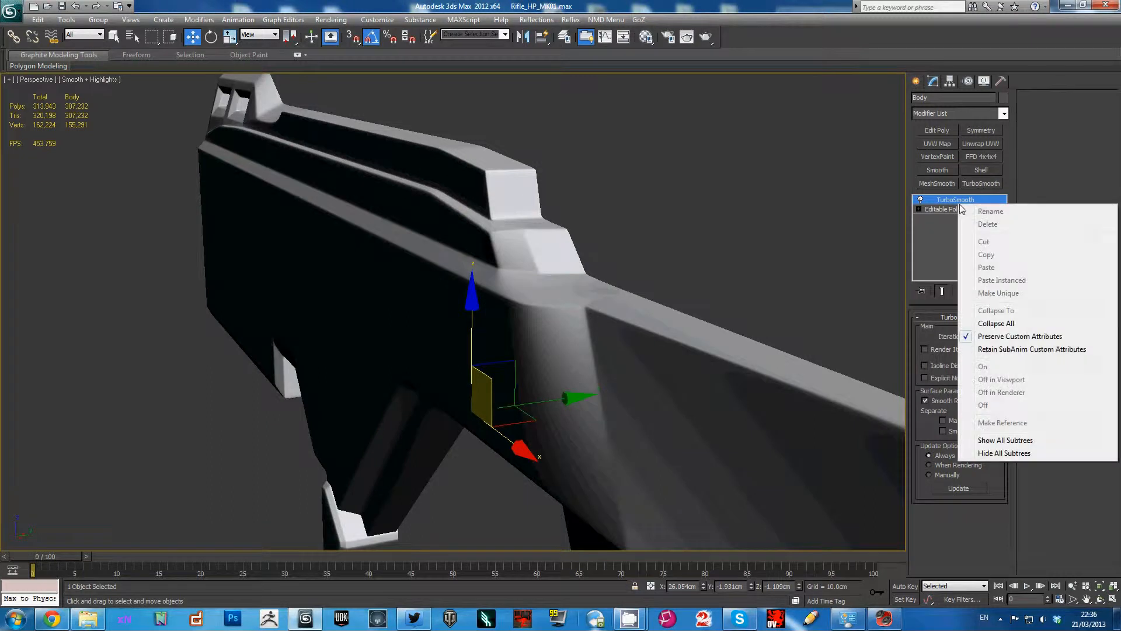
left_click(1005, 217)
Step: Raise the short edge beside the foot of the stepped slope slightly along the Z axis
middle_click_drag(524, 279, 483, 326, "alt")
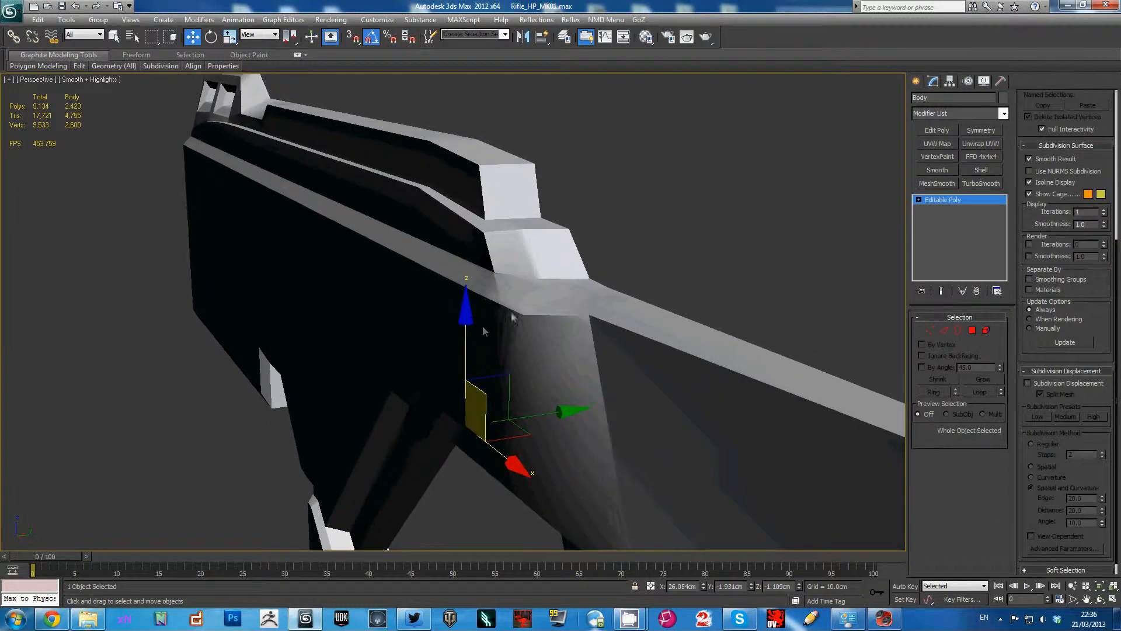
key("2")
key("F4")
left_click(500, 283)
scroll(497, 292, "up", 10)
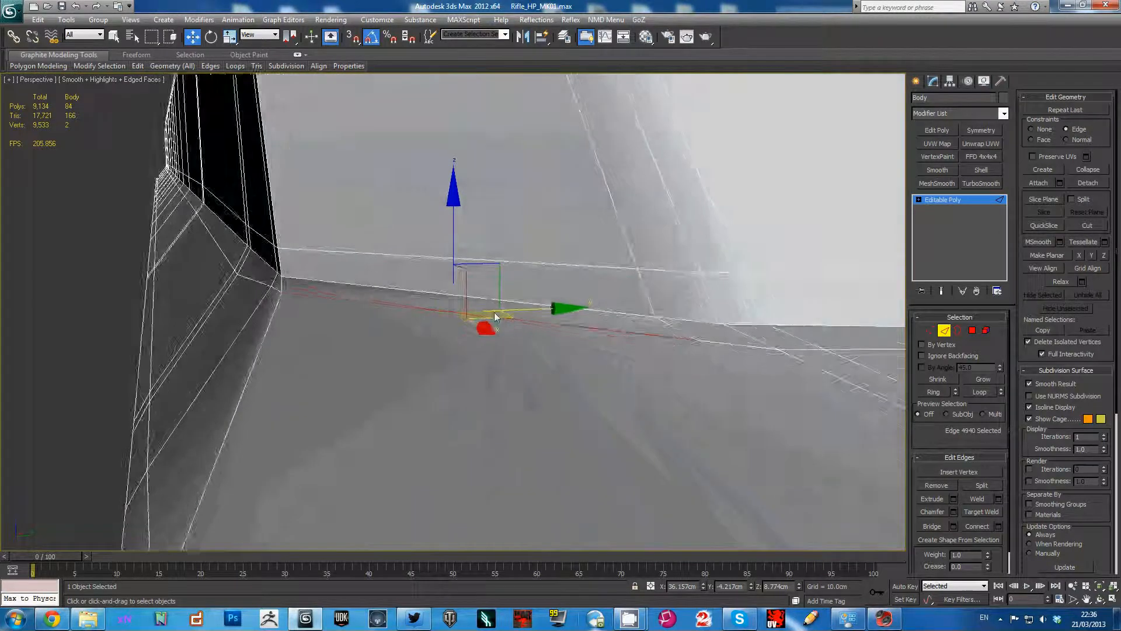
middle_click_drag(496, 316, 407, 310, "alt")
left_click(407, 306)
middle_click_drag(469, 353, 495, 356, "alt")
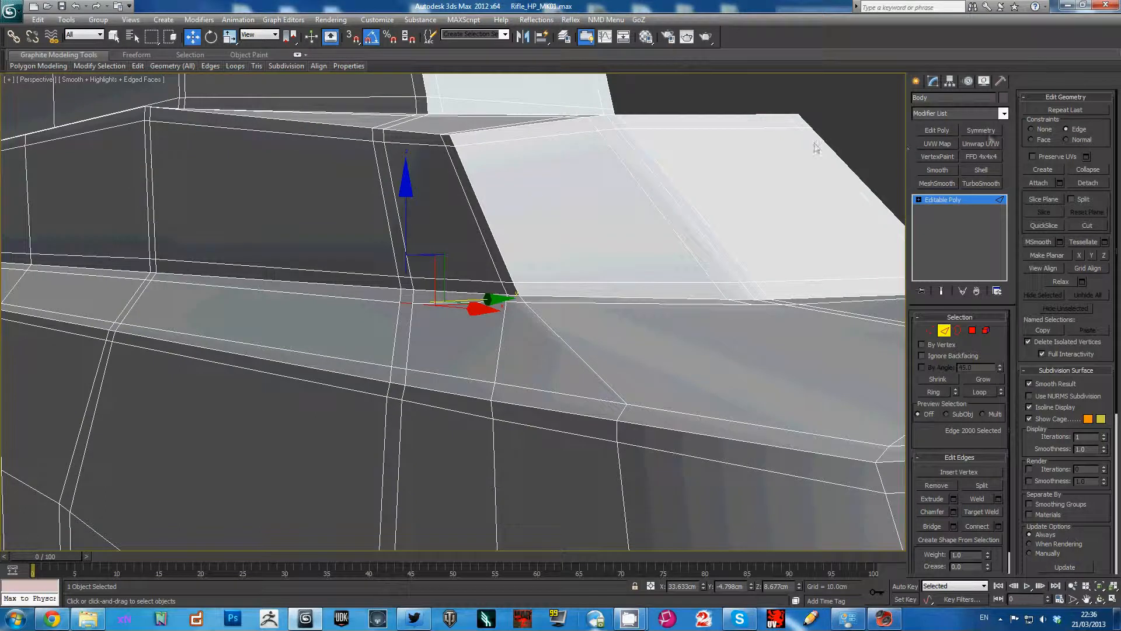
left_click_drag(408, 185, 408, 181)
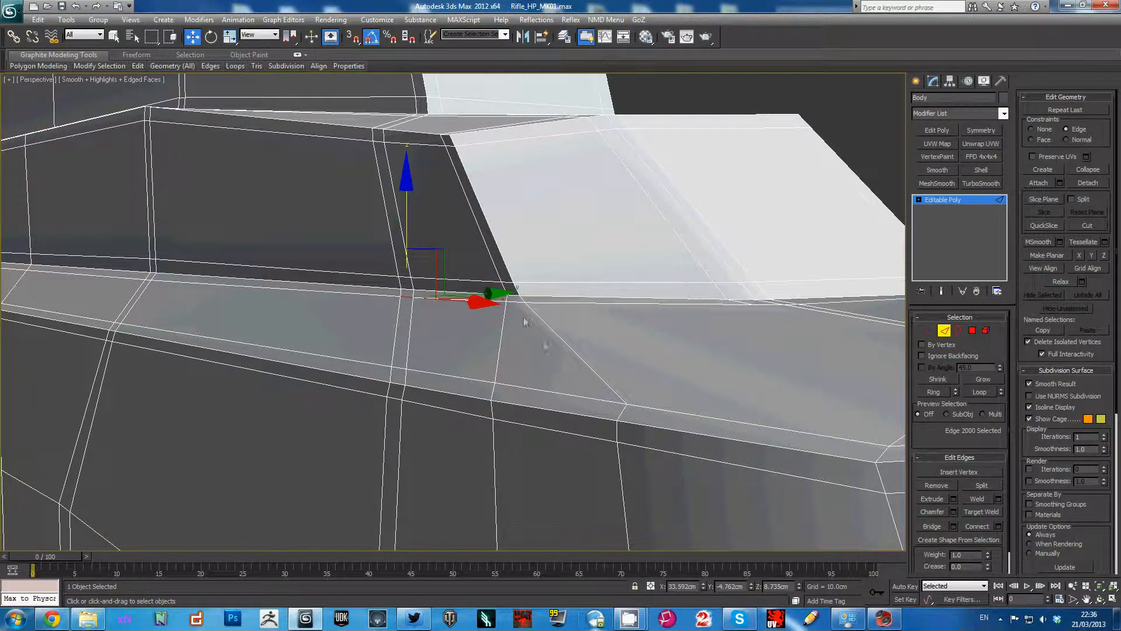
Step: Nudge the corner vertex at the foot of the stepped slope upward with the Edge constraint
key("1")
left_click(525, 300)
middle_click_drag(525, 300, 583, 273, "alt")
left_click(521, 302)
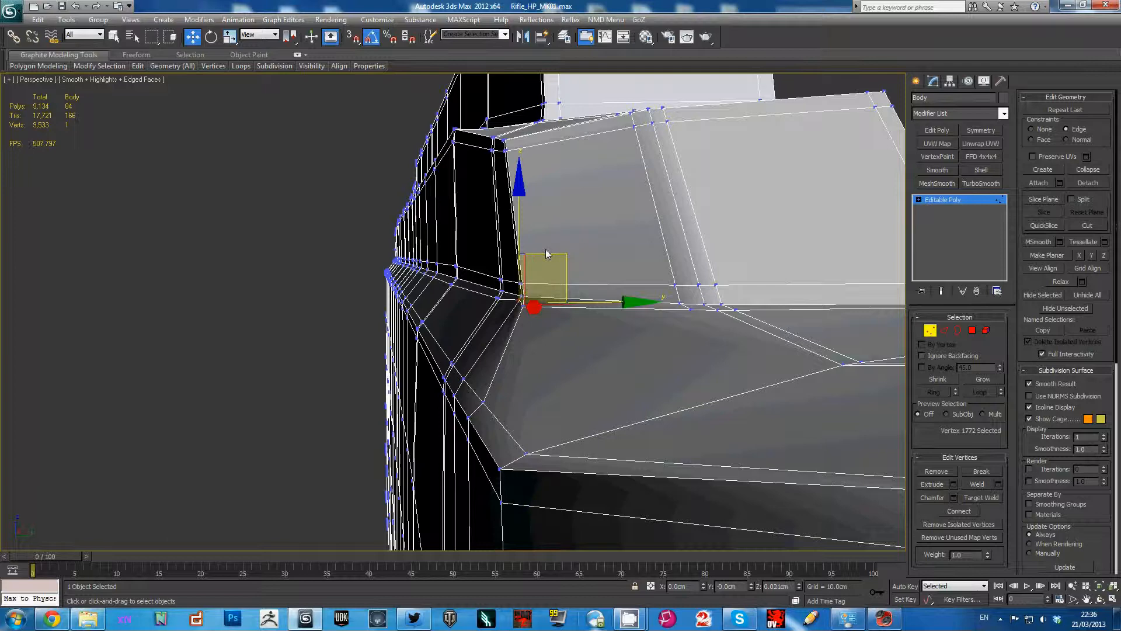
middle_click_drag(545, 257, 668, 342, "alt")
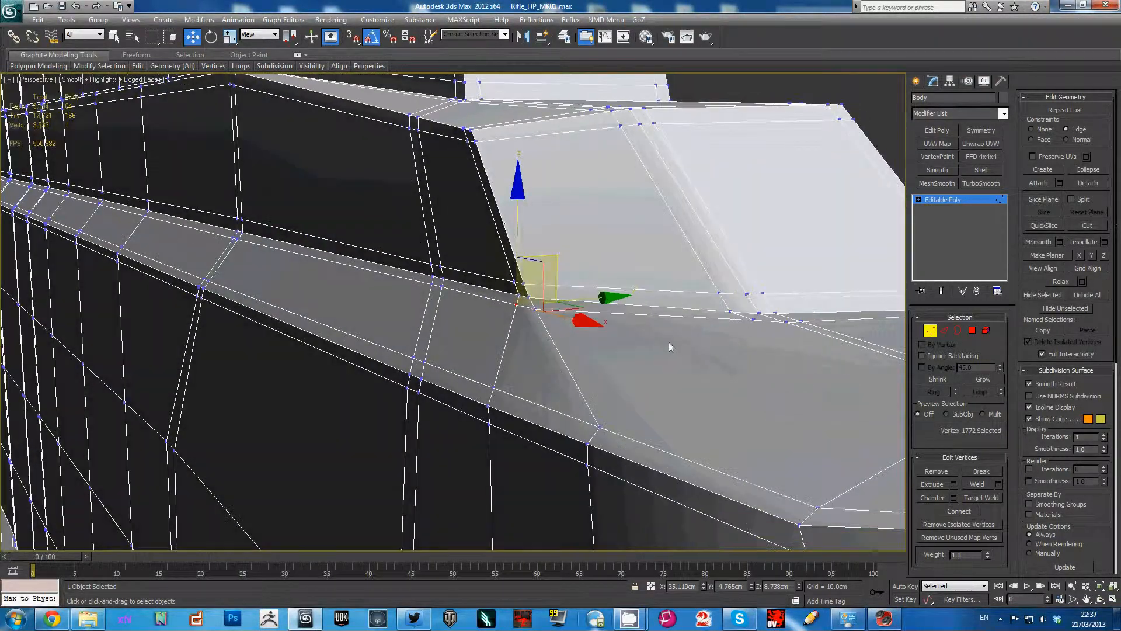
Step: Preview the body with a TurboSmooth modifier at 2 iterations and inspect the shading around the stepped slope
left_click(972, 205)
scroll(695, 293, "down", 5)
middle_click_drag(488, 303, 591, 299, "alt")
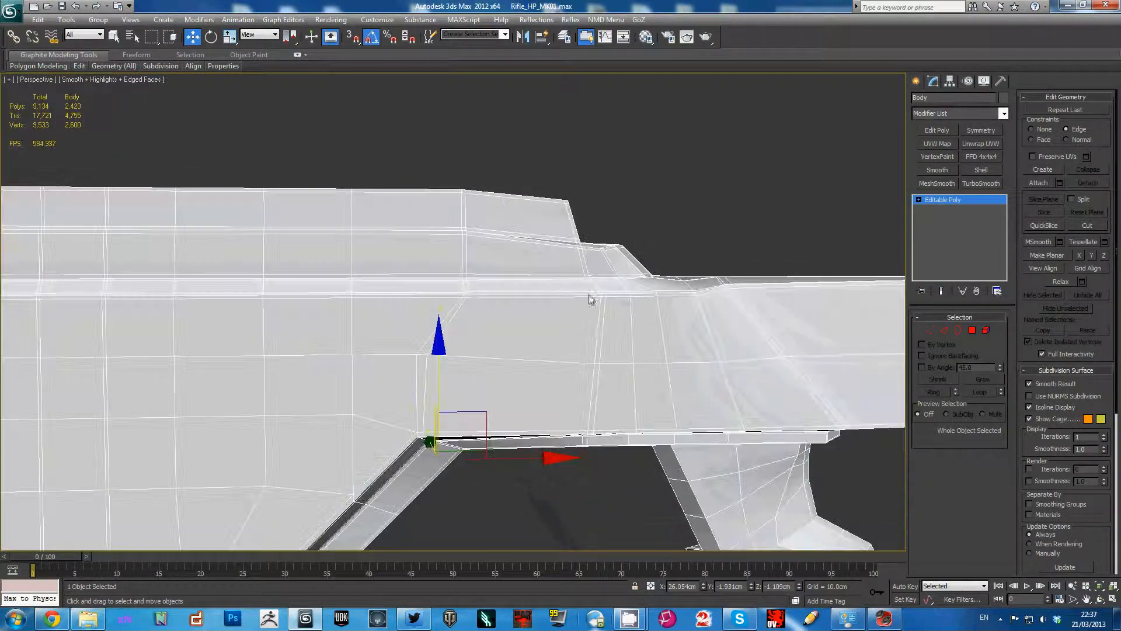
left_click(998, 184)
middle_click_drag(724, 243, 595, 250, "alt")
key("F4")
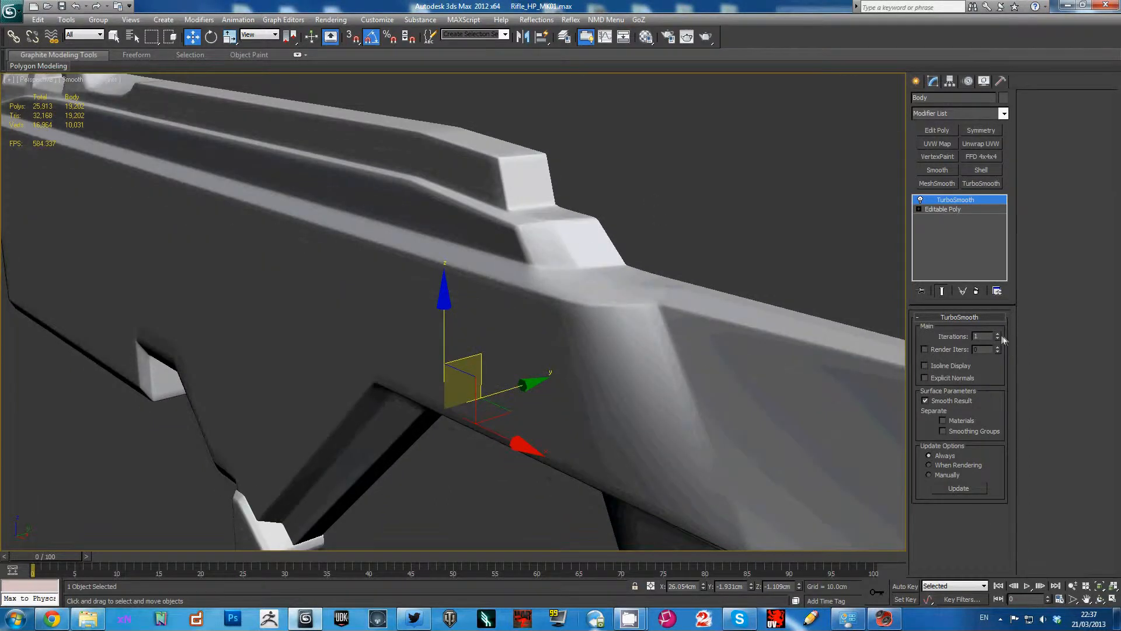
left_click(998, 333)
scroll(646, 213, "up", 10)
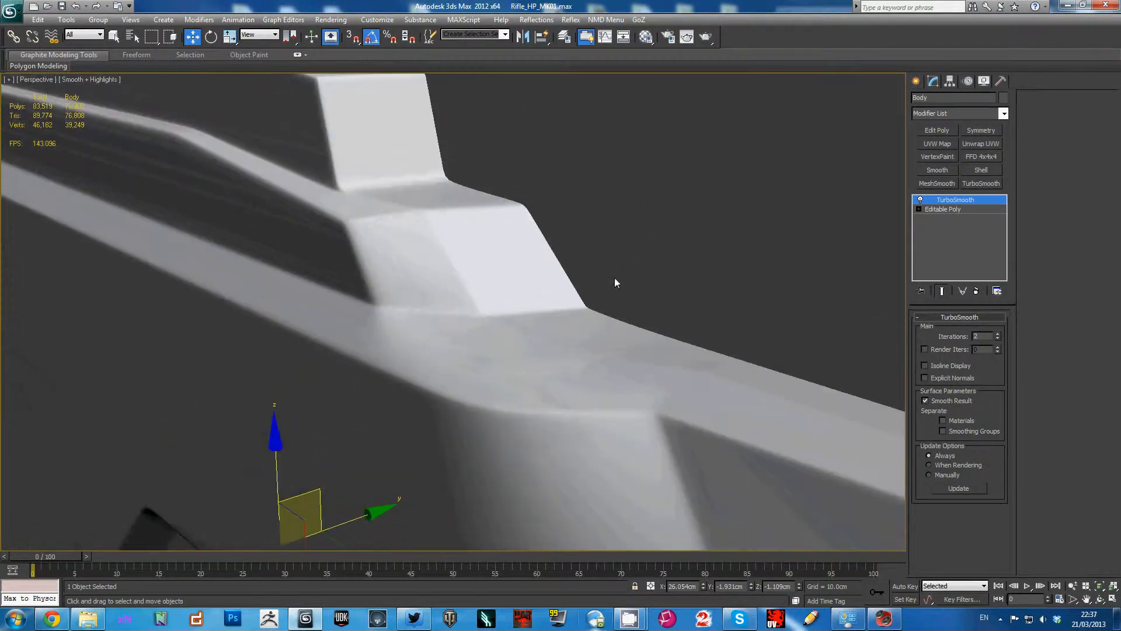
Step: Examine the smoothed wireframe around the foot of the stepped slope, and delete the TurboSmooth modifier
scroll(608, 242, "down", 7)
key("F4")
scroll(572, 256, "up", 4)
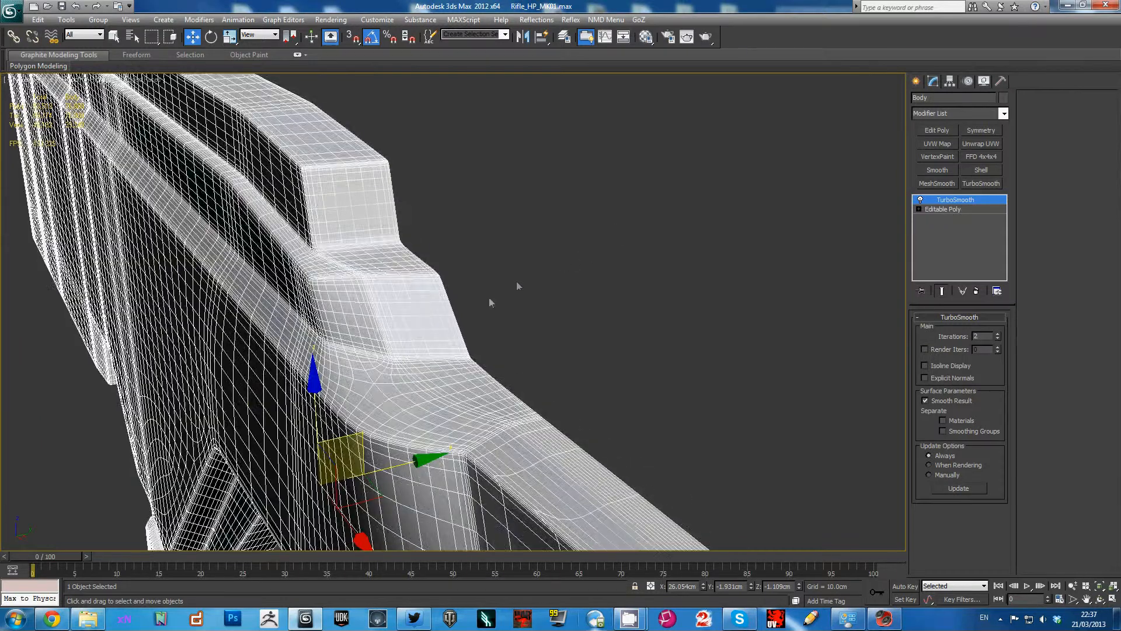
middle_click_drag(471, 306, 466, 266)
scroll(468, 267, "up", 4)
right_click(964, 201)
left_click(971, 217)
scroll(643, 257, "down", 5)
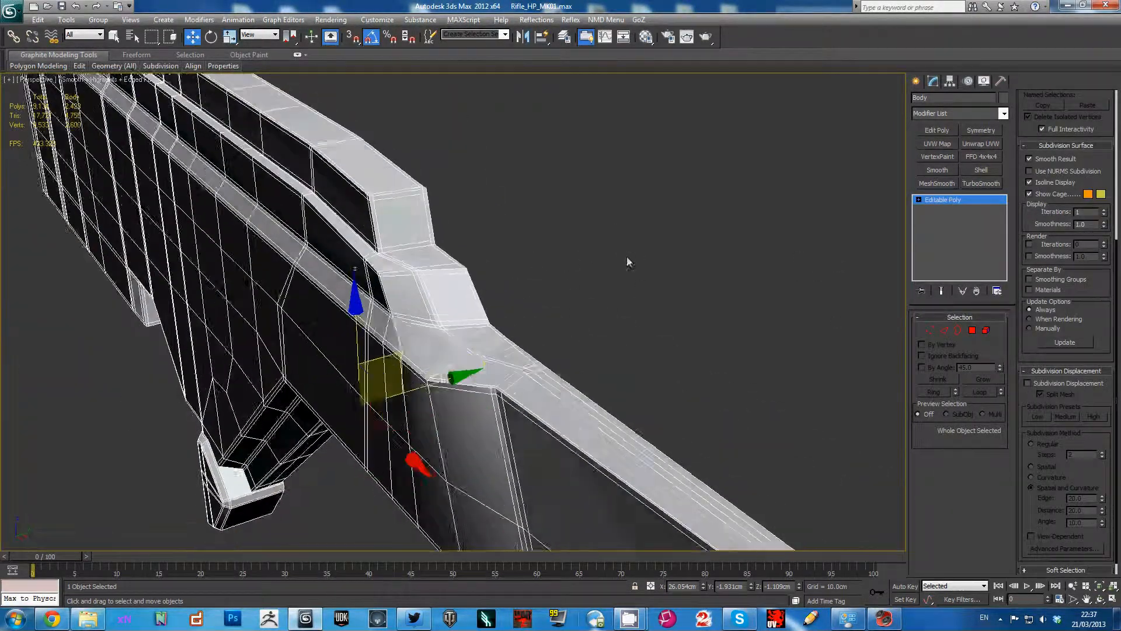
Step: Connect the middle vertex at the foot of the stepped slope to the body's upper corner vertex with a new edge
scroll(584, 286, "up", 8)
key("1")
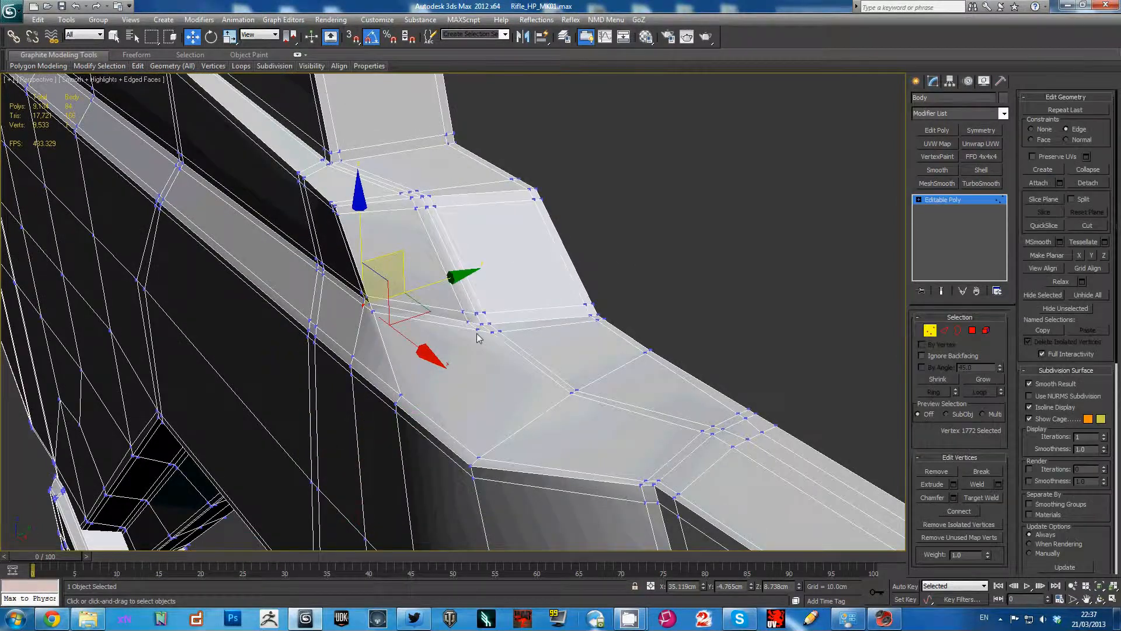
left_click(477, 342)
left_click(477, 331)
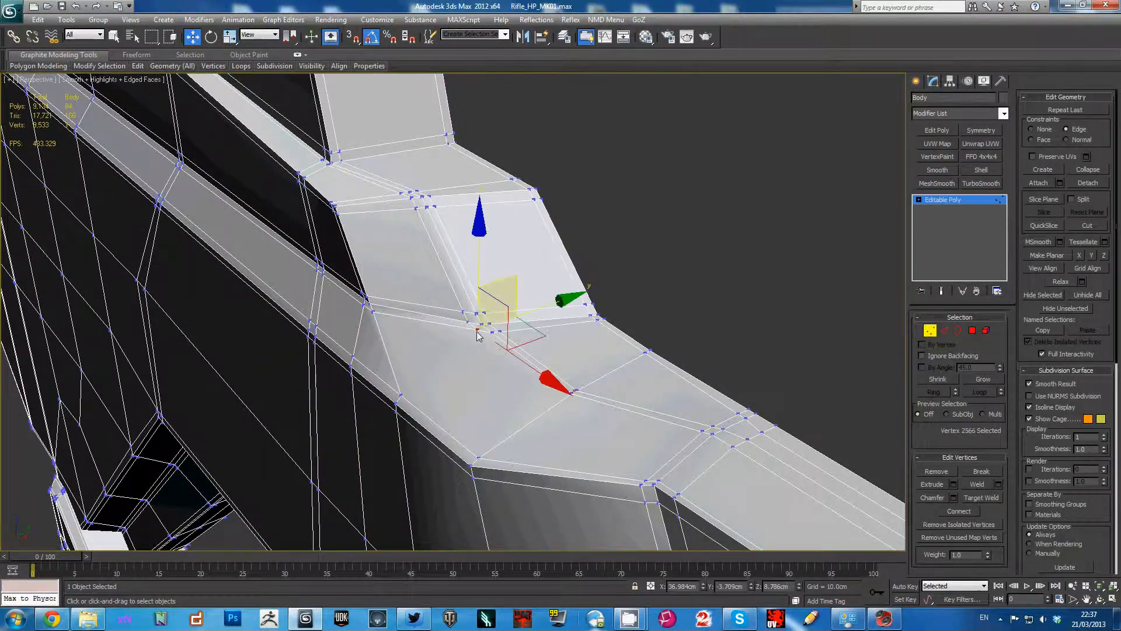
left_click(478, 459, "ctrl")
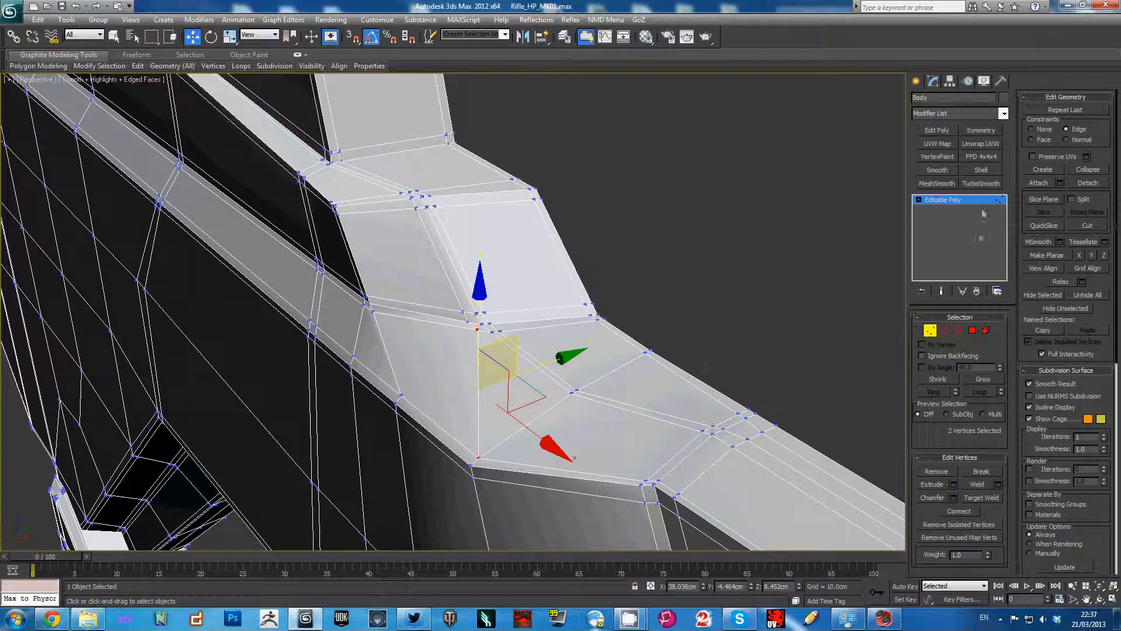
Step: Apply TurboSmooth at 2 iterations and check how the foot of the stepped slope smooths with the wireframe hidden
left_click(981, 183)
left_click(998, 334)
middle_click_drag(710, 331, 732, 331)
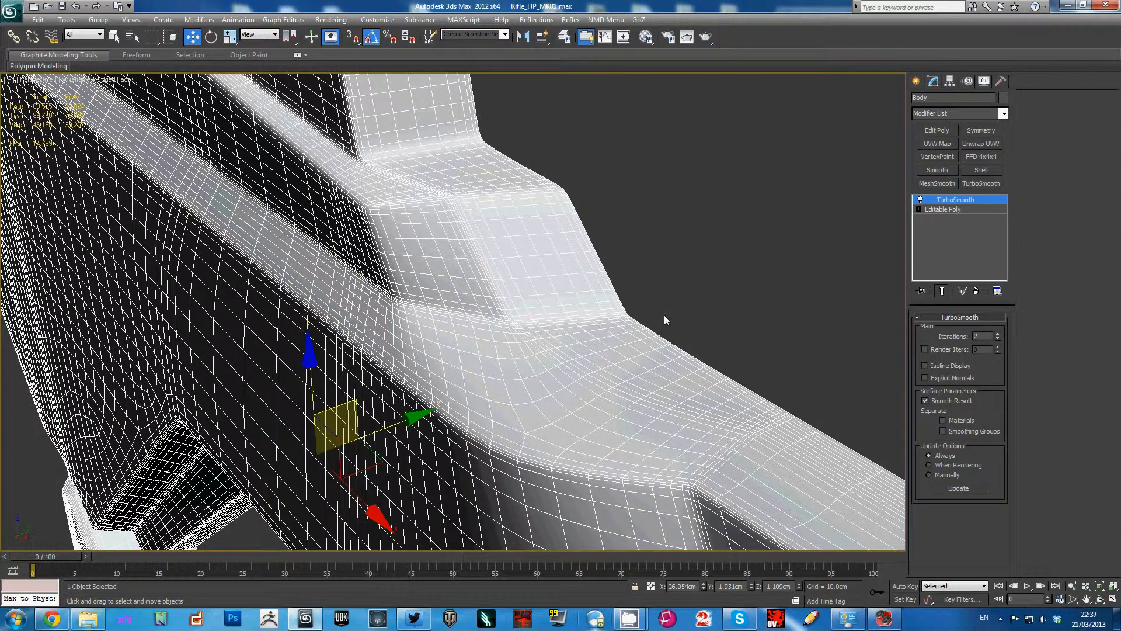
key("F4")
middle_click_drag(563, 247, 609, 261)
scroll(609, 260, "down", 3)
scroll(608, 260, "down", 5)
Step: Inspect the smoothed bevel at the recess's pointed end, and remove the TurboSmooth modifier
middle_click_drag(549, 283, 695, 275, "alt")
middle_click_drag(508, 285, 634, 272)
scroll(634, 272, "up", 2)
middle_click_drag(524, 220, 520, 232)
scroll(520, 233, "up", 4)
middle_click_drag(474, 192, 507, 226)
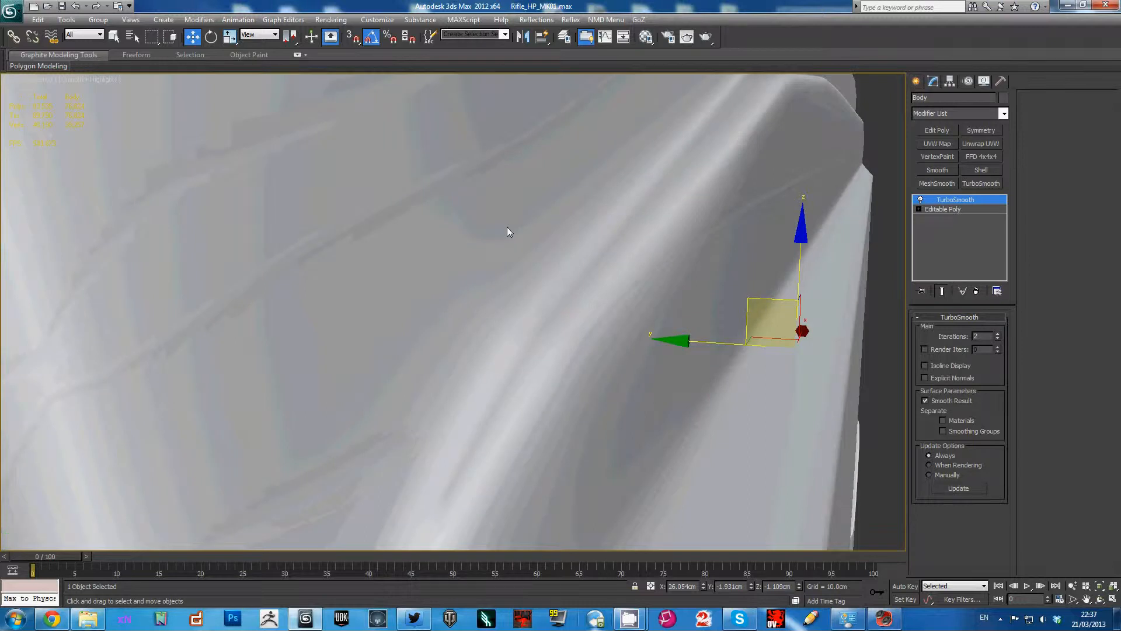
scroll(507, 227, "down", 4)
middle_click_drag(449, 278, 520, 290, "alt")
key("F4")
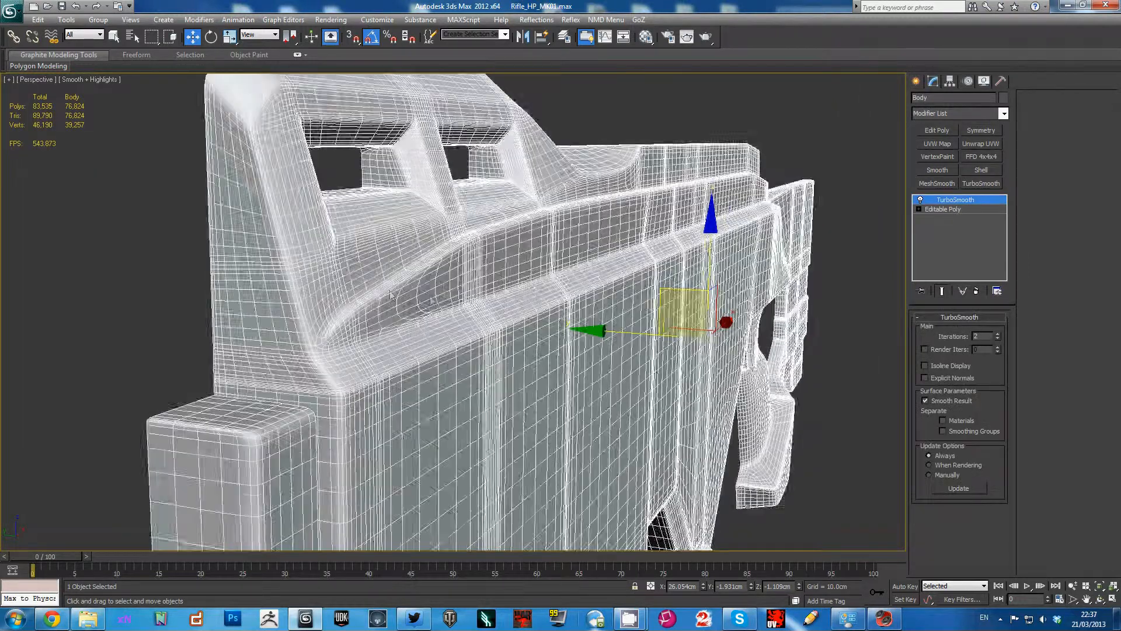
middle_click_drag(390, 294, 431, 298, "alt")
right_click(946, 204)
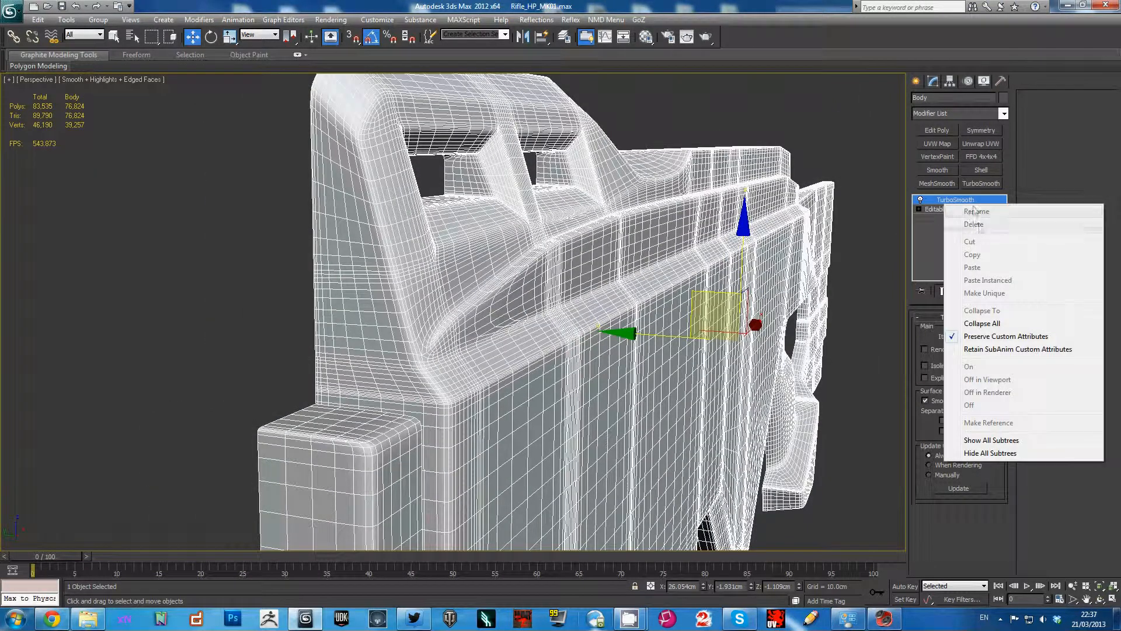
right_click(962, 200)
left_click(991, 221)
Step: Slide the short bevel edges near the recess's pointed end along the X axis toward the tip
key("2")
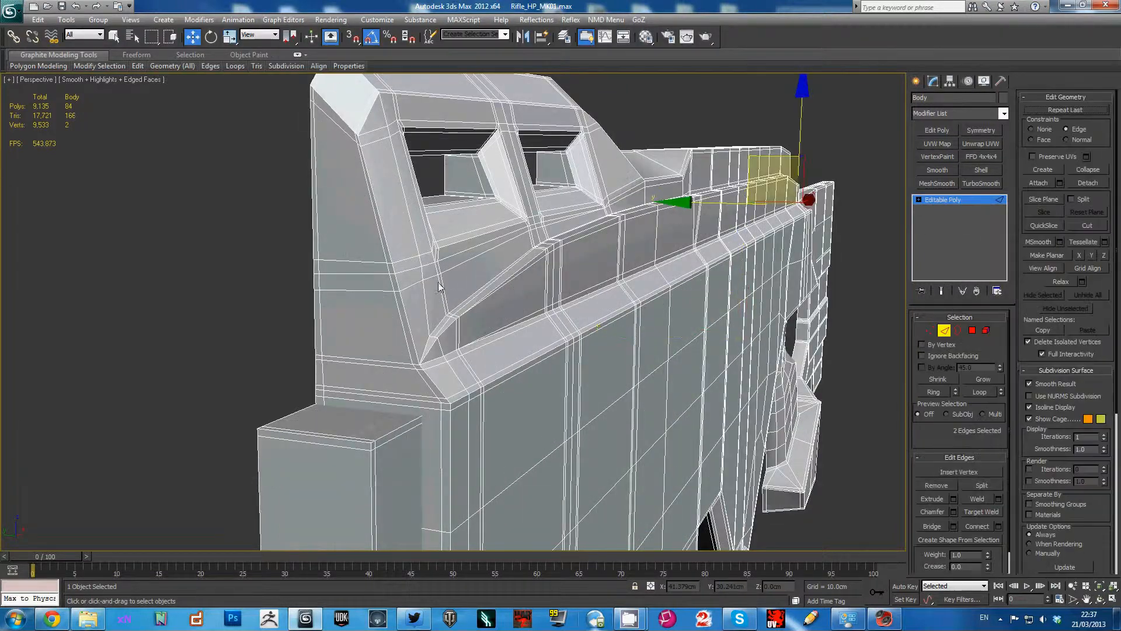
key("alt+x")
scroll(474, 321, "up", 5)
scroll(560, 310, "up", 5)
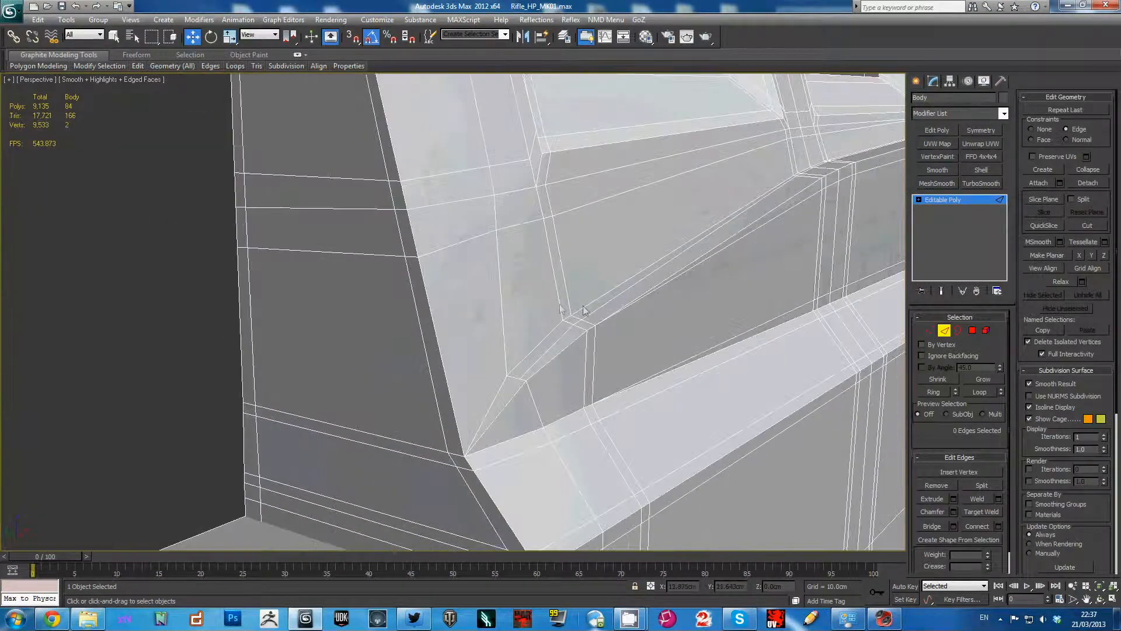
left_click(539, 169)
middle_click_drag(540, 173, 529, 254, "alt")
middle_click_drag(609, 223, 629, 236, "alt")
left_click(761, 246)
middle_click_drag(762, 248, 768, 260, "alt")
left_click(760, 238, "ctrl")
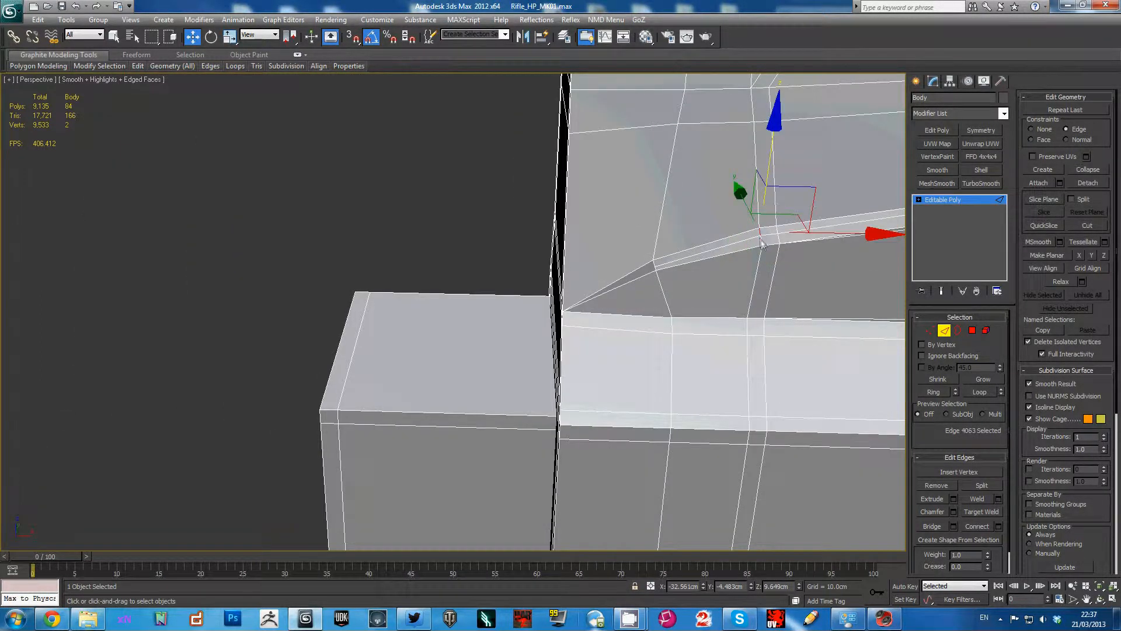
left_click_drag(853, 235, 646, 287)
Step: Try to nudge the bevel vertex beside the recess's pointed end along the Y axis
left_click(655, 267)
middle_click_drag(656, 268, 772, 256, "alt")
key("1")
left_click(670, 269)
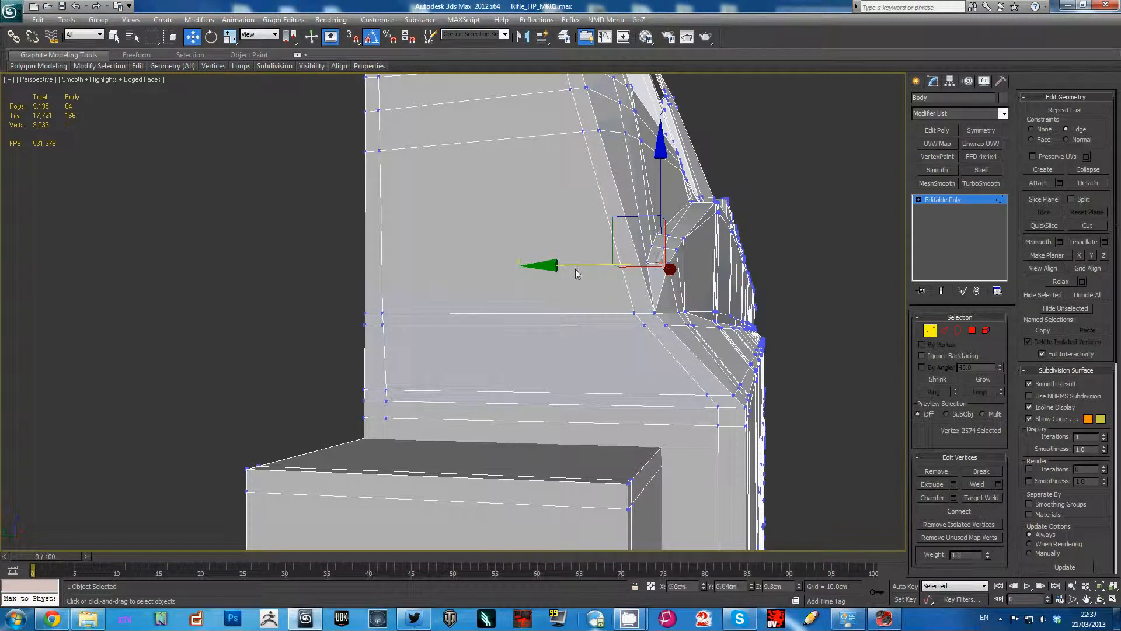
left_click_drag(576, 269, 572, 269)
left_click(665, 249)
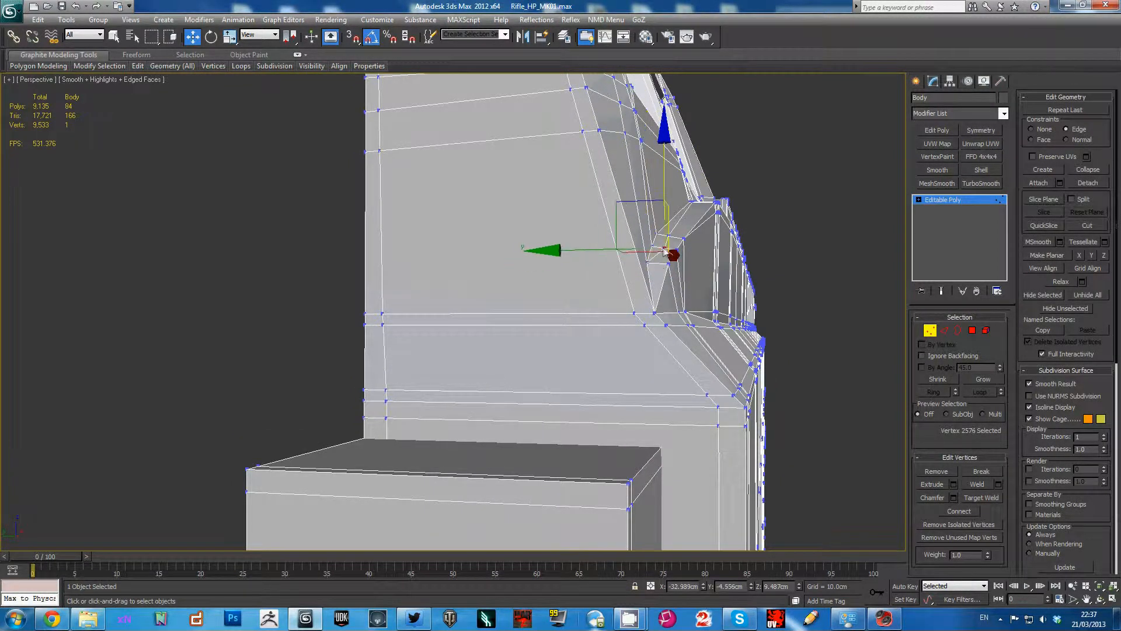
key("ctrl+z")
key("ctrl+z")
key("ctrl+z")
Step: Nudge the individual bevel vertices beside the recess's pointed end along the Y and Z axes with the Edge constraint
left_click(685, 255)
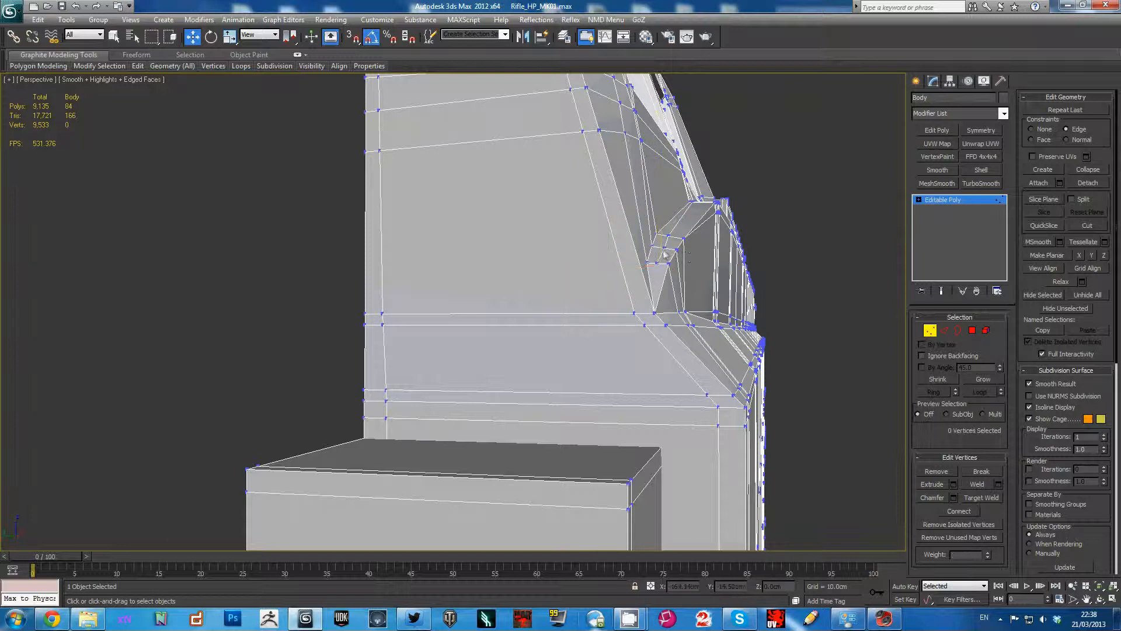
left_click(665, 250)
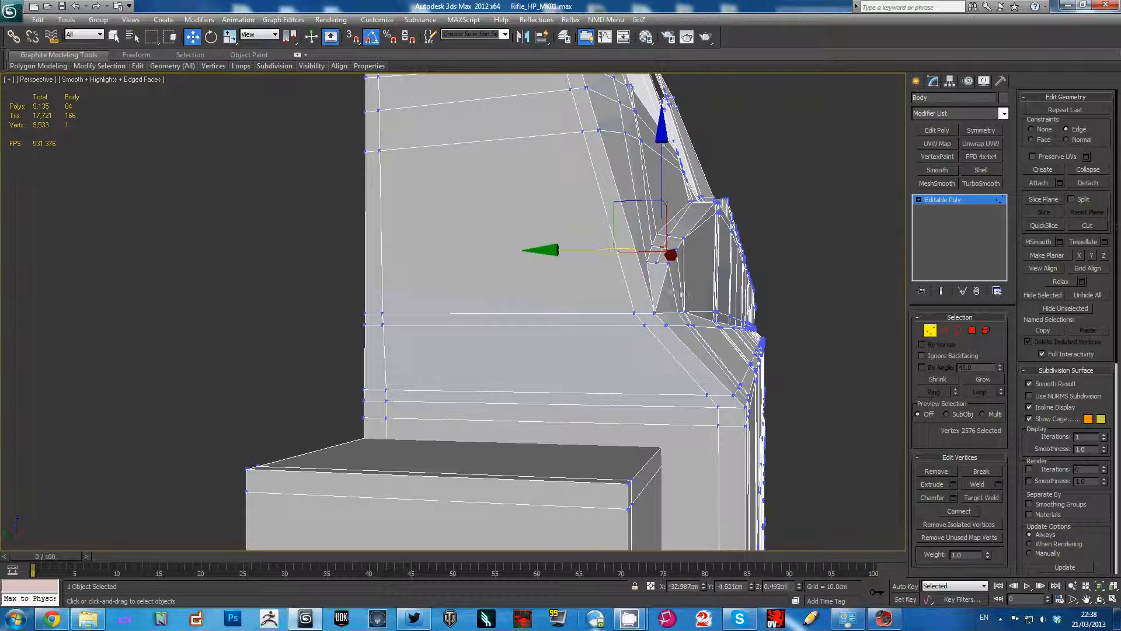
left_click(658, 265)
middle_click_drag(658, 268, 434, 292)
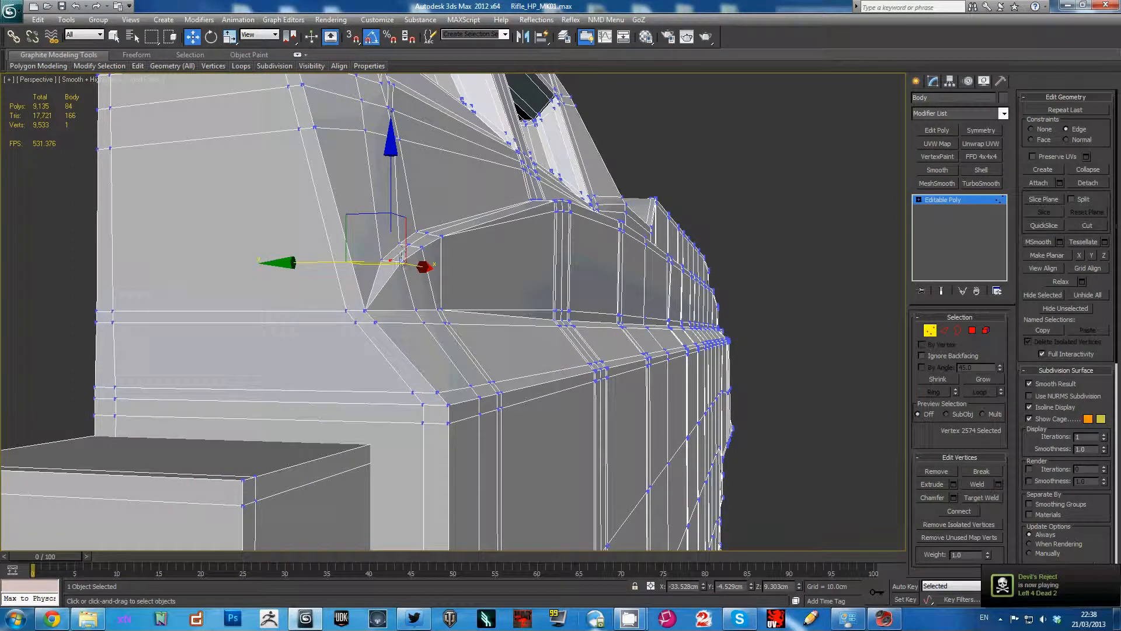
left_click(402, 263)
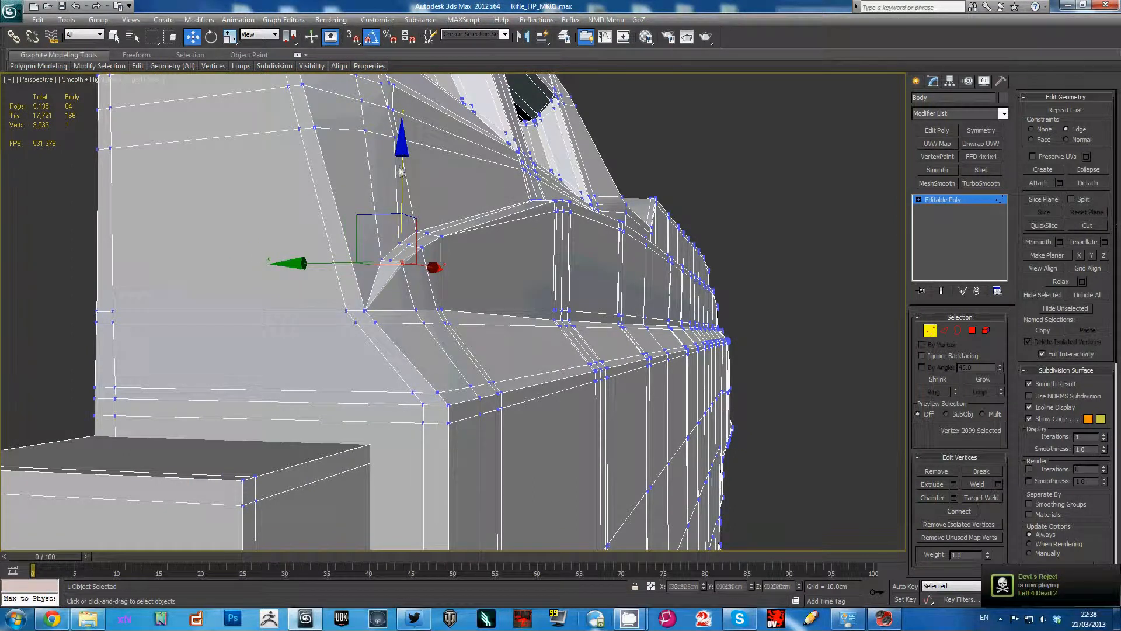
mouse_move(401, 171)
middle_mouse_down("alt")
mouse_move(526, 250)
mouse_move(491, 249)
middle_mouse_up("alt")
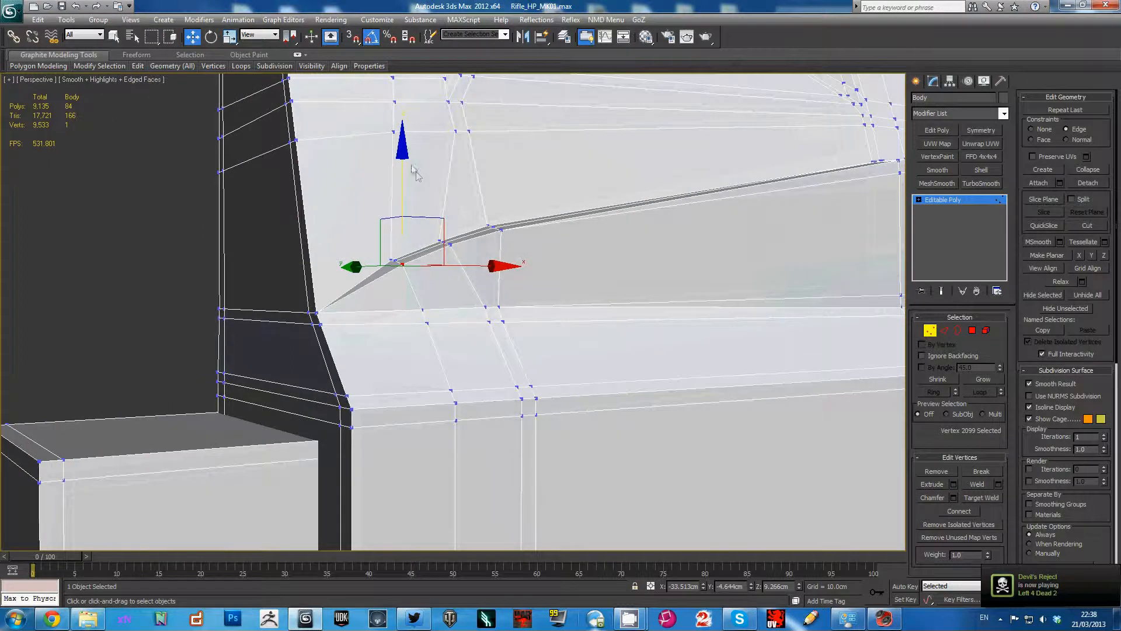
left_click_drag(409, 164, 409, 165)
Step: Dismiss the antivirus notification and slide the vertex above the recess's bevel along X toward the body's end
scroll(542, 193, "down", 2)
middle_click_drag(538, 194, 554, 219, "alt")
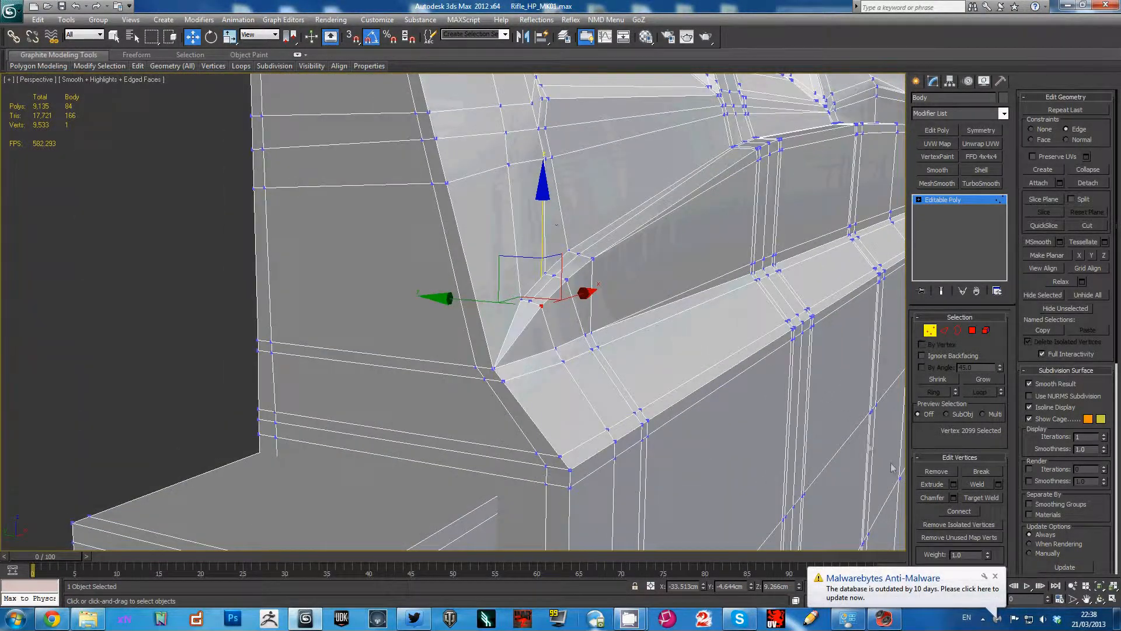
left_click(995, 576)
left_click(989, 202)
middle_click_drag(589, 135, 553, 166, "alt")
key("1")
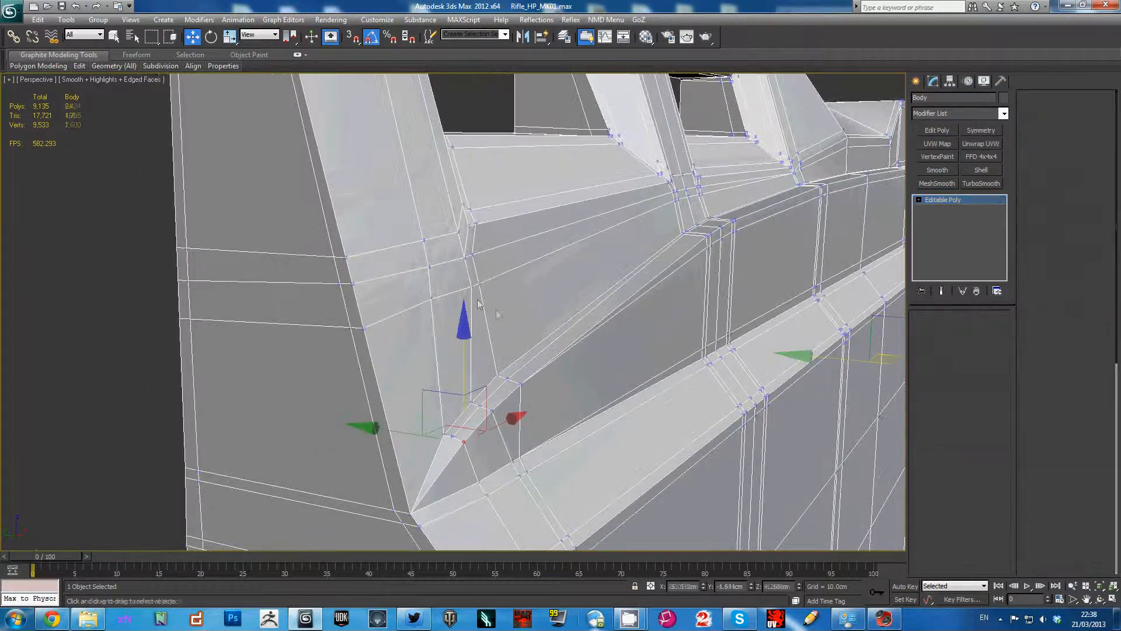
left_click(472, 287)
middle_click_drag(474, 289, 560, 286, "alt")
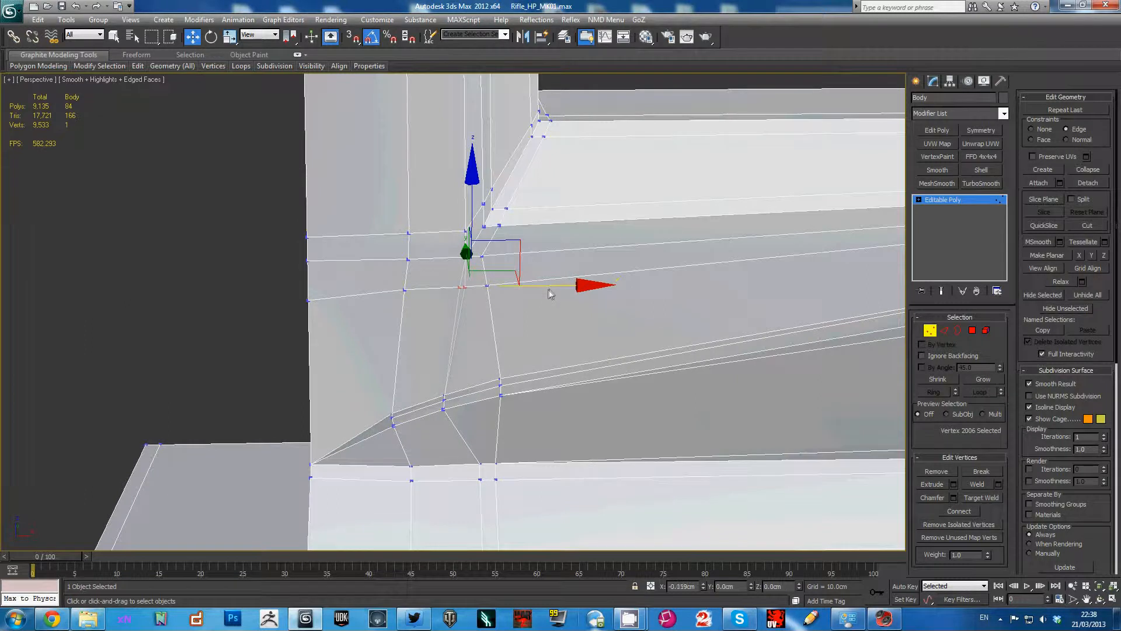
left_click_drag(545, 290, 545, 290)
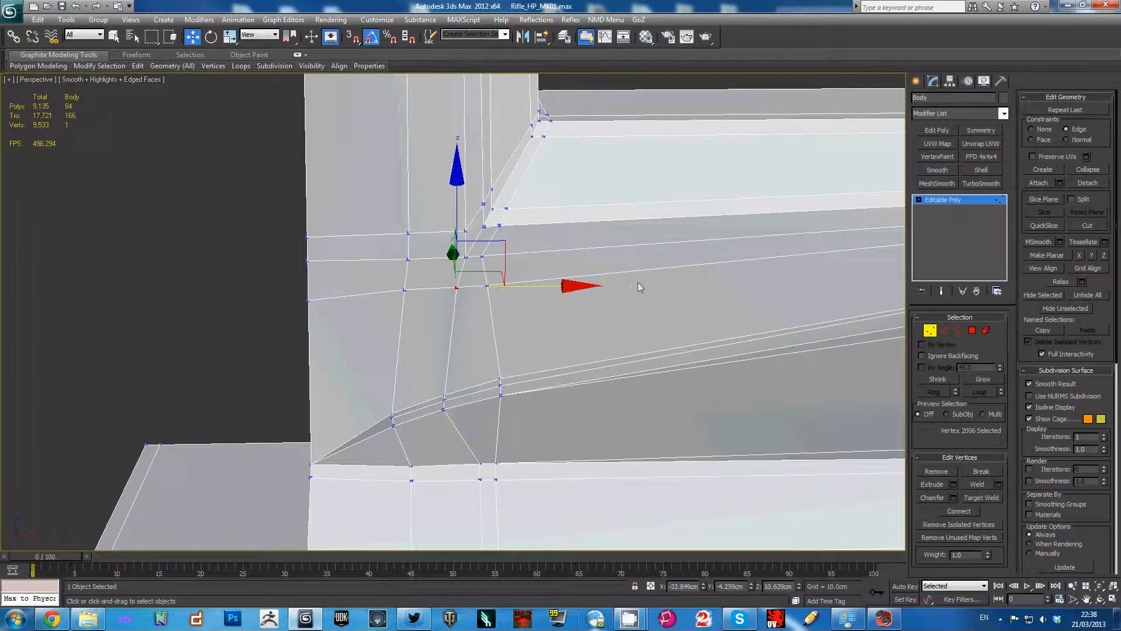
Step: Slide the short edge at the recess's lower border along X, in line with the shifted bevel edges
left_click(980, 199)
middle_click_drag(575, 482, 662, 324)
key("2")
left_click(579, 289)
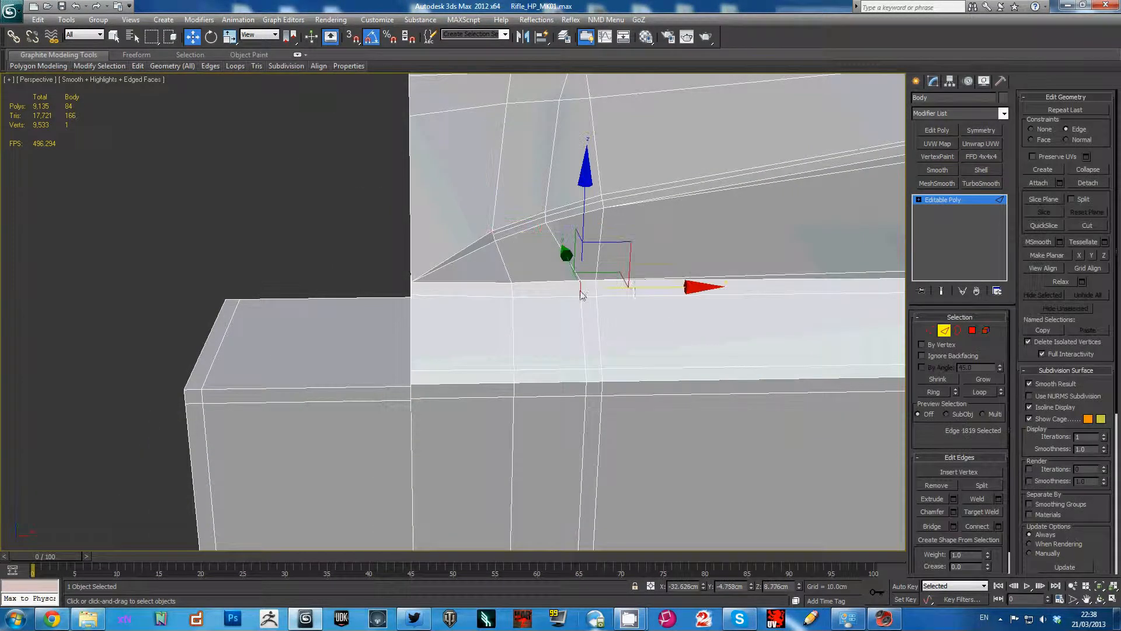
key("1")
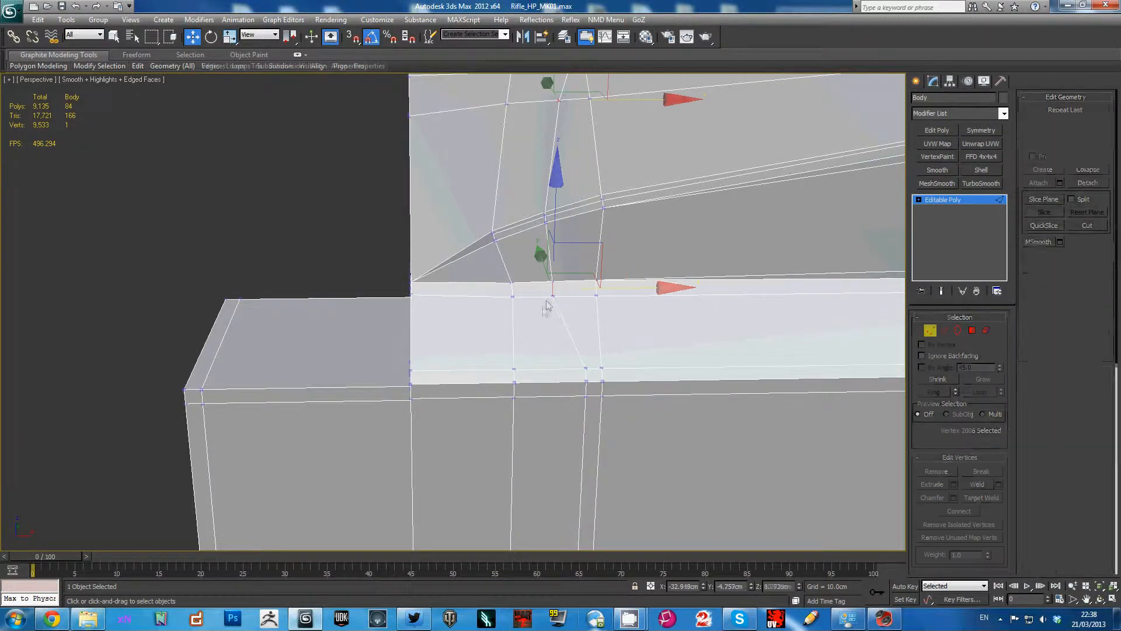
Step: Slide the three stacked vertices on the ledge's outer bevel along X to line up with the edge above
left_click(585, 369)
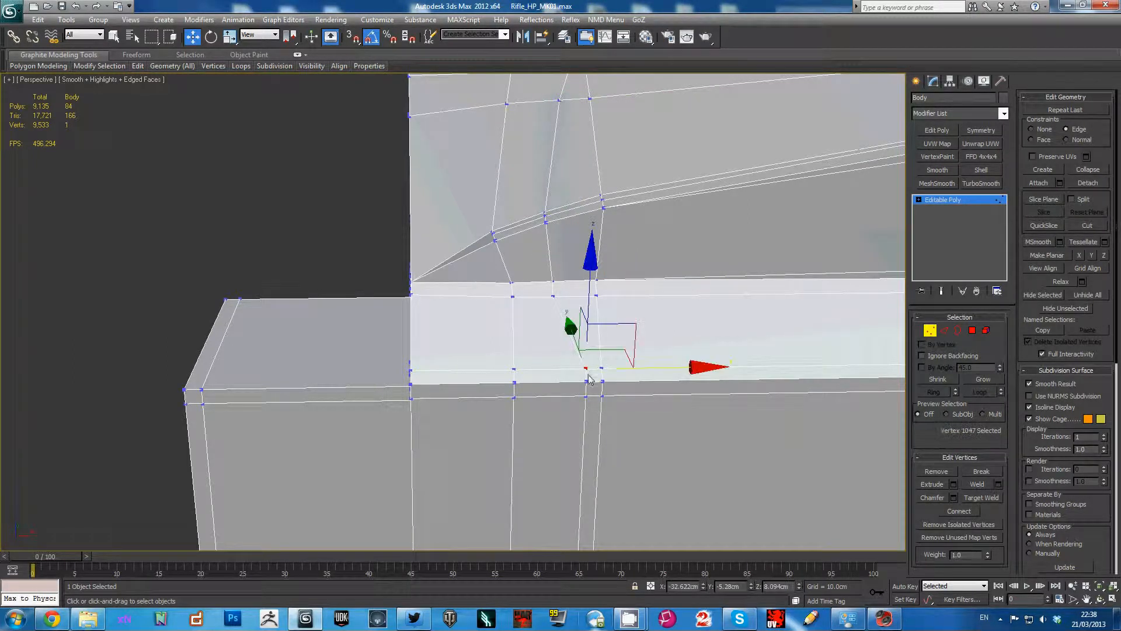
left_click(585, 398, "ctrl")
left_click(683, 383)
key("ctrl+z")
left_click(680, 384)
key("ctrl+z")
left_click_drag(691, 384, 654, 385)
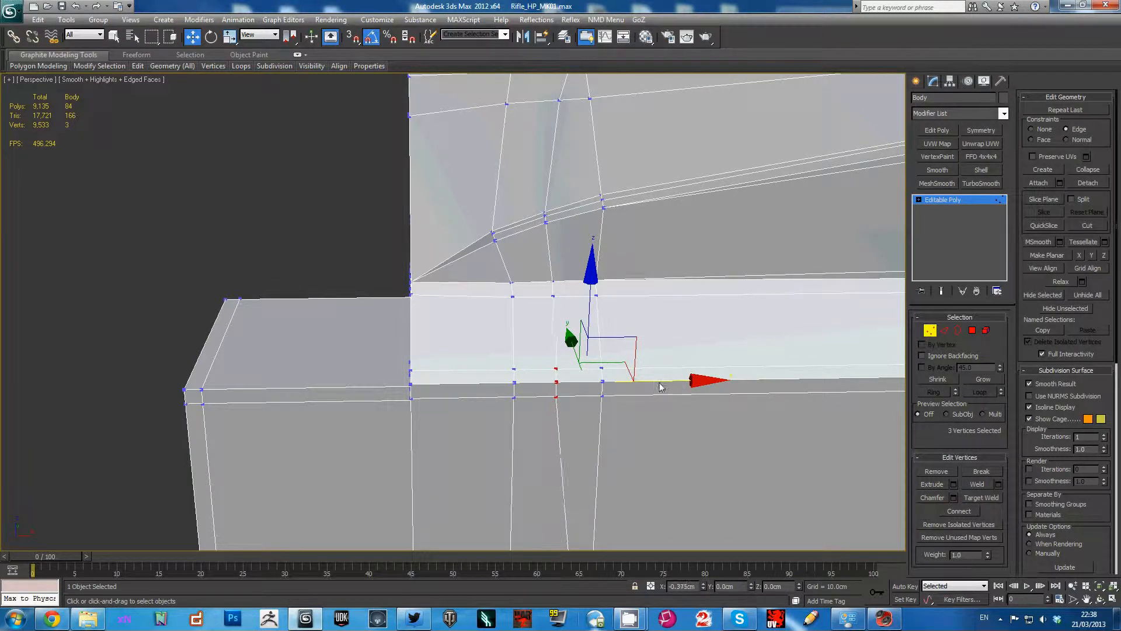
Step: Slide the vertical edge loop down the body's side along X to straighten it under the shifted vertices
middle_click_drag(660, 386, 575, 183)
scroll(548, 269, "down", 4)
middle_click_drag(549, 268, 526, 234, "alt")
scroll(557, 260, "down", 3)
key("2")
left_click(473, 193)
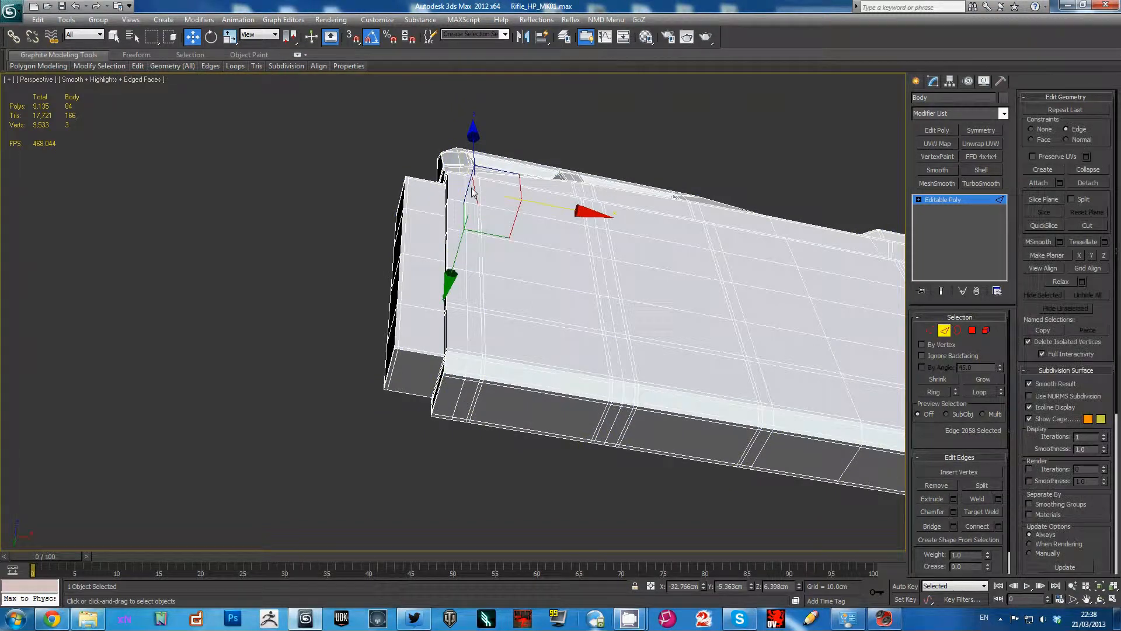
double_click(472, 189)
middle_click_drag(472, 189, 492, 258, "alt")
scroll(491, 258, "up", 3)
left_click_drag(488, 143, 564, 353)
middle_click_drag(571, 435, 552, 348)
scroll(552, 349, "down", 4)
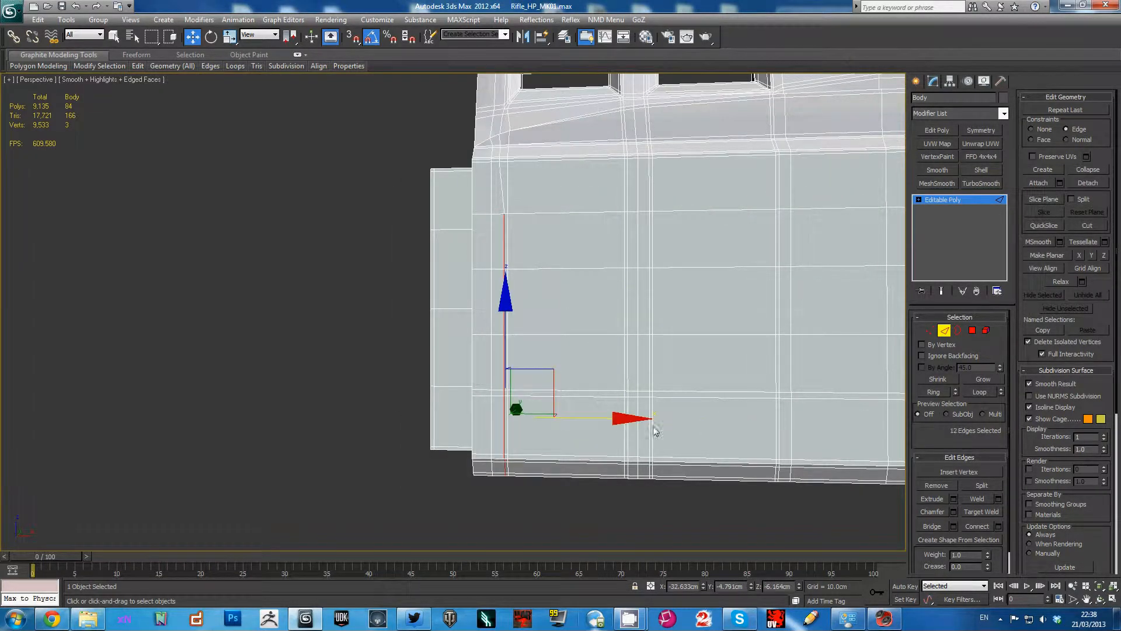
left_click_drag(631, 424, 620, 425)
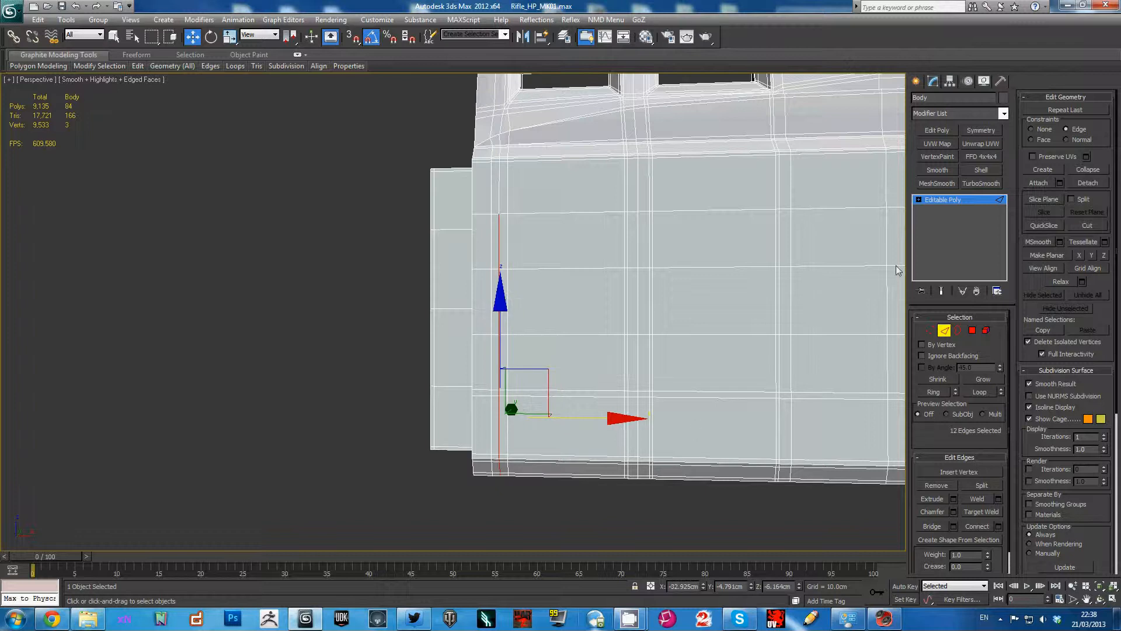
Step: Preview the whole body with TurboSmooth at 3 iterations and edged faces hidden, and remove the modifier after checking the shading
left_click(991, 202)
key("z")
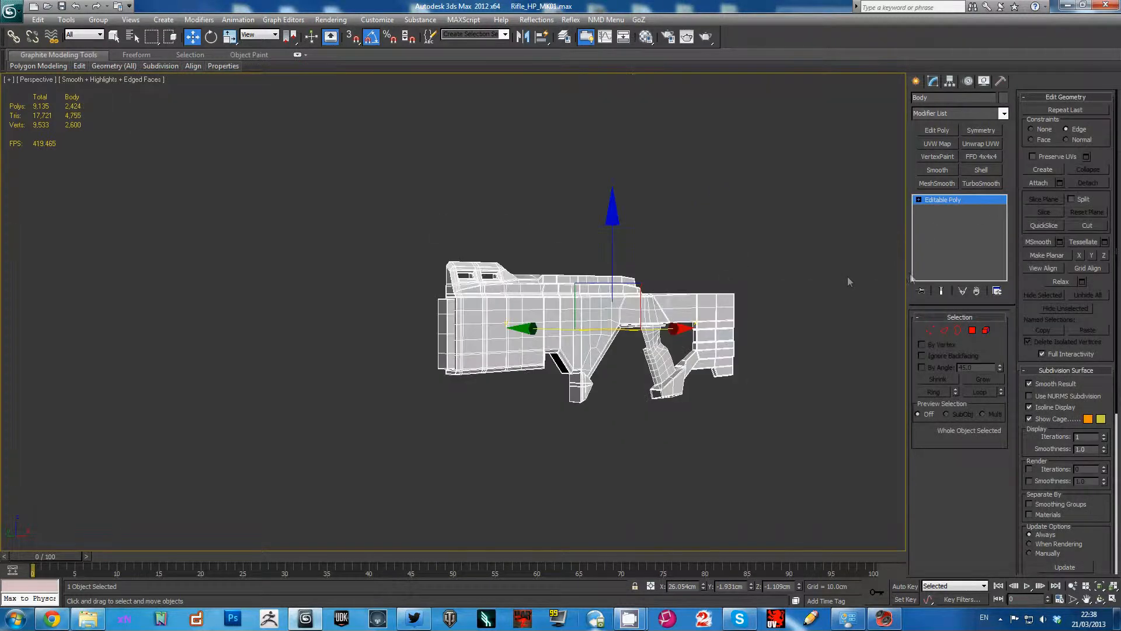
left_click(985, 186)
key("F4")
middle_click_drag(820, 228, 695, 273, "alt")
scroll(692, 235, "up", 5)
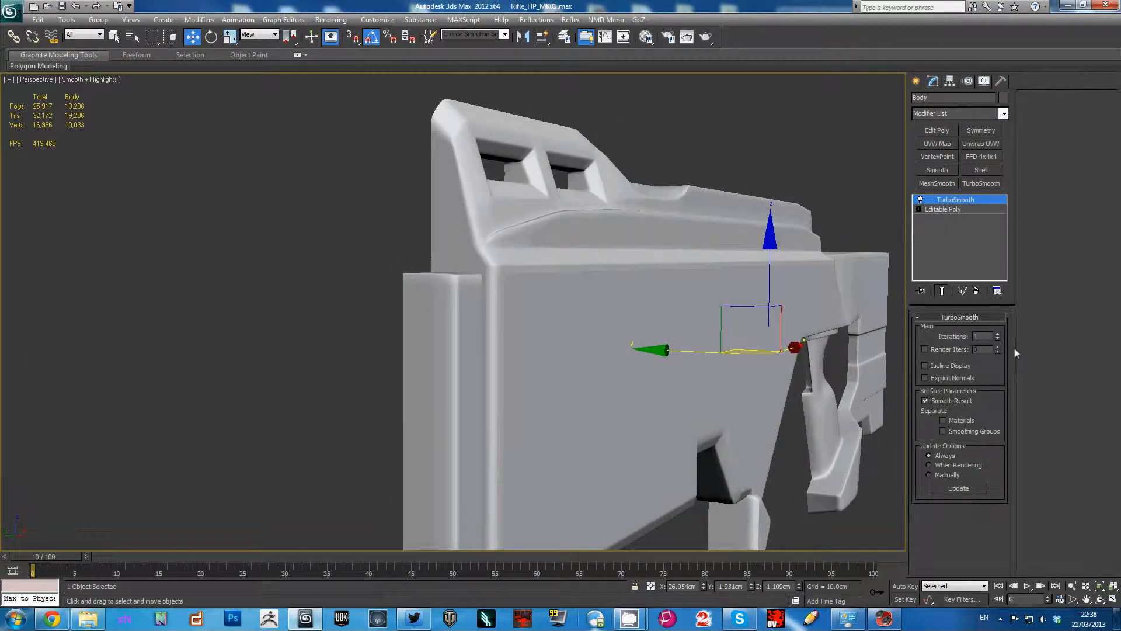
left_click(998, 334)
middle_click_drag(818, 311, 513, 324, "alt")
scroll(455, 296, "down", 4)
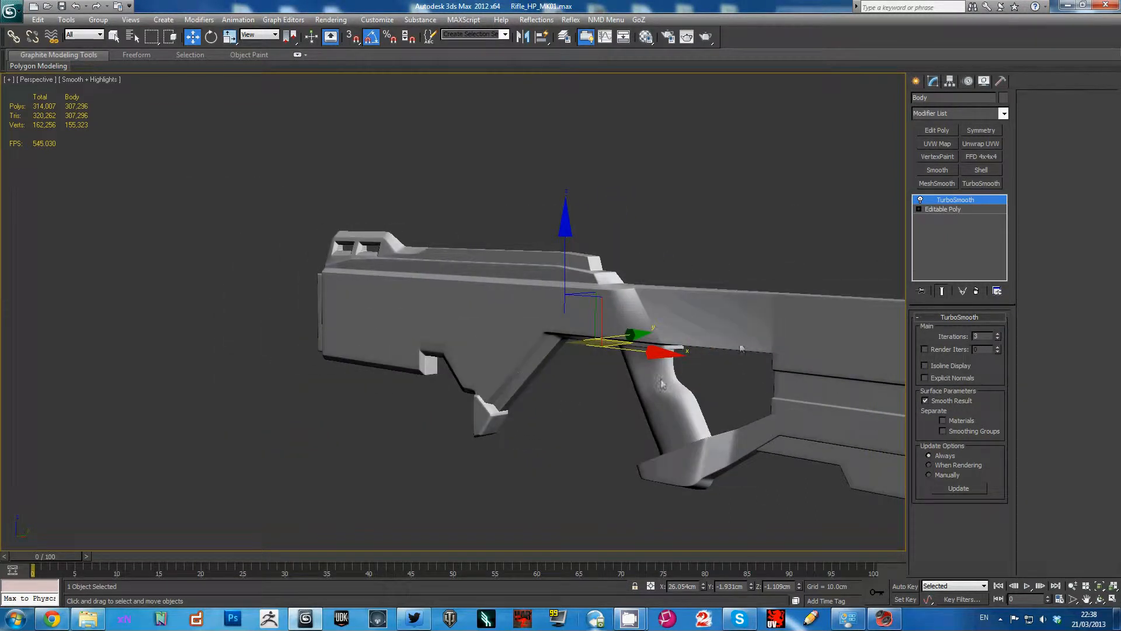
right_click(972, 208)
left_click(987, 220)
Step: Select the half body's open border edges along the mirror side and check them in wireframe around the foregrip
middle_click_drag(759, 281, 636, 277, "alt")
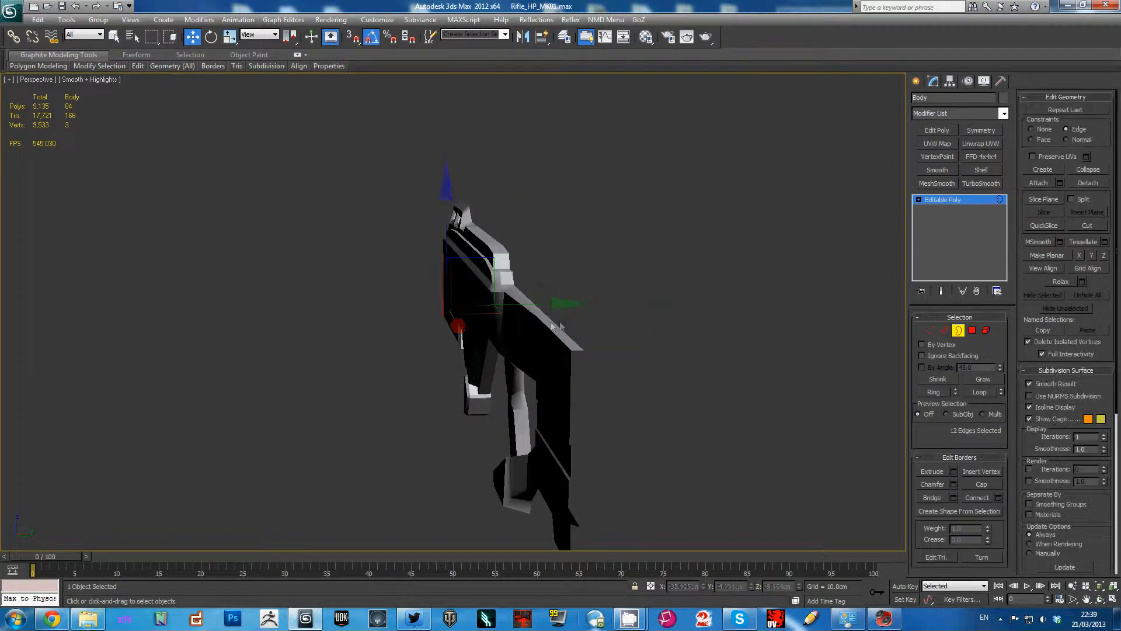
middle_click_drag(541, 348, 501, 370, "alt")
scroll(501, 369, "up", 4)
middle_click_drag(427, 384, 520, 382, "alt")
scroll(520, 382, "up", 6)
middle_click_drag(584, 405, 551, 404, "alt")
key("F3")
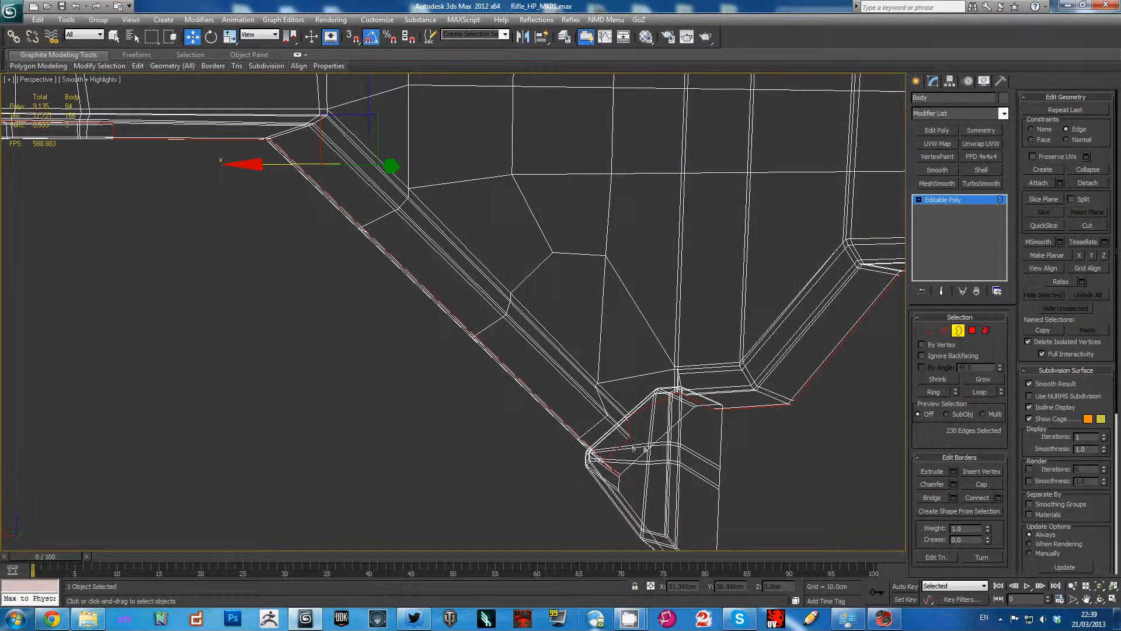
scroll(671, 455, "down", 3)
middle_click_drag(672, 455, 663, 274, "alt")
scroll(654, 271, "up", 3)
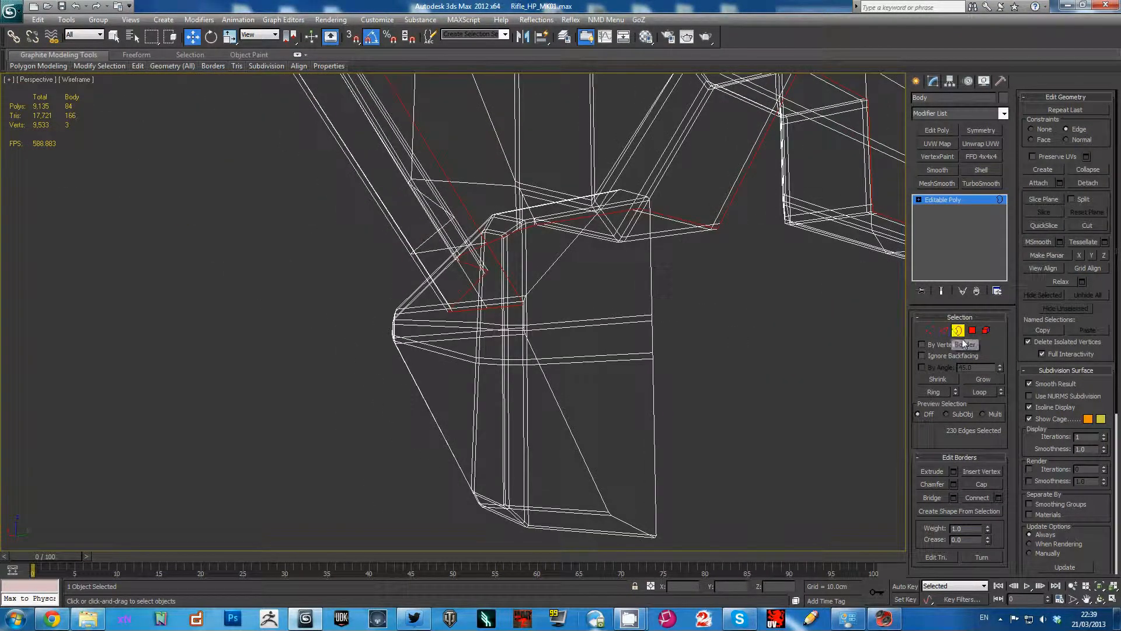
left_click(945, 331)
scroll(709, 275, "up", 5)
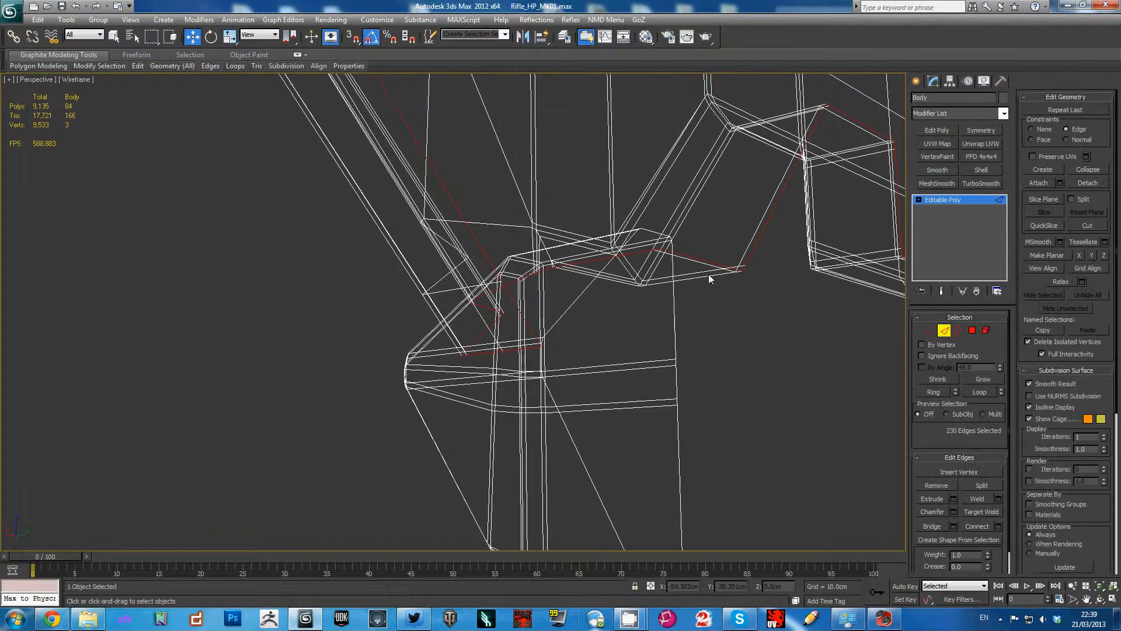
scroll(689, 338, "down", 3)
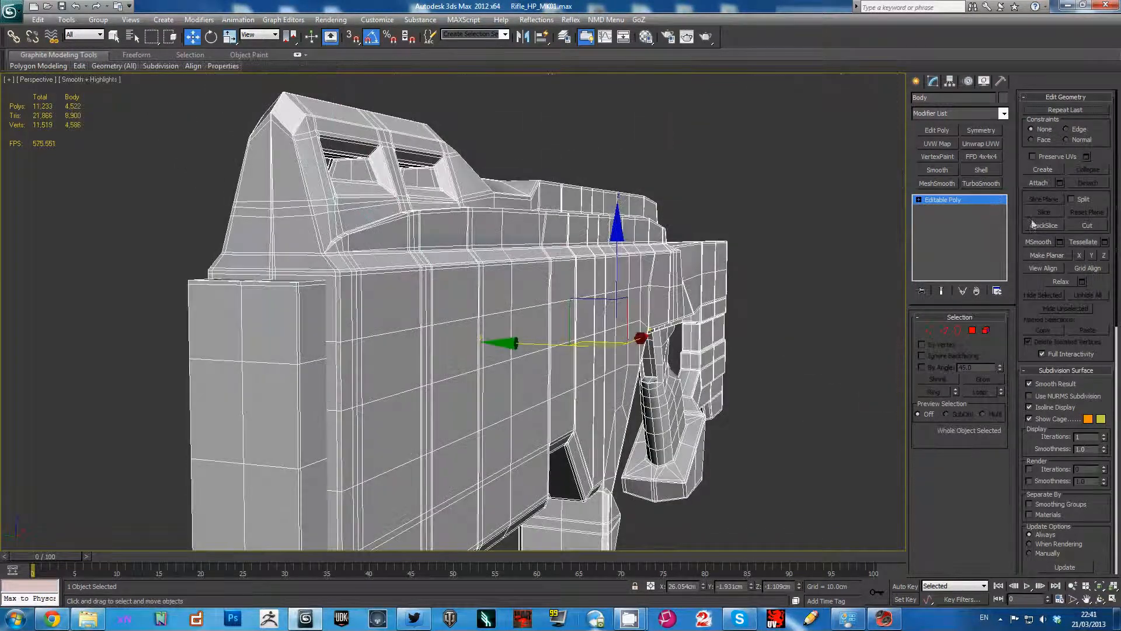
Step: Preview TurboSmooth on the mirrored body around the sight block and delete the modifier again
left_click(983, 185)
key("F4")
middle_click_drag(672, 298, 891, 215, "alt")
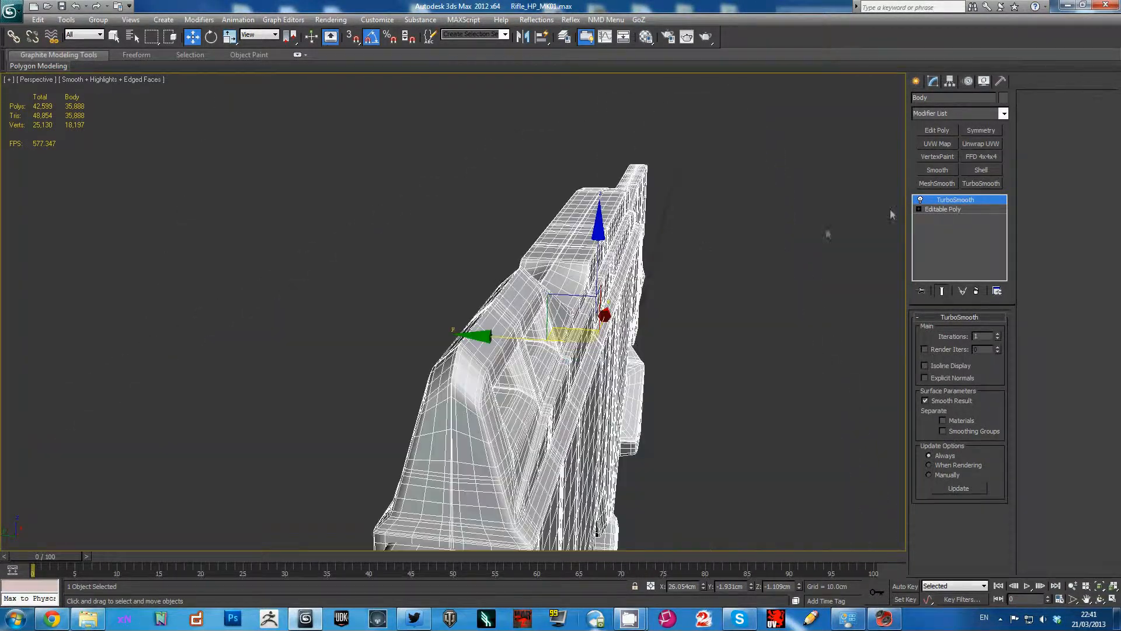
right_click(971, 200)
left_click(991, 220)
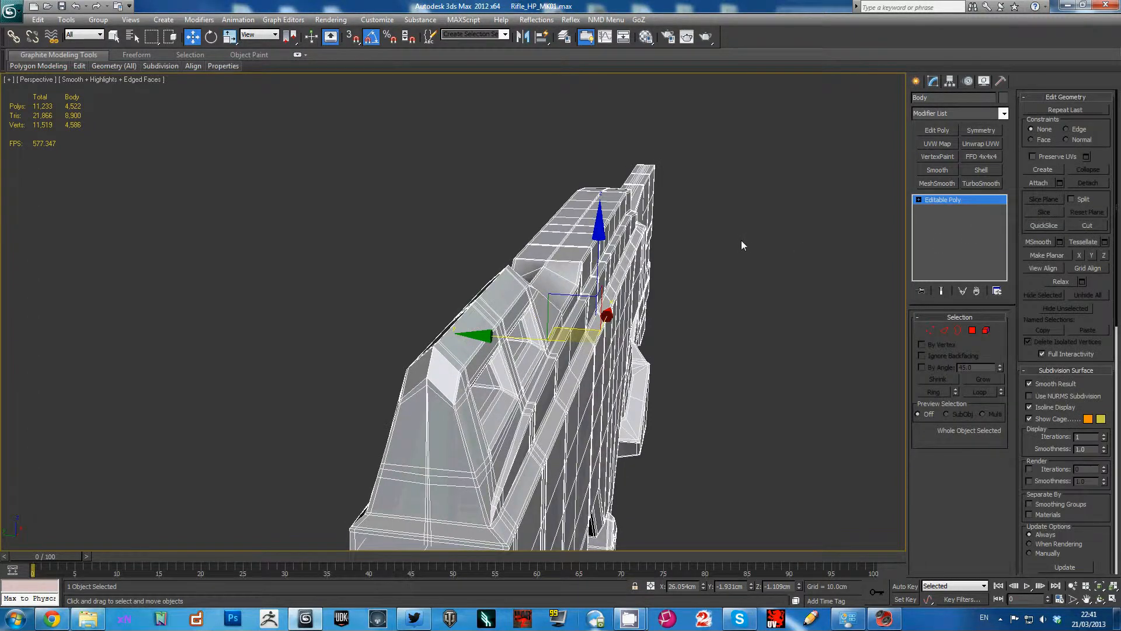
Step: Undo back to the uncollapsed mirror and delete the Symmetry modifier, leaving only the editable half body
scroll(742, 240, "up", 5)
key("ctrl+z")
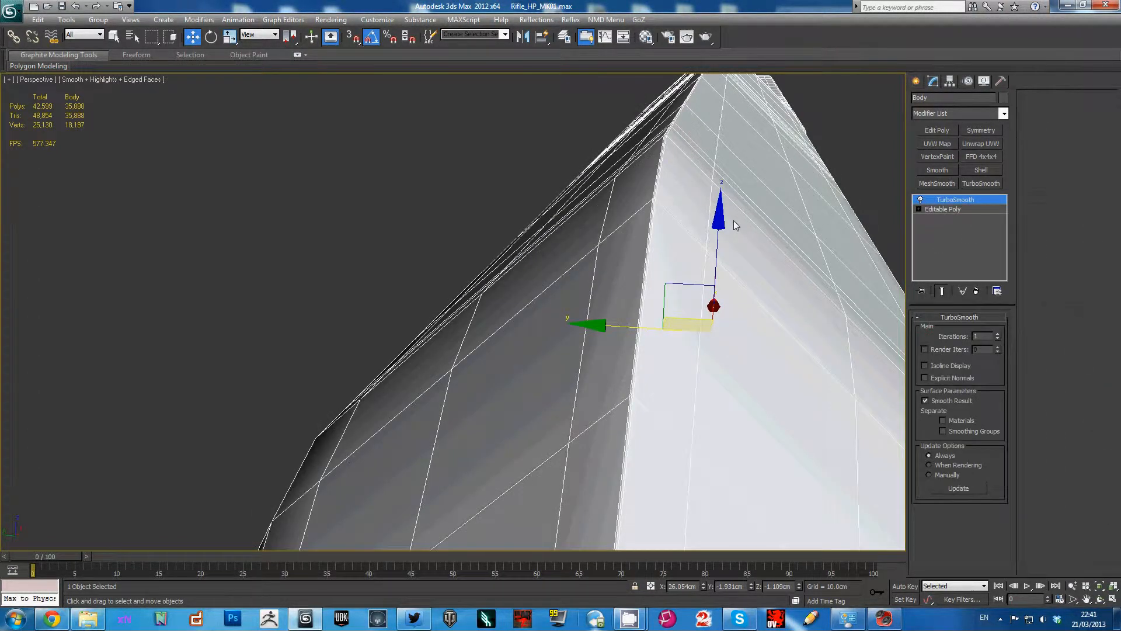
key("ctrl+y")
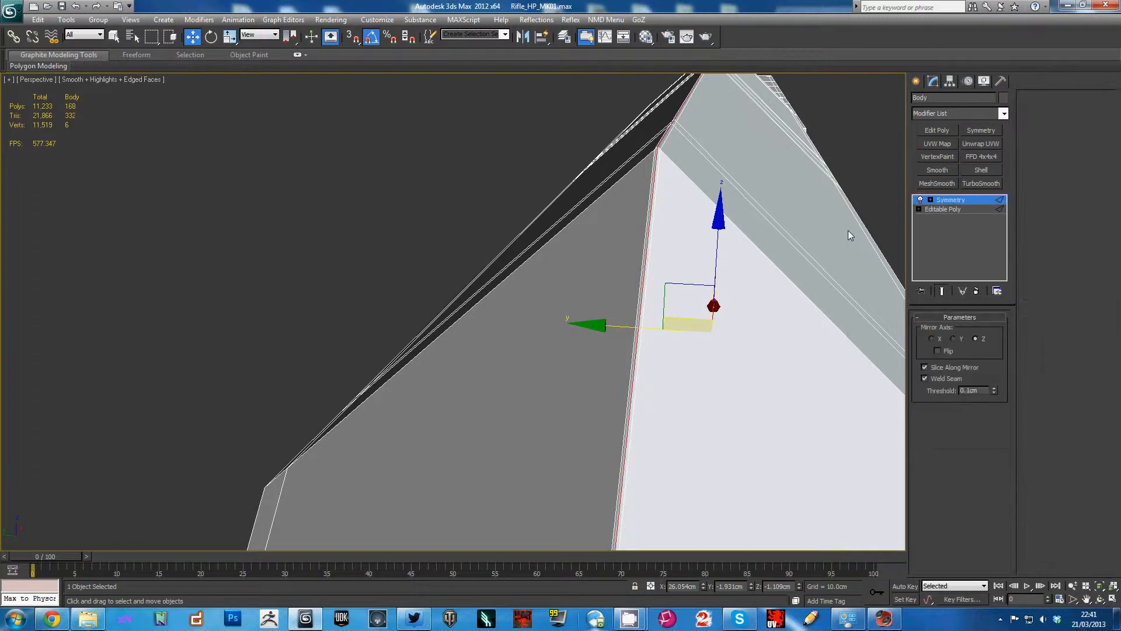
key("ctrl+z")
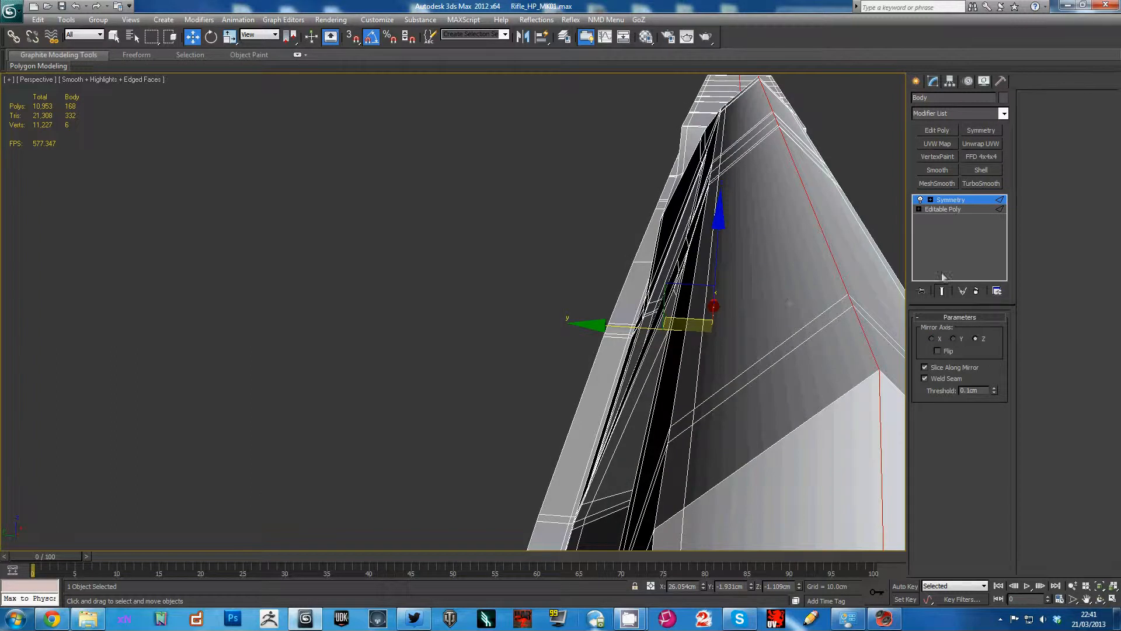
right_click(970, 201)
left_click(972, 217)
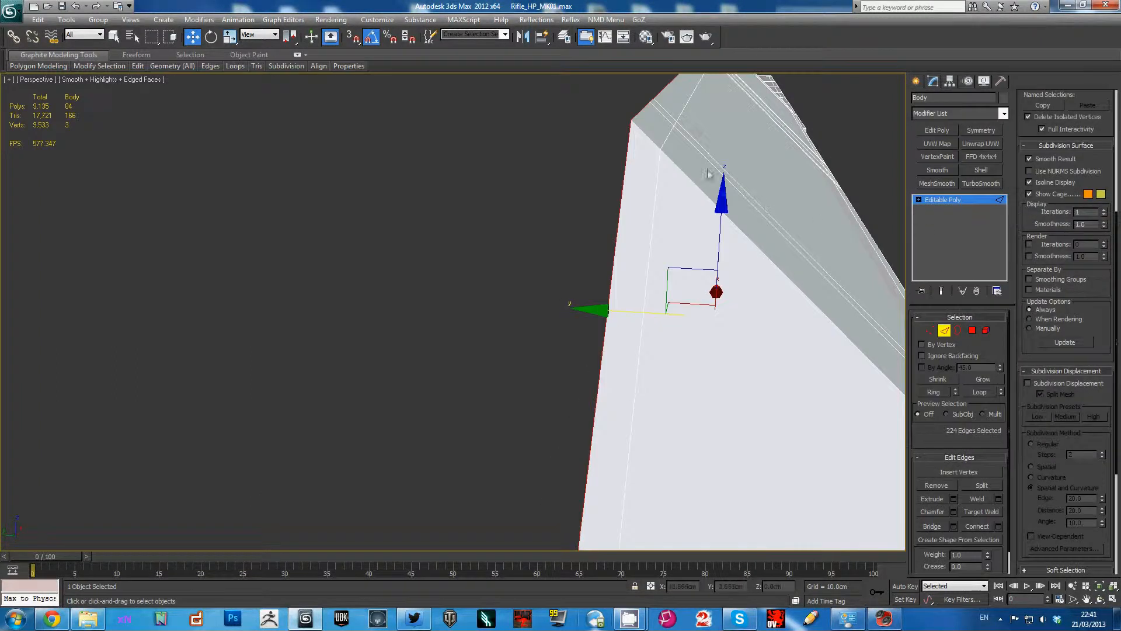
Step: Remove the support edge loops running alongside the mirror seam on the top of the body, including their vertices
double_click(664, 142)
key("z")
middle_click_drag(664, 138, 491, 252, "alt")
key("ctrl+BackSpace")
double_click(460, 108)
key("ctrl+BackSpace")
Step: Remove the support edge loop beside the seam on the stock's underside and check the mesh in wireframe
middle_click_drag(482, 115, 650, 368, "alt")
scroll(523, 263, "up", 6)
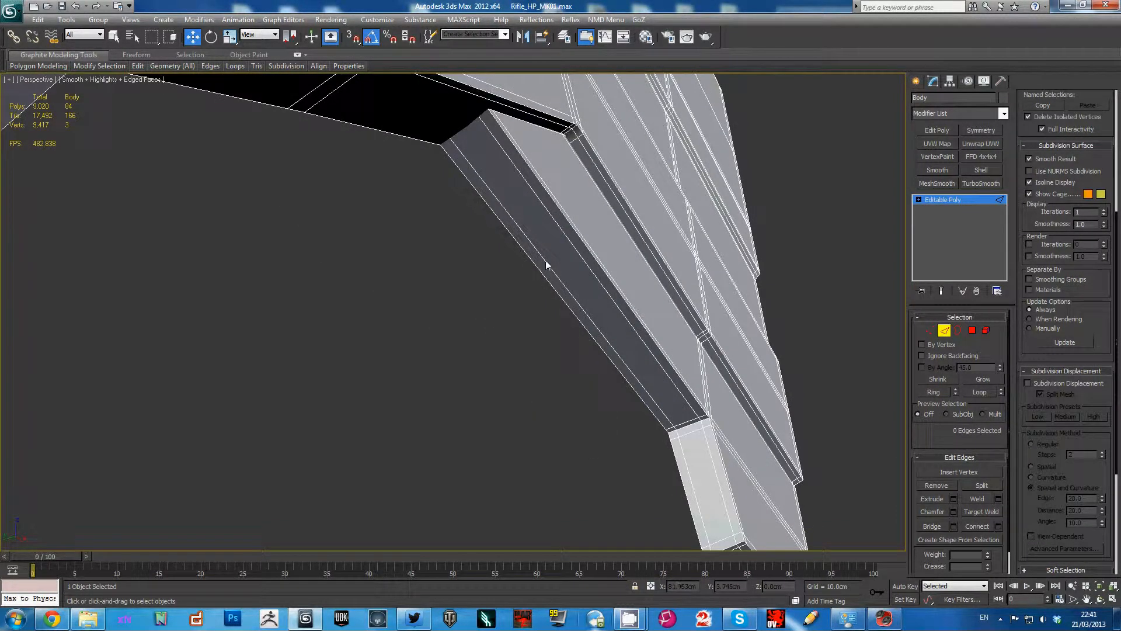
double_click(546, 265)
key("ctrl+BackSpace")
middle_click_drag(546, 265, 500, 346, "alt")
key("F3")
scroll(518, 327, "down", 8)
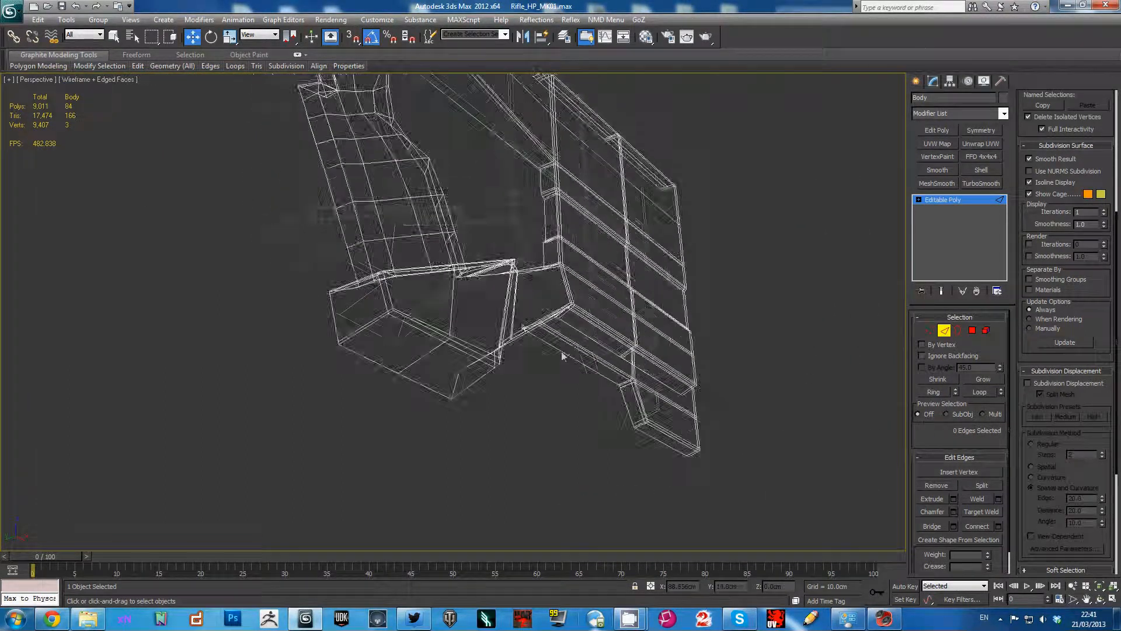
mouse_move(491, 234)
middle_mouse_down("alt")
mouse_move(566, 337)
mouse_move(501, 282)
middle_mouse_up("alt")
key("F3")
scroll(501, 282, "up", 5)
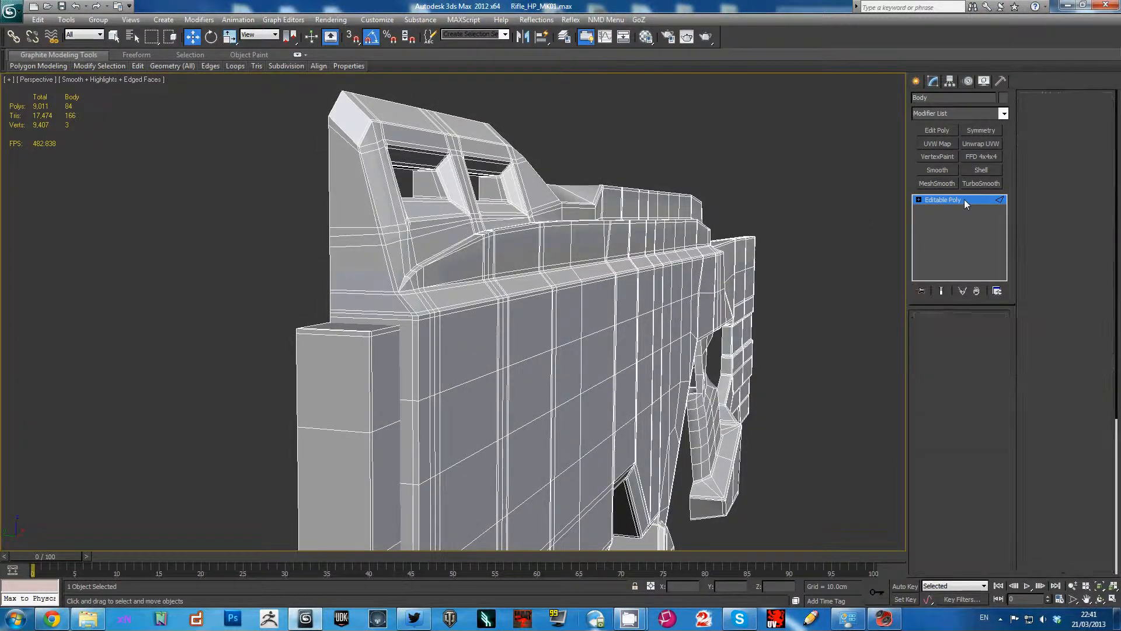
Step: Select the open seam edges of the half body, adding the loops on the front end block and the foregrip's rear slope
middle_click_drag(701, 185, 804, 214)
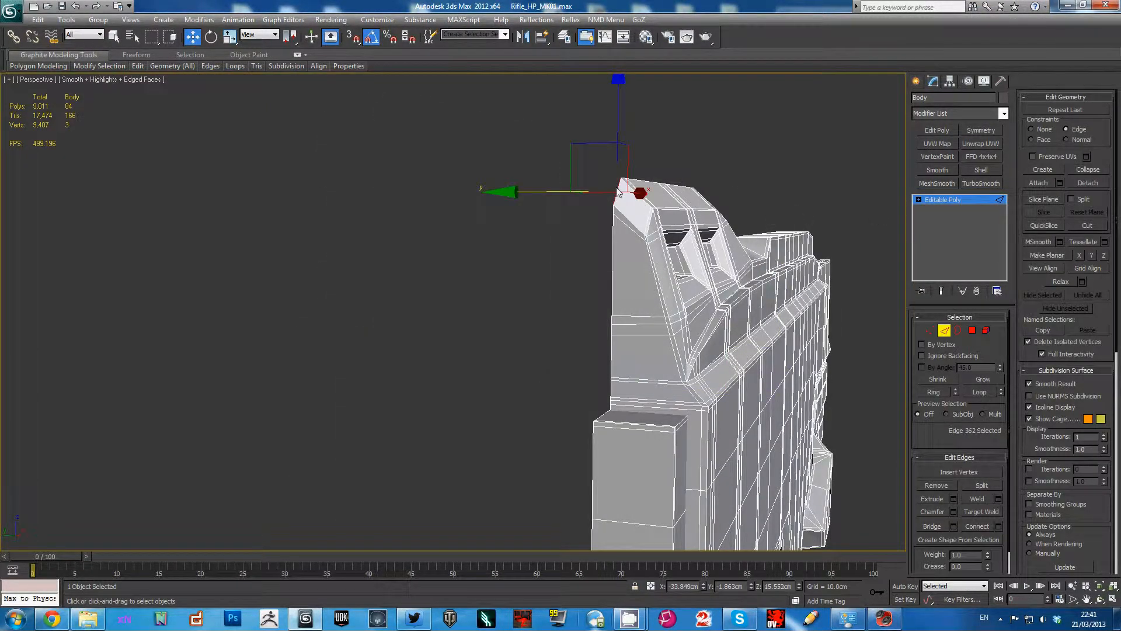
middle_click_drag(617, 191, 472, 295, "alt")
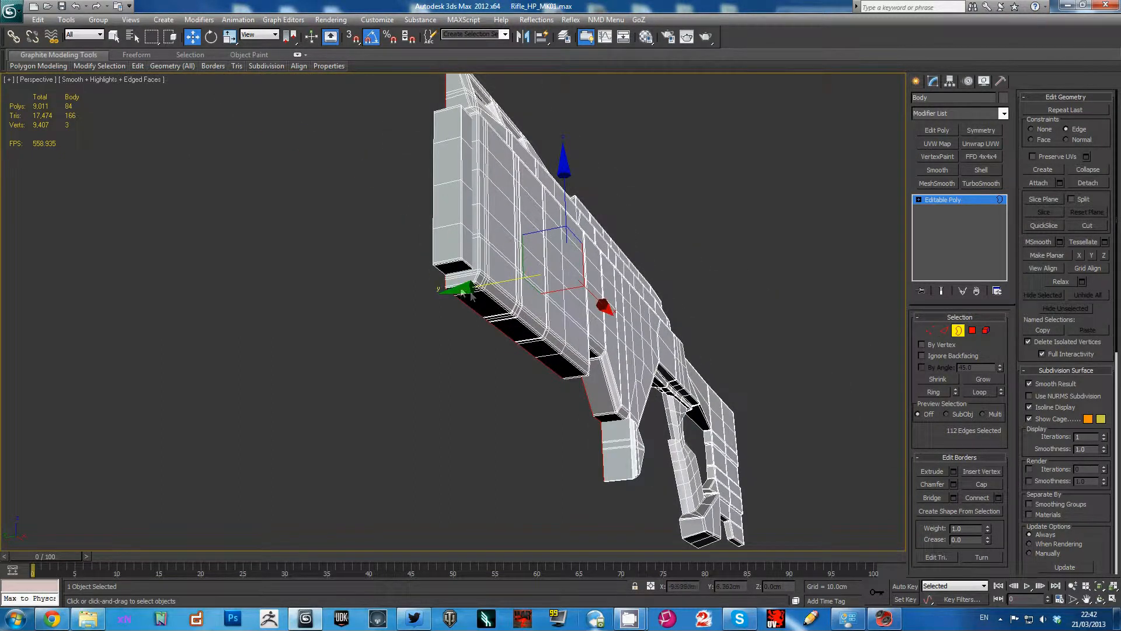
double_click(441, 273)
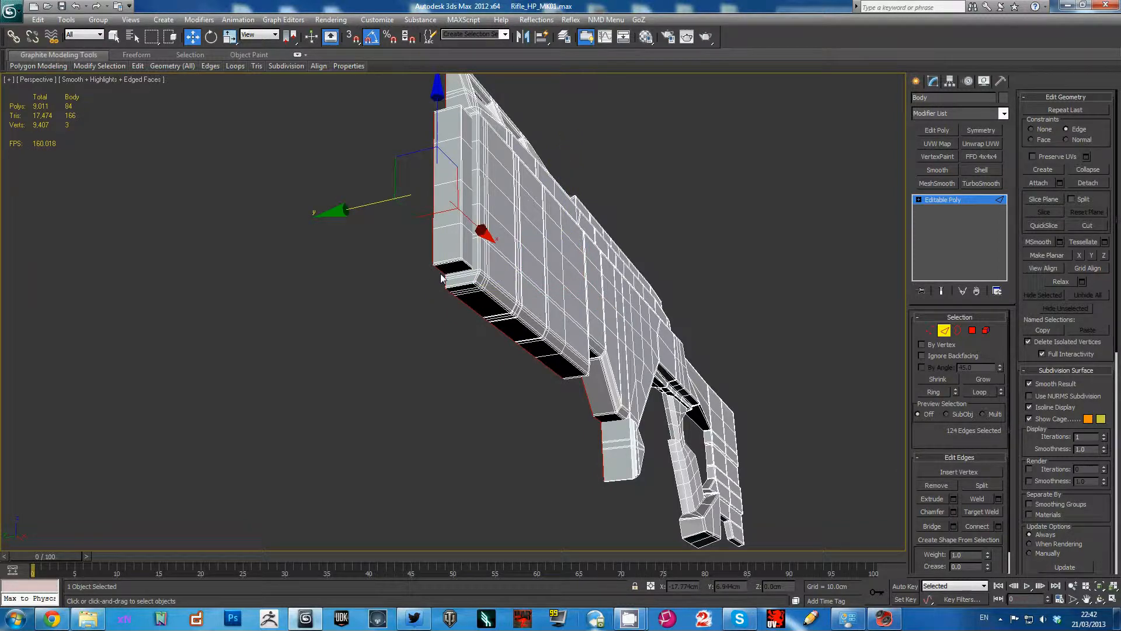
middle_click_drag(618, 290, 257, 247, "alt")
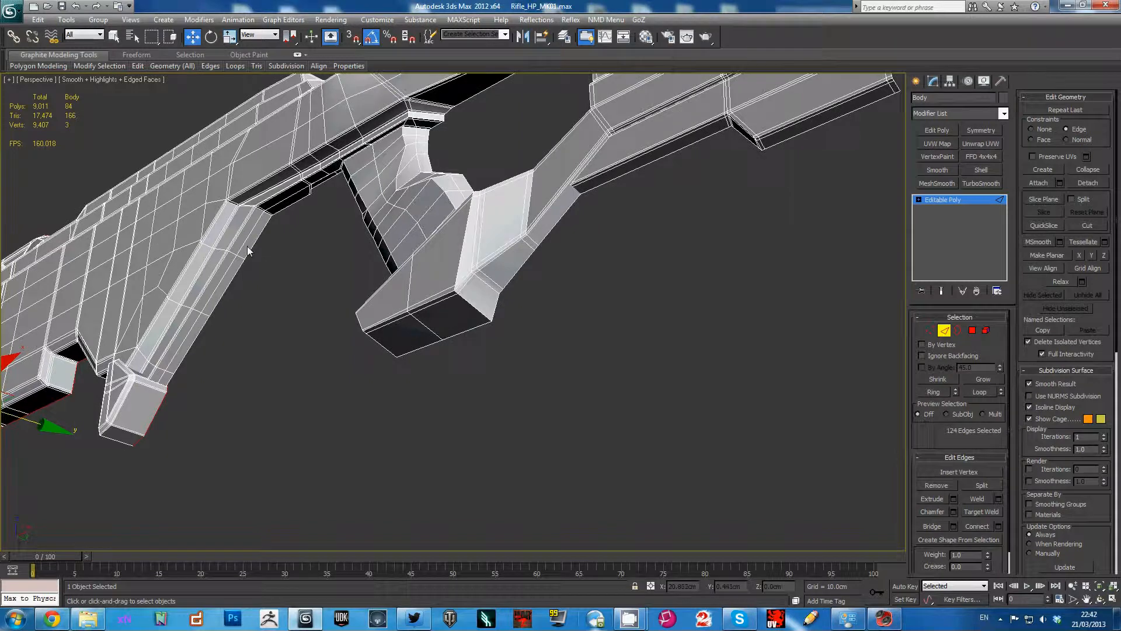
double_click(250, 248, "ctrl")
middle_click_drag(250, 248, 509, 364, "alt")
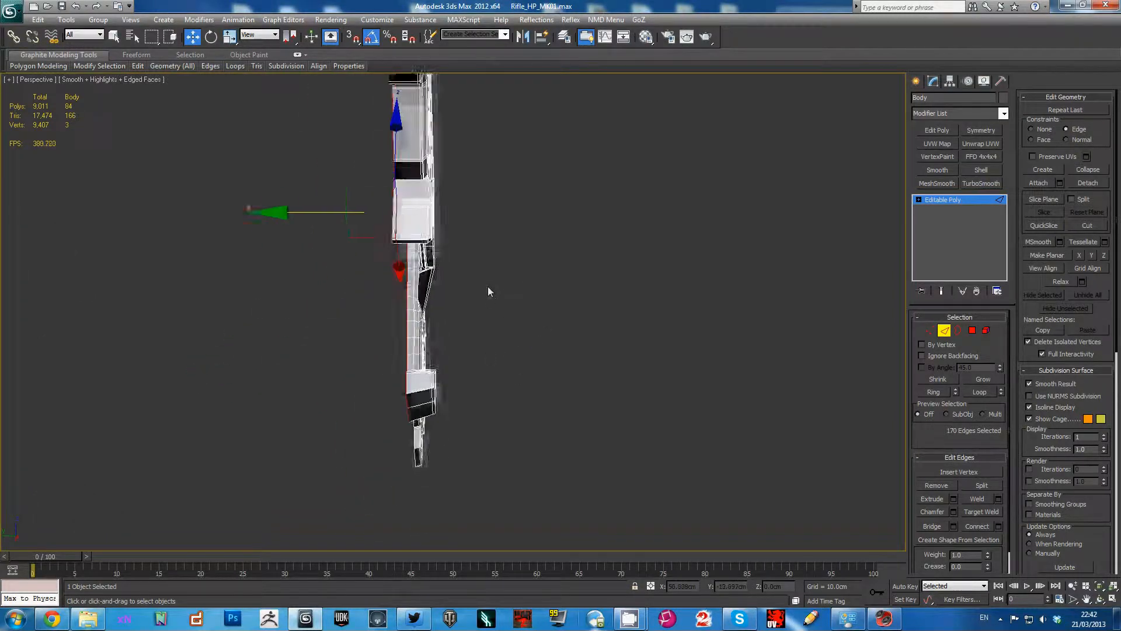
Step: Examine the selected seam edges along the sight block, top rail, grip and stock for gaps in the selection
scroll(500, 292, "up", 6)
middle_click_drag(506, 318, 578, 345, "alt")
mouse_move(722, 328)
middle_mouse_down("alt")
mouse_move(707, 351)
mouse_move(674, 356)
mouse_move(639, 331)
mouse_move(653, 345)
middle_mouse_up("alt")
scroll(654, 345, "up", 6)
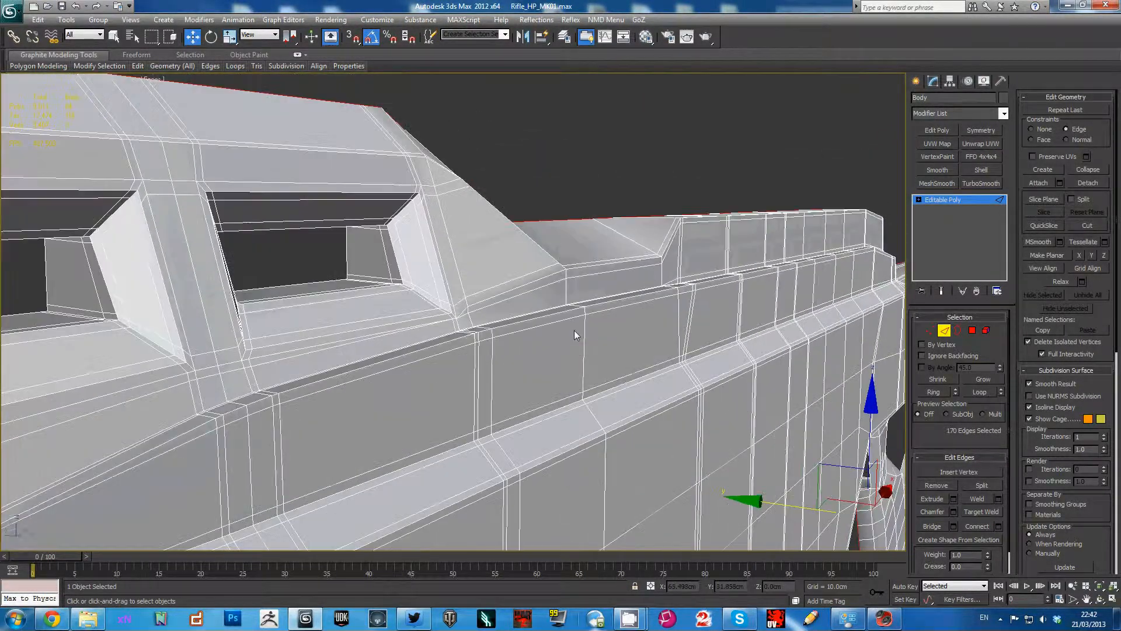
middle_click_drag(572, 331, 562, 361, "alt")
middle_click_drag(563, 308, 474, 337, "alt")
scroll(533, 318, "down", 3)
middle_click_drag(578, 350, 428, 343, "alt")
scroll(446, 353, "up", 4)
middle_click_drag(596, 328, 430, 243)
Step: Add the open edge loop on the stock's side of the seam to the edge selection, working in wireframe
key("3")
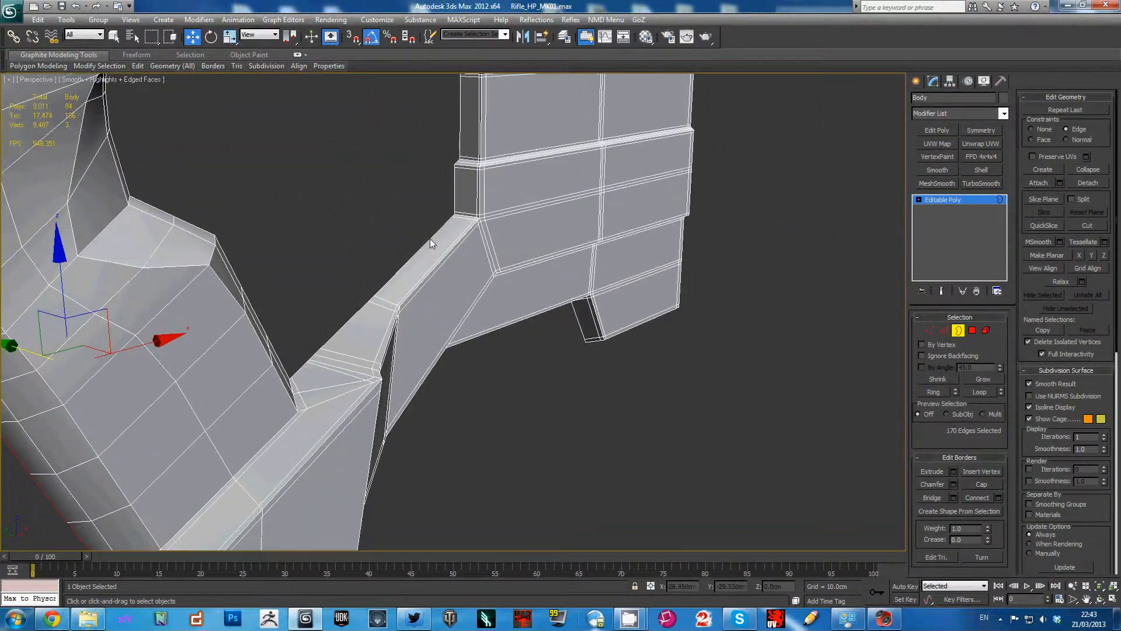
middle_click_drag(538, 346, 546, 368, "alt")
left_click(588, 246, "ctrl")
key("F3")
middle_click_drag(575, 198, 529, 349)
scroll(529, 349, "up", 5)
key("ctrl+z")
middle_click_drag(466, 438, 480, 344)
scroll(480, 345, "up", 2)
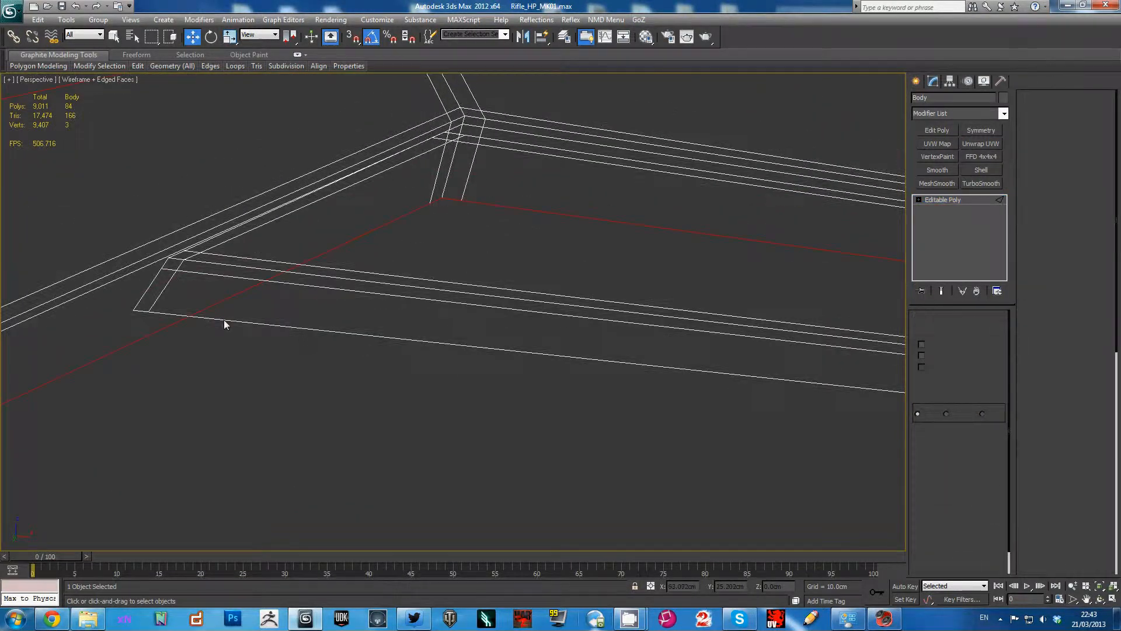
double_click(219, 322, "ctrl")
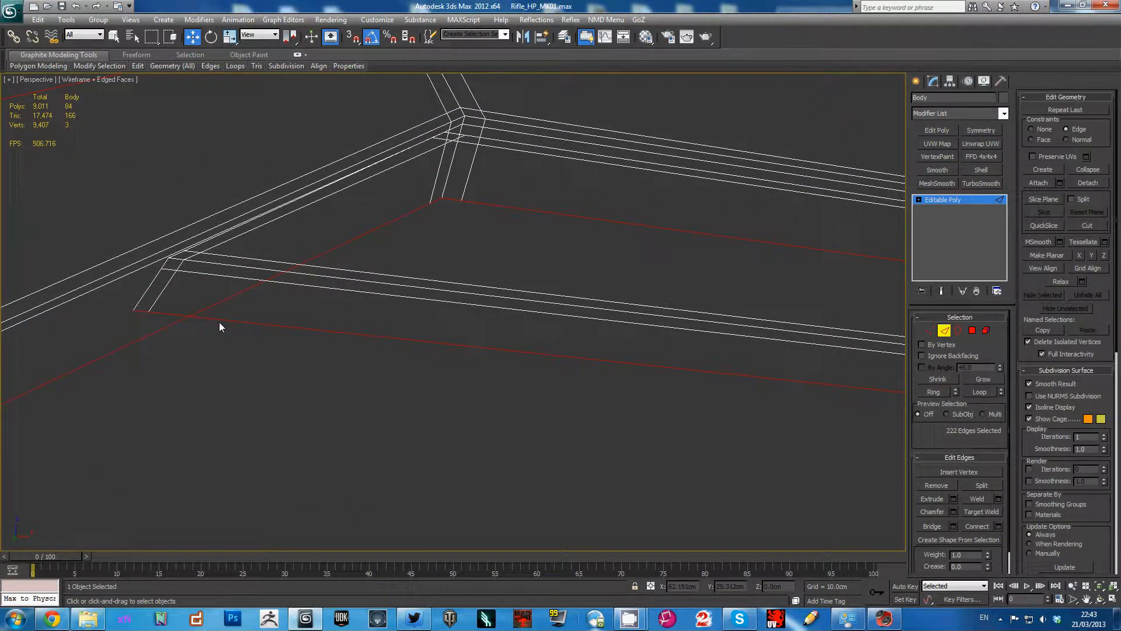
Step: Add the remaining open borders, including those inside the sight block's windows, to the seam selection
scroll(552, 331, "down", 6)
middle_click_drag(468, 322, 491, 292, "alt")
scroll(475, 295, "up", 6)
scroll(586, 350, "down", 6)
middle_click_drag(517, 250, 703, 331, "alt")
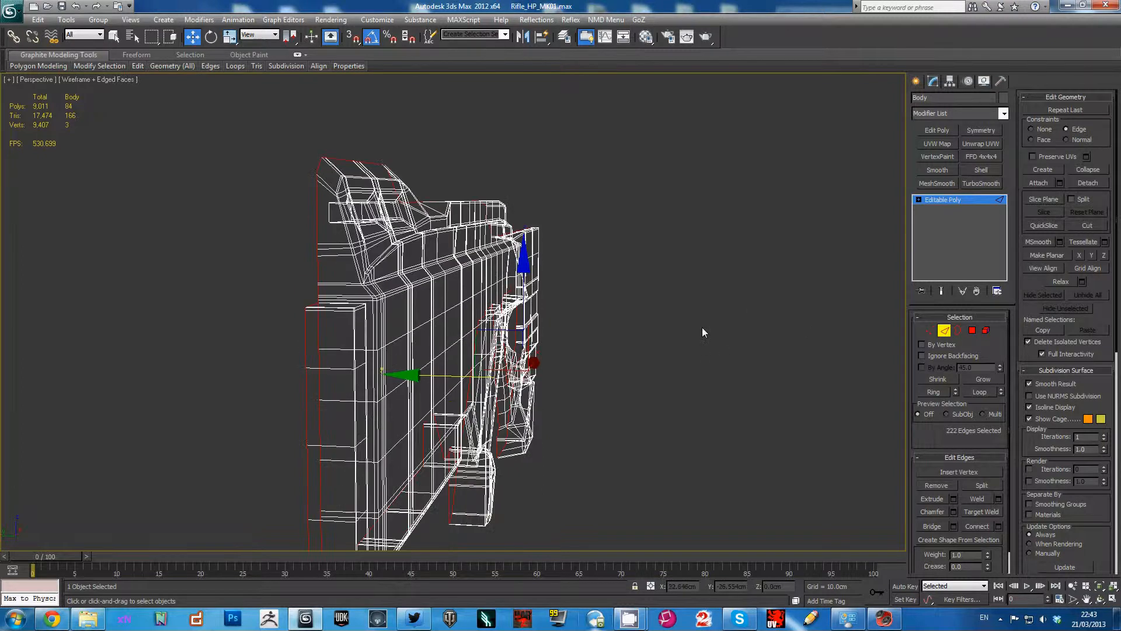
mouse_move(550, 264)
middle_mouse_down("alt")
mouse_move(590, 277)
mouse_move(552, 273)
middle_mouse_up("alt")
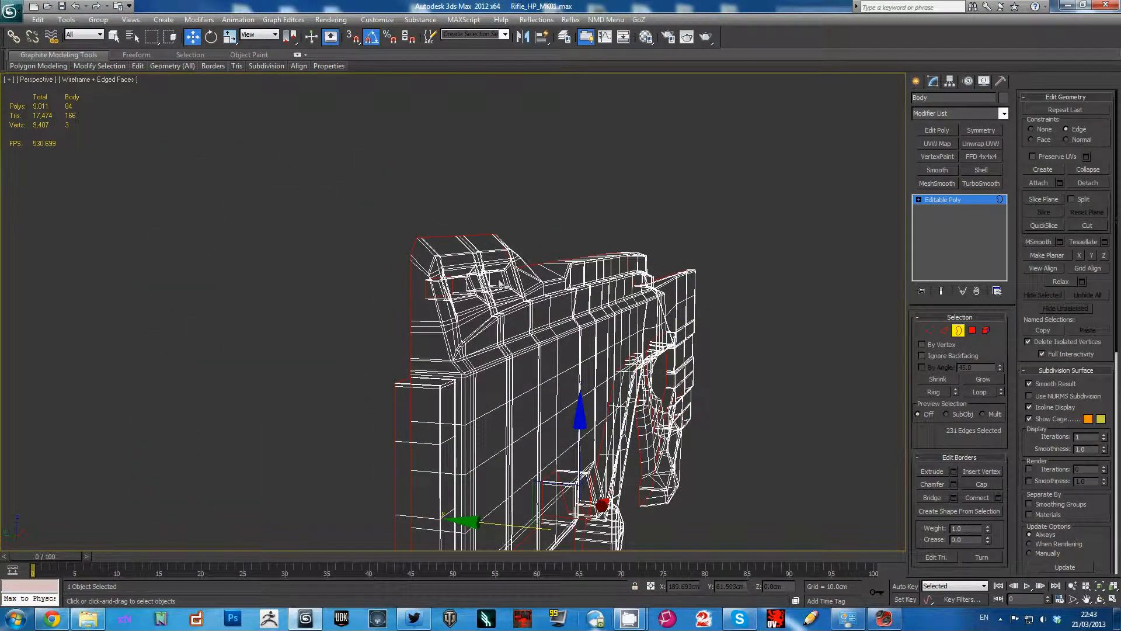
middle_click_drag(492, 282, 586, 305, "alt")
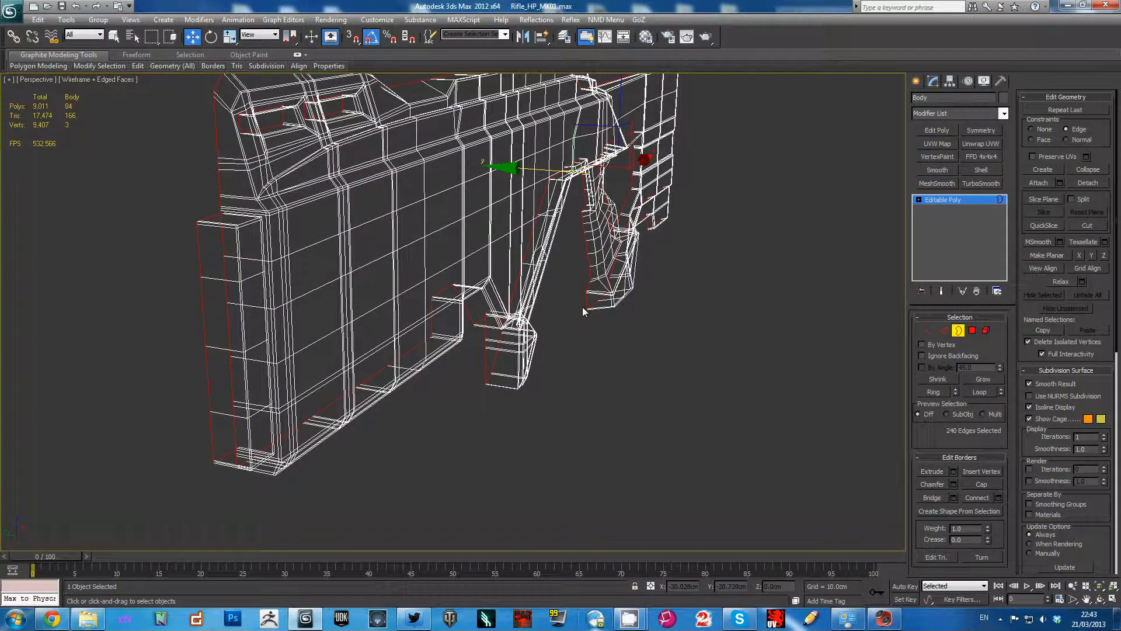
Step: Examine the wireframe body from several angles for open seam edges still missing from the border selection
middle_click_drag(583, 307, 606, 348, "alt")
scroll(604, 335, "up", 4)
scroll(606, 349, "down", 4)
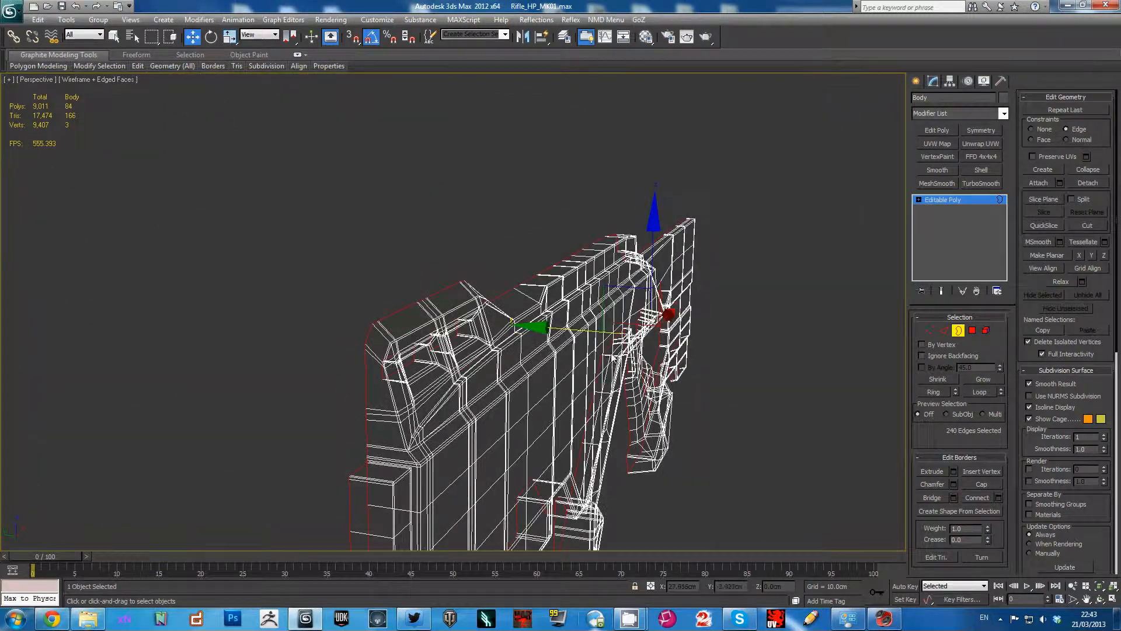
middle_click_drag(614, 386, 580, 362, "alt")
scroll(608, 328, "down", 4)
scroll(619, 375, "up", 4)
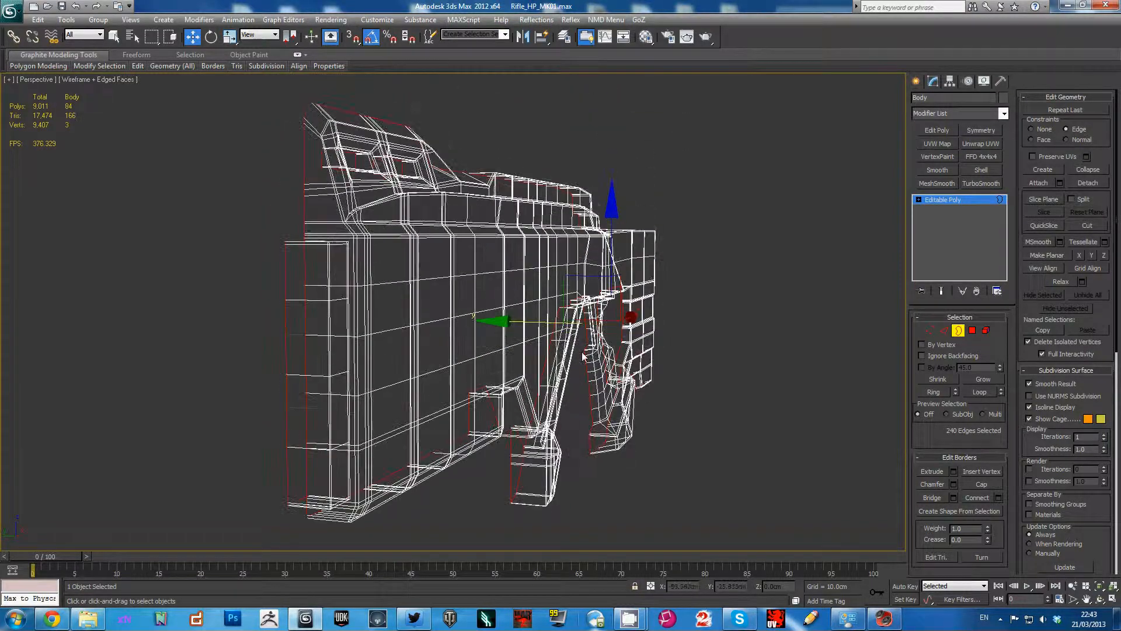
middle_click_drag(608, 302, 525, 323, "alt")
scroll(604, 332, "up", 4)
scroll(602, 326, "down", 4)
scroll(610, 325, "down", 4)
scroll(503, 335, "up", 4)
scroll(513, 423, "up", 4)
scroll(510, 331, "down", 4)
scroll(522, 286, "up", 4)
middle_click_drag(518, 250, 476, 327)
scroll(476, 327, "down", 4)
middle_click_drag(448, 365, 490, 279)
scroll(485, 302, "up", 4)
middle_click_drag(487, 328, 437, 335)
scroll(411, 318, "up", 4)
scroll(363, 307, "up", 4)
scroll(363, 307, "down", 8)
scroll(436, 335, "up", 3)
middle_click_drag(484, 330, 459, 327, "alt")
scroll(458, 324, "up", 6)
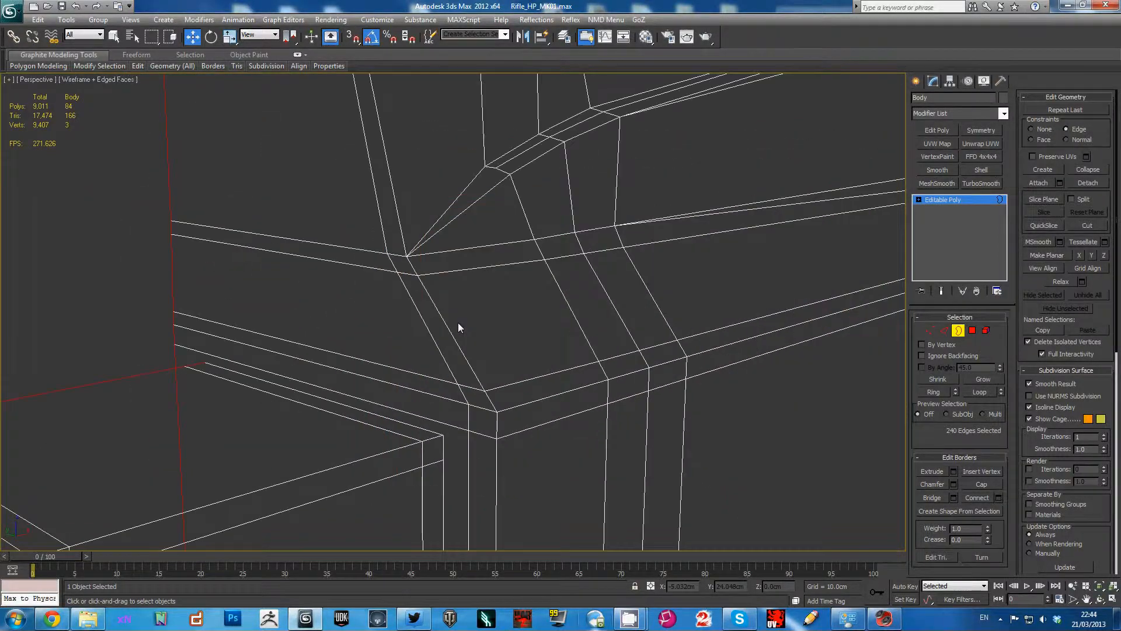
scroll(488, 313, "down", 6)
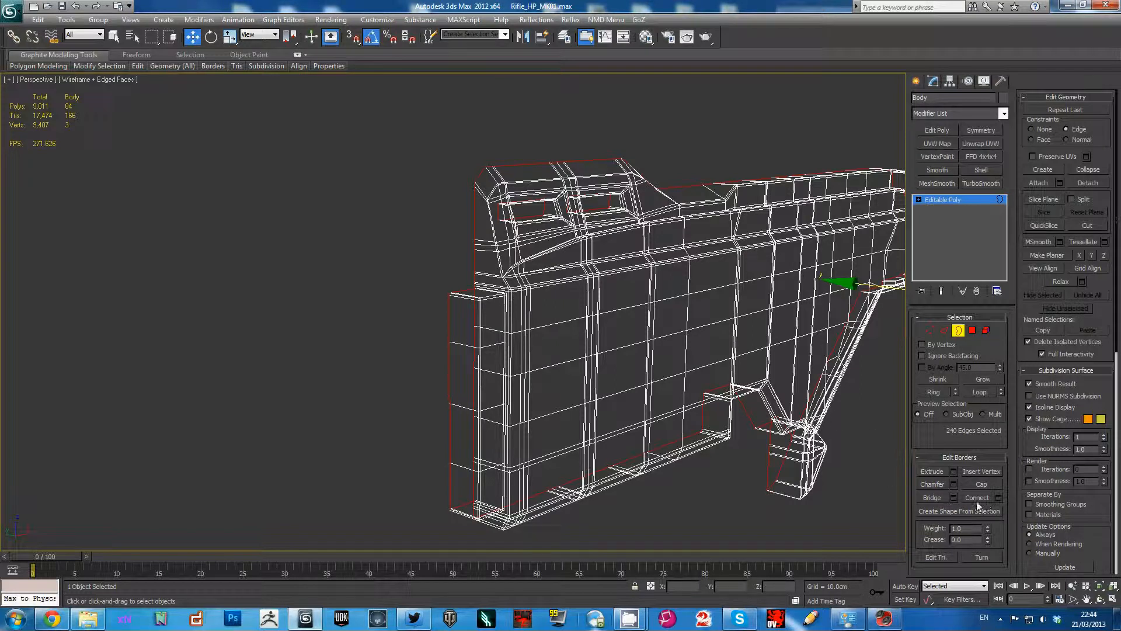
Step: Mirror the half body with a Symmetry modifier on the Z axis and inspect the centre seam in shaded view
middle_click_drag(681, 228, 850, 257, "alt")
left_click(981, 130)
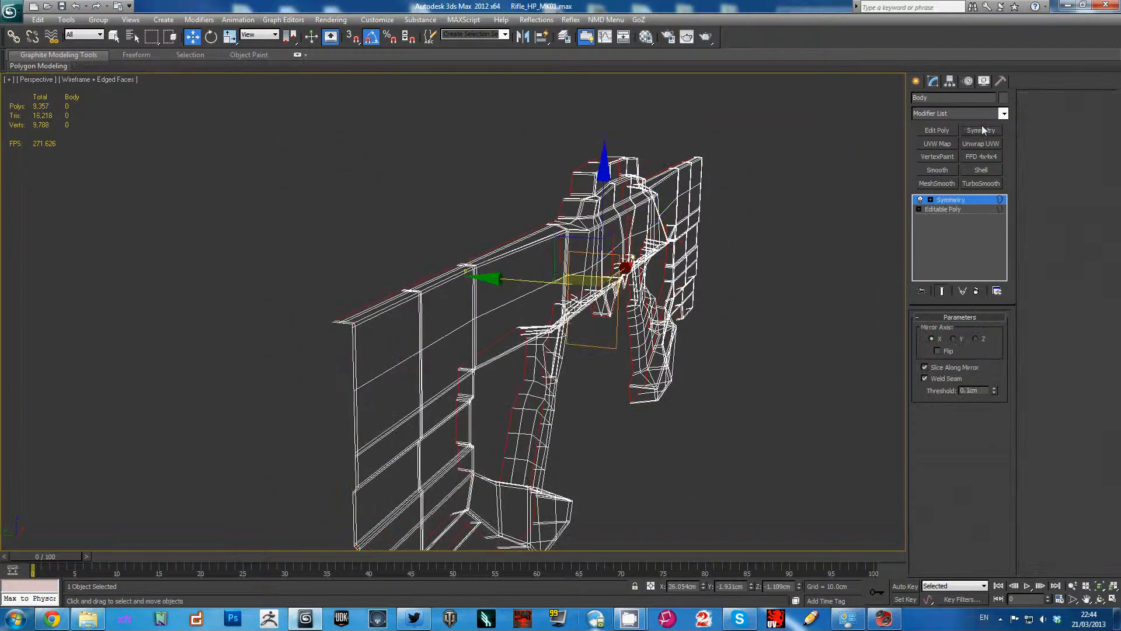
left_click(975, 339)
mouse_move(701, 313)
middle_mouse_down("alt")
mouse_move(744, 294)
mouse_move(671, 312)
mouse_move(658, 362)
middle_mouse_up("alt")
key("F3")
scroll(669, 311, "up", 5)
scroll(658, 362, "down", 5)
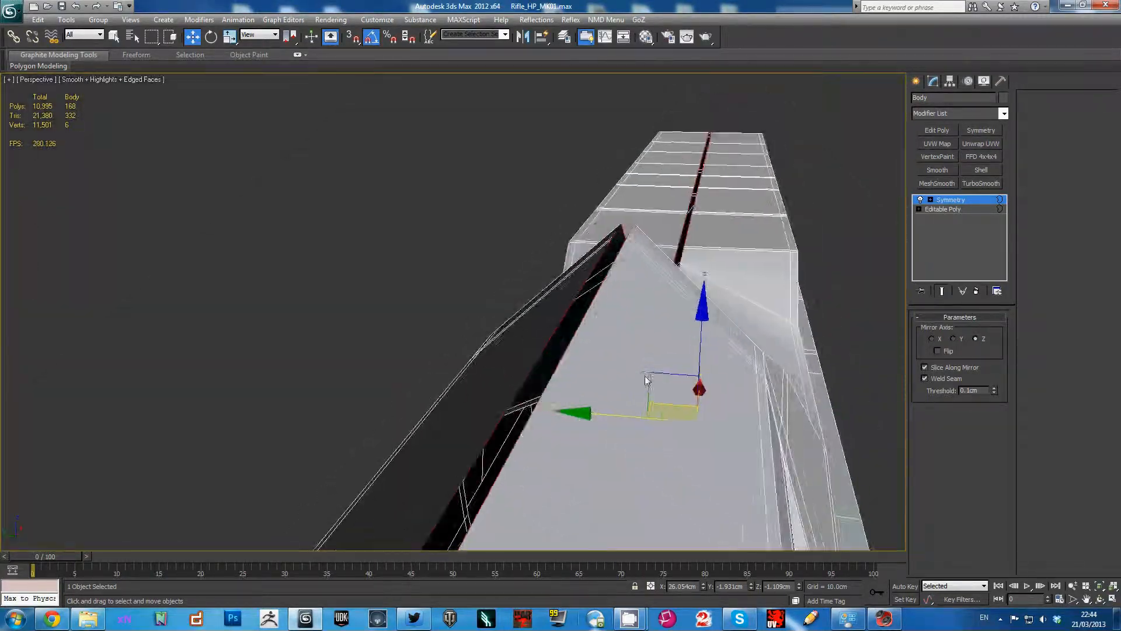
Step: Close the gap along the mirrored body's centre seam and inspect the join from several angles
left_click(954, 203)
left_click_drag(585, 449, 590, 466)
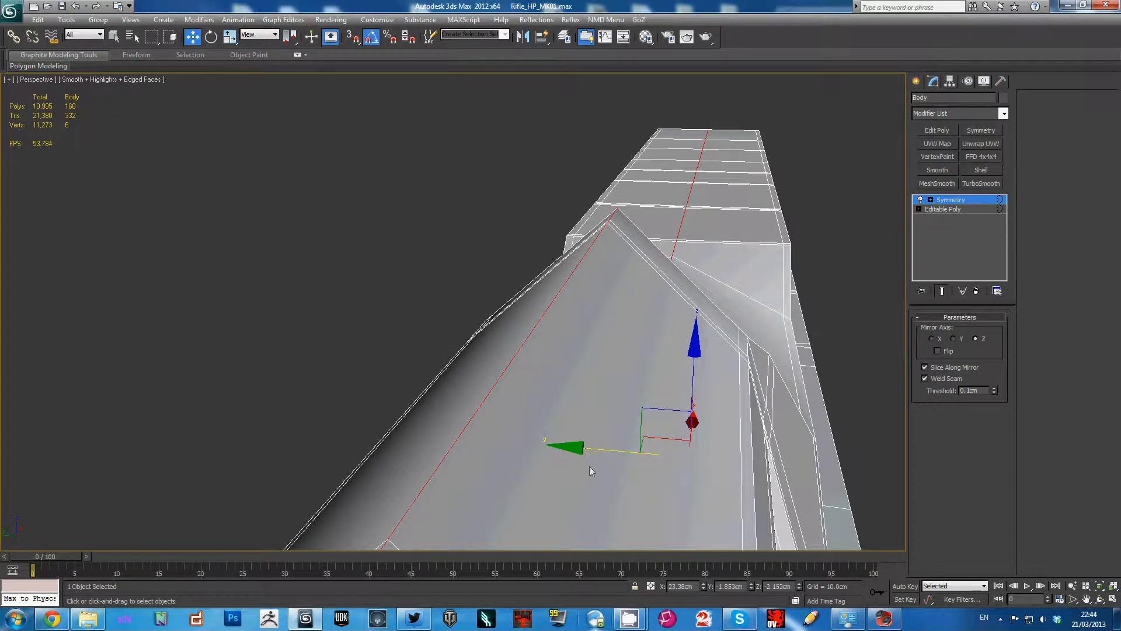
scroll(590, 466, "down", 10)
mouse_move(596, 408)
middle_mouse_down("alt")
mouse_move(572, 446)
mouse_move(431, 433)
mouse_move(609, 457)
mouse_move(633, 391)
mouse_move(584, 403)
middle_mouse_up("alt")
scroll(584, 403, "up", 8)
middle_click_drag(621, 317, 573, 349, "alt")
scroll(552, 362, "up", 8)
scroll(535, 312, "down", 8)
middle_click_drag(535, 312, 453, 343, "alt")
scroll(470, 380, "up", 8)
scroll(547, 310, "up", 4)
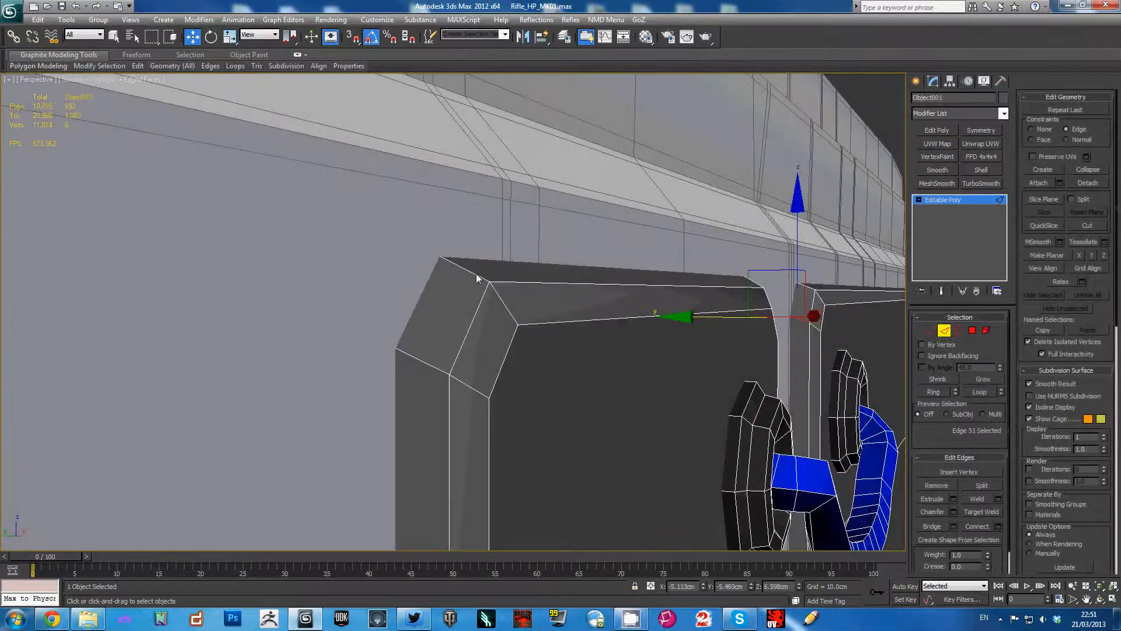
Step: Select the full ring of edges crossing the side walls of the raised panels on both sides of the rifle
left_click(476, 273)
double_click(477, 274)
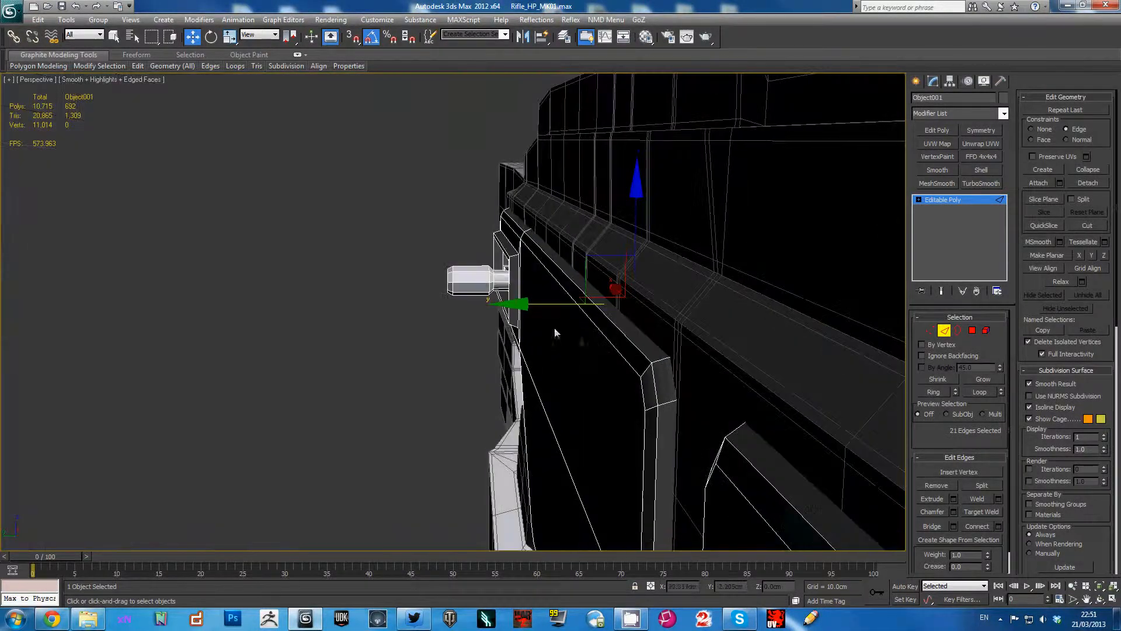
left_click(525, 258, "ctrl")
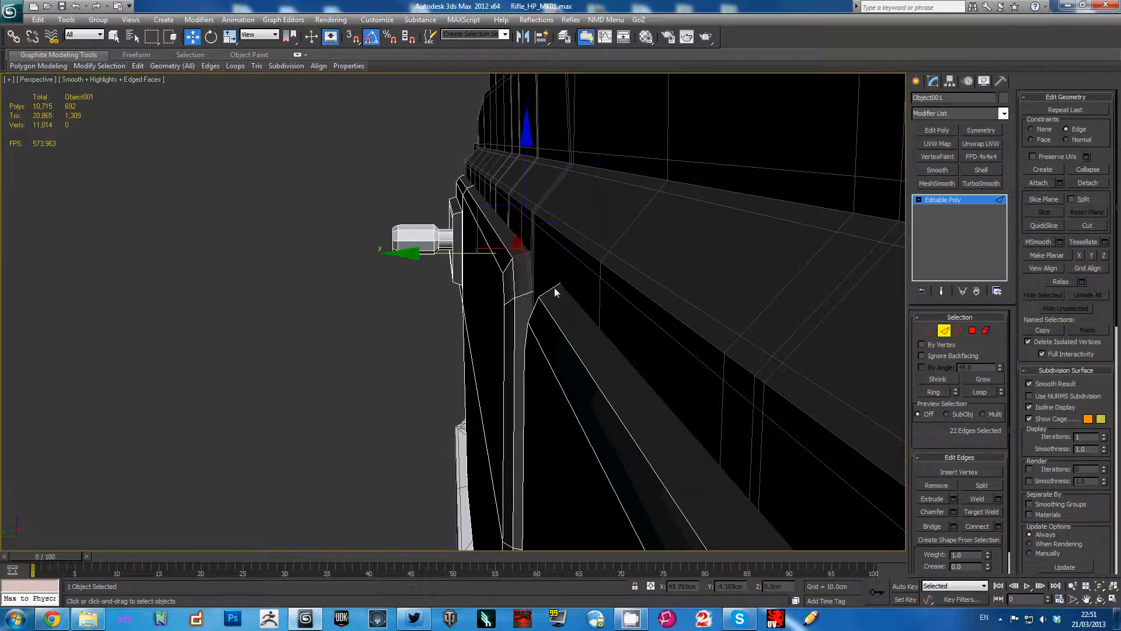
key("alt+r")
key("z")
middle_click_drag(554, 286, 660, 270)
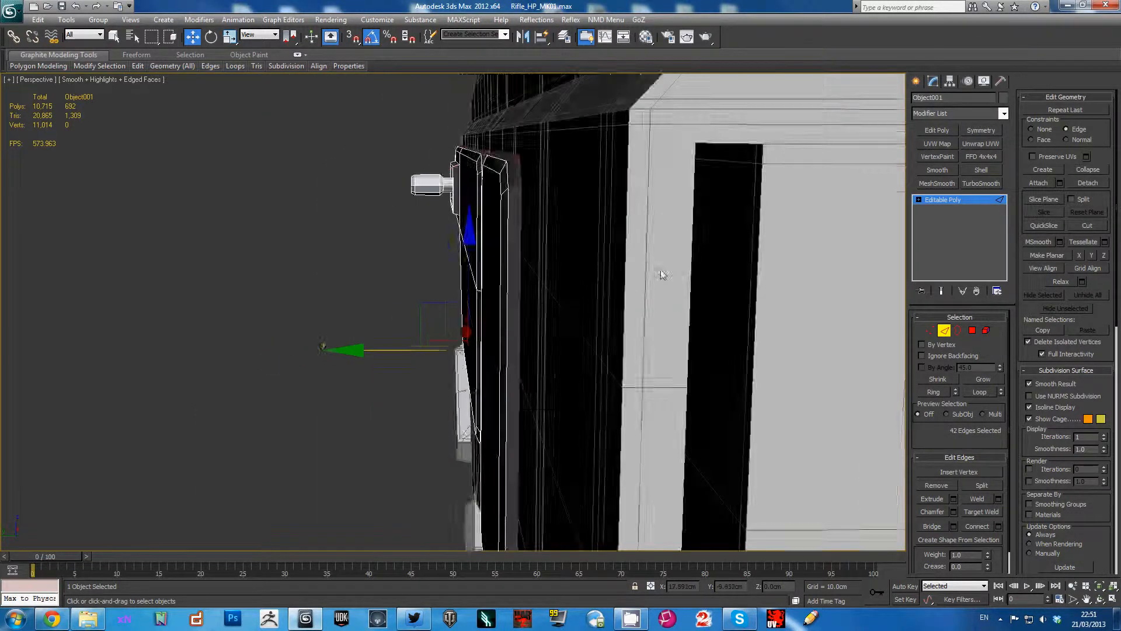
scroll(671, 212, "up", 2)
middle_click_drag(671, 216, 658, 308)
Step: Try a single connecting edge loop around the panels' side walls with a slide of -77
left_click(998, 526)
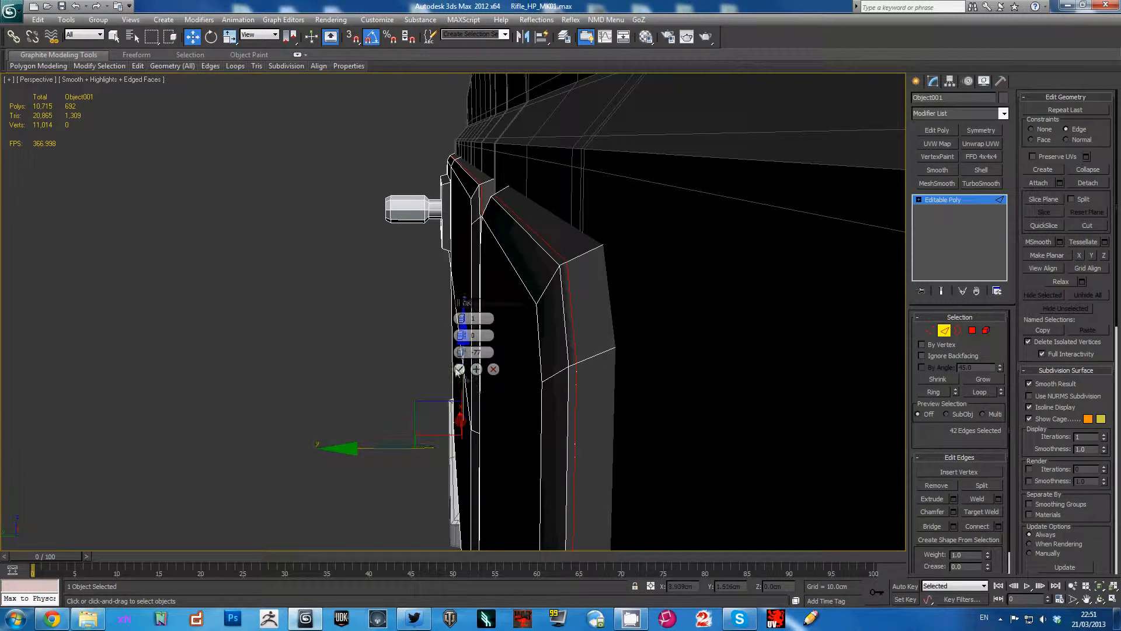
left_click(459, 370)
left_click(545, 299)
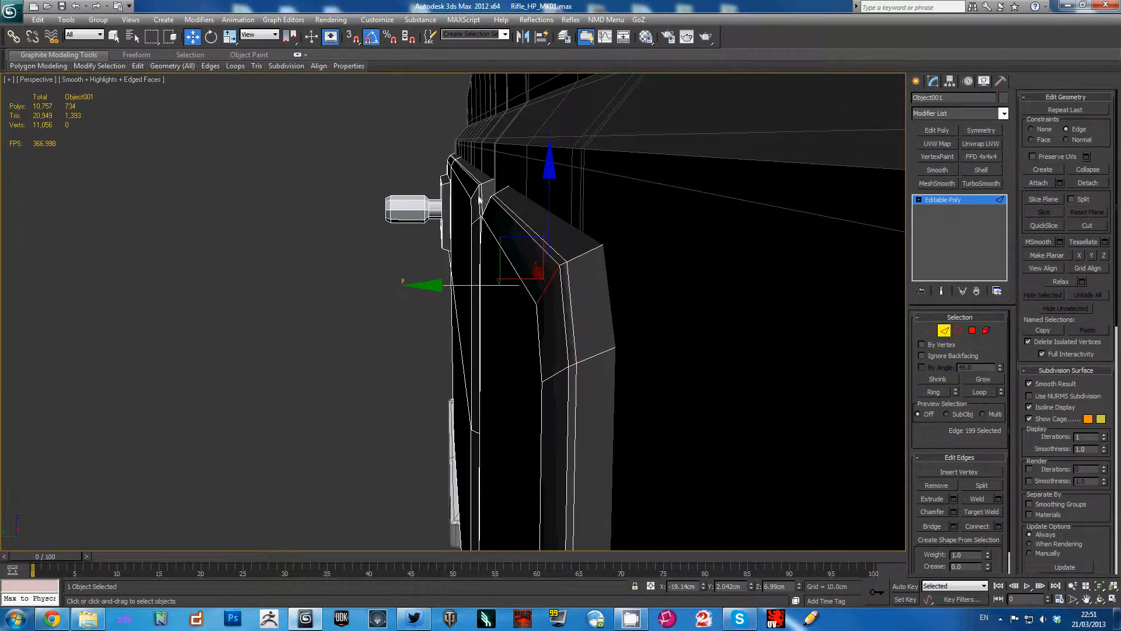
middle_click_drag(475, 193, 431, 210, "alt")
left_click(430, 208, "ctrl")
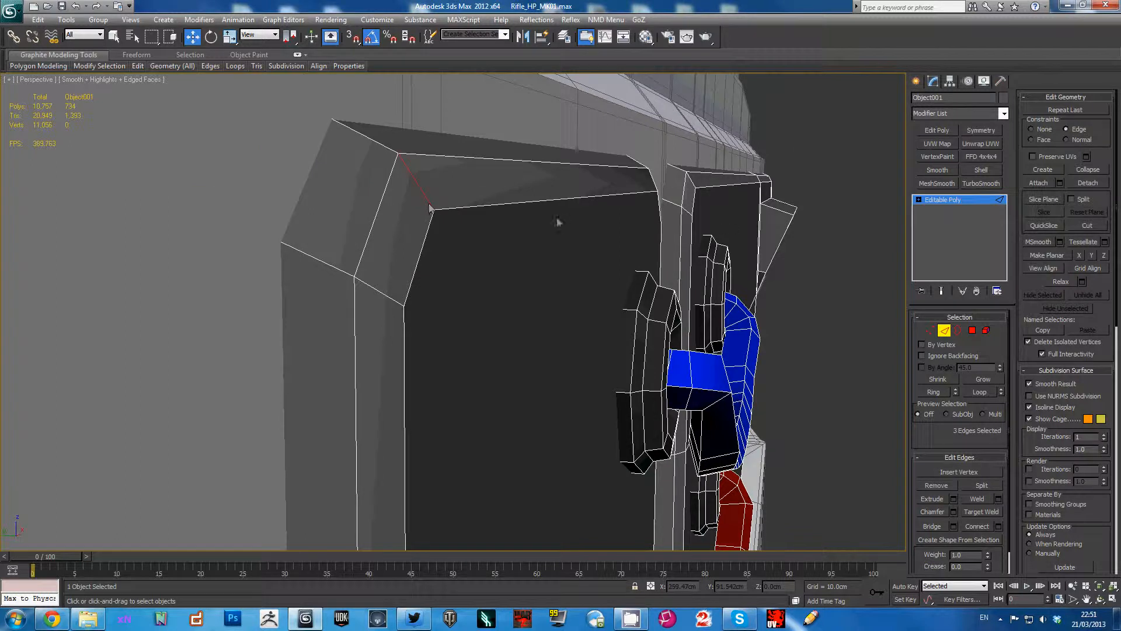
left_click(694, 184, "alt")
middle_click_drag(494, 288, 607, 296, "alt")
key("ctrl+z")
key("ctrl+z")
key("ctrl+z")
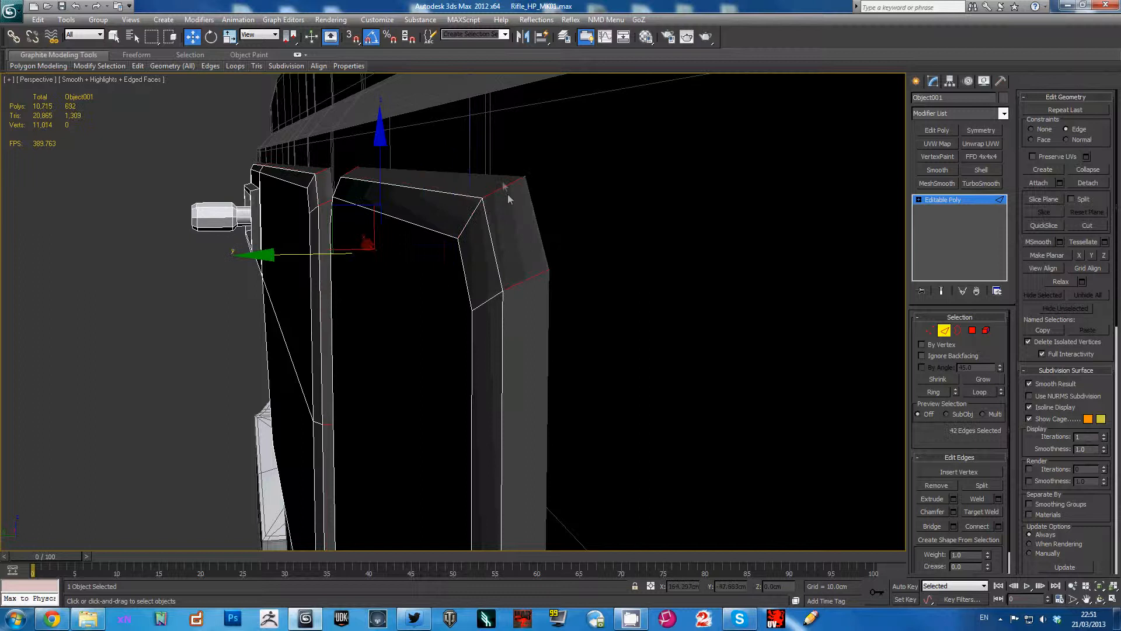
Step: Connect the panels' side-wall edges with 2 segments, a pinch of 75 and a slide of 0
left_click(999, 526)
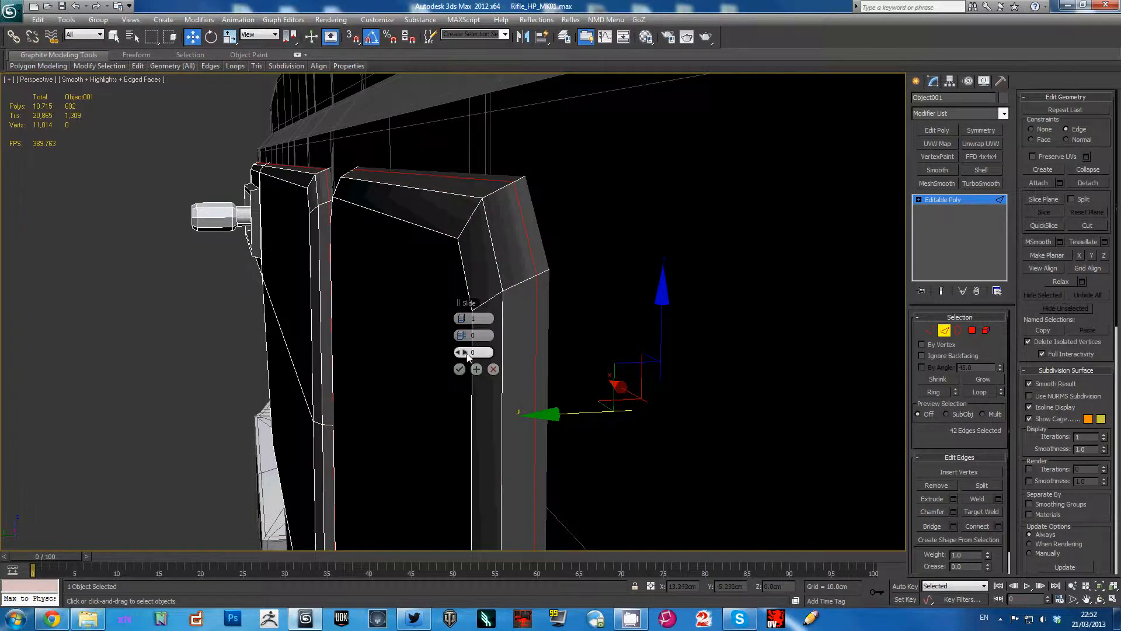
left_click(465, 319)
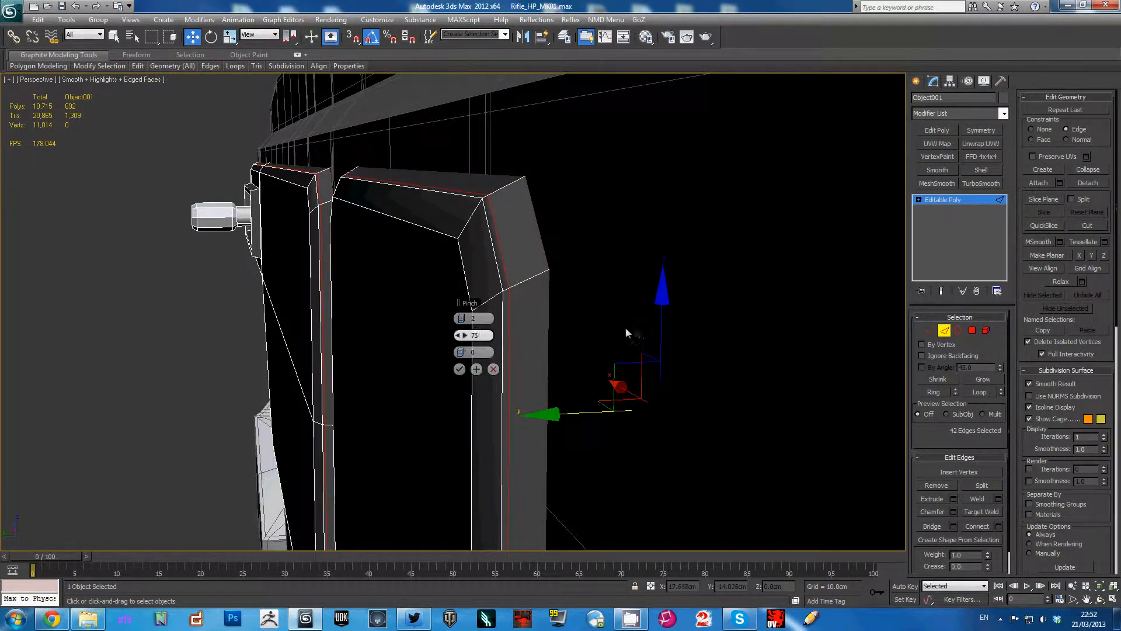
left_click(461, 368)
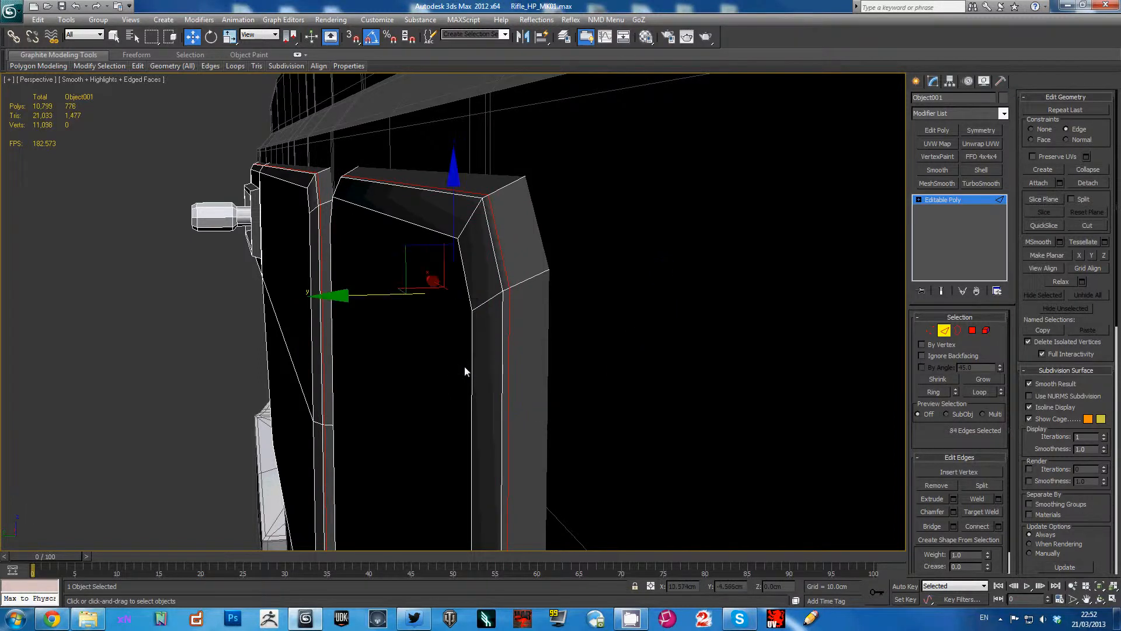
left_click(305, 185, "ctrl")
left_click(472, 221, "ctrl")
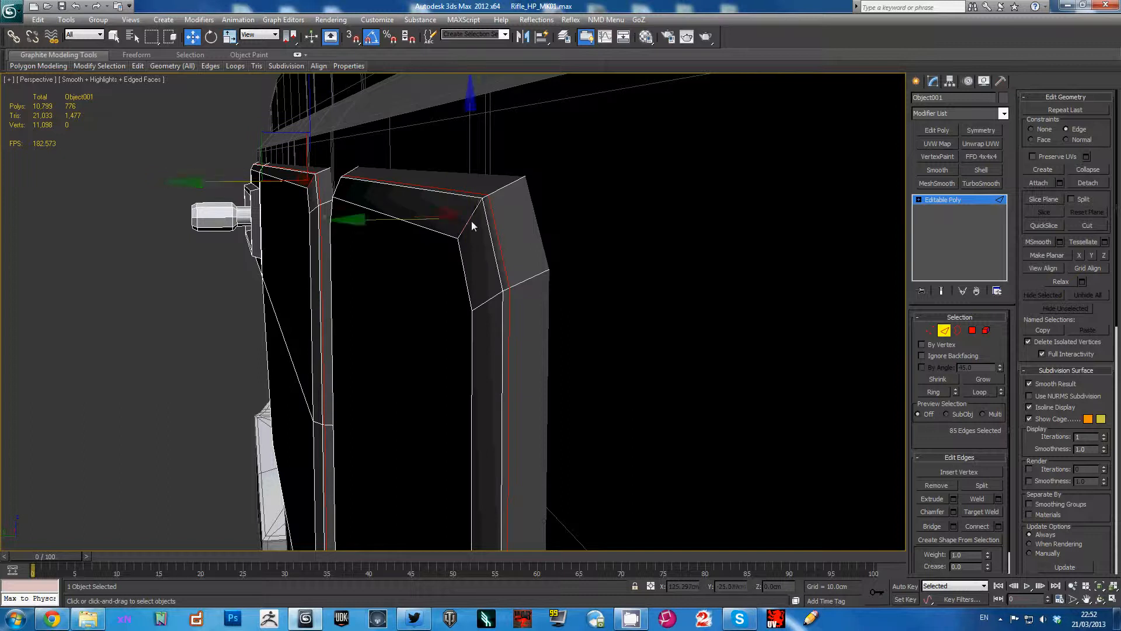
key("alt+l")
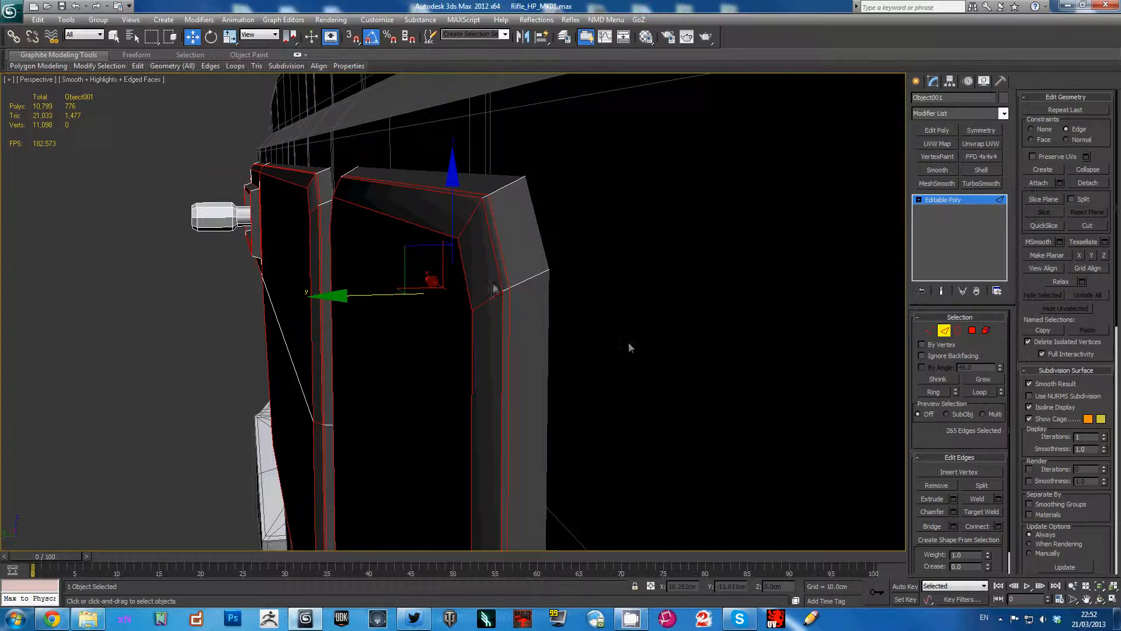
key("ctrl+z")
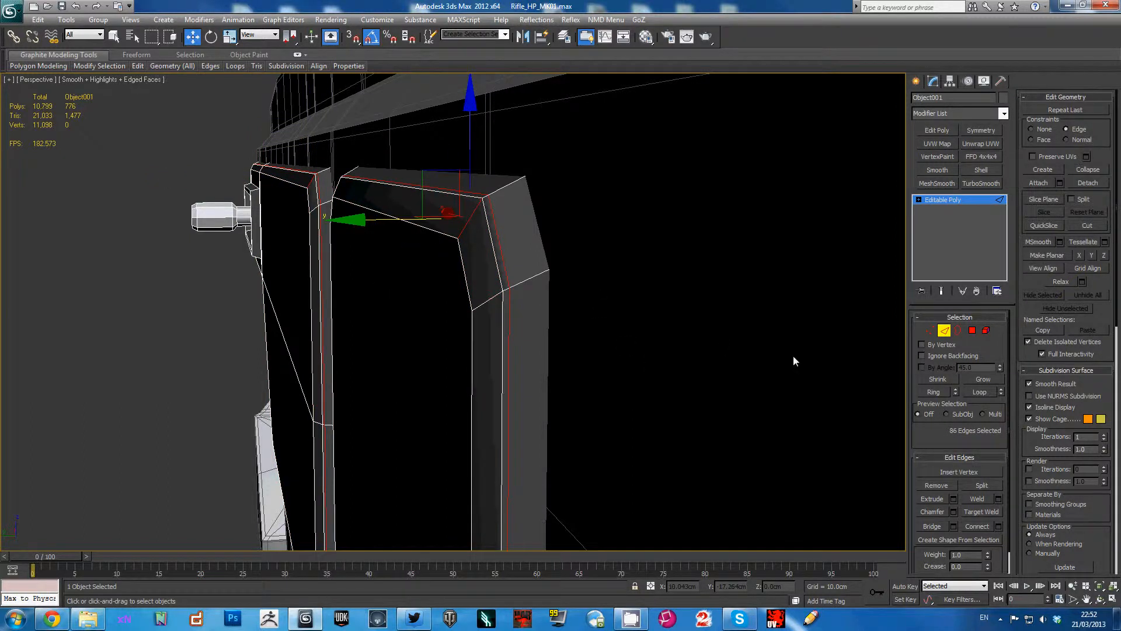
key("ctrl+y")
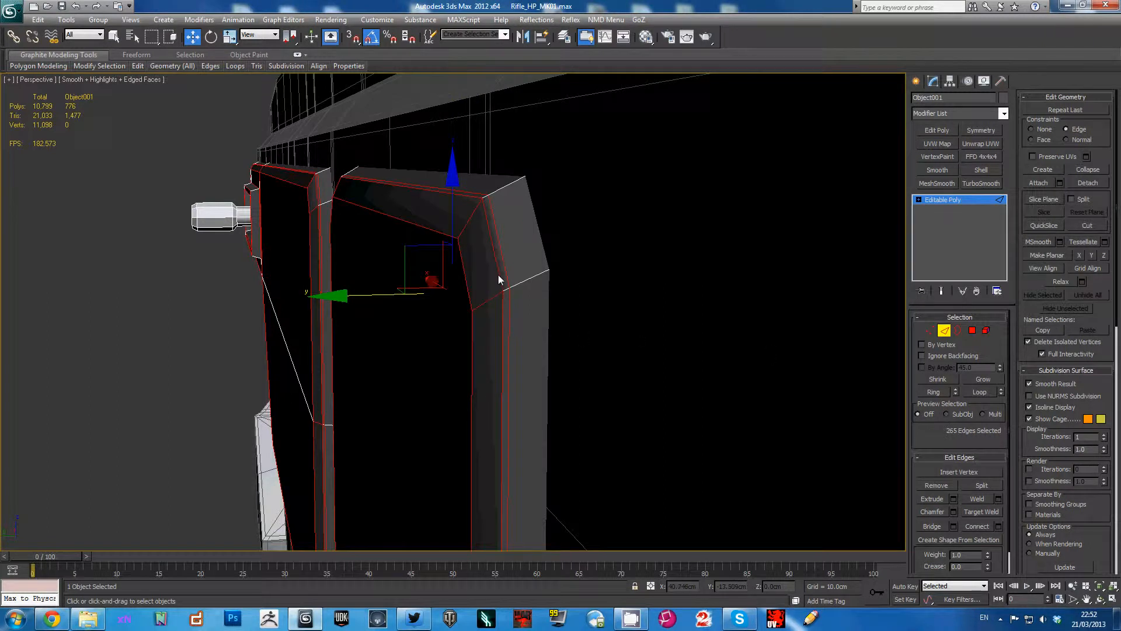
Step: Select the ring of short edges crossing the panels' front bevel and connect it with 2 segments and a pinch of 64
left_click(463, 227)
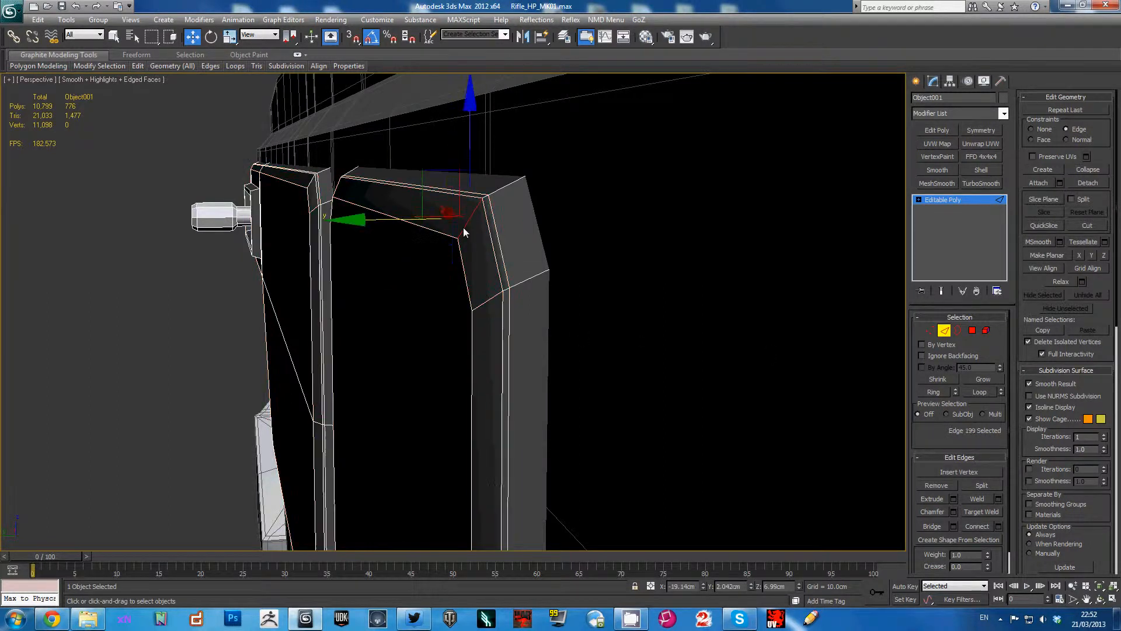
left_click(313, 186, "ctrl")
key("x")
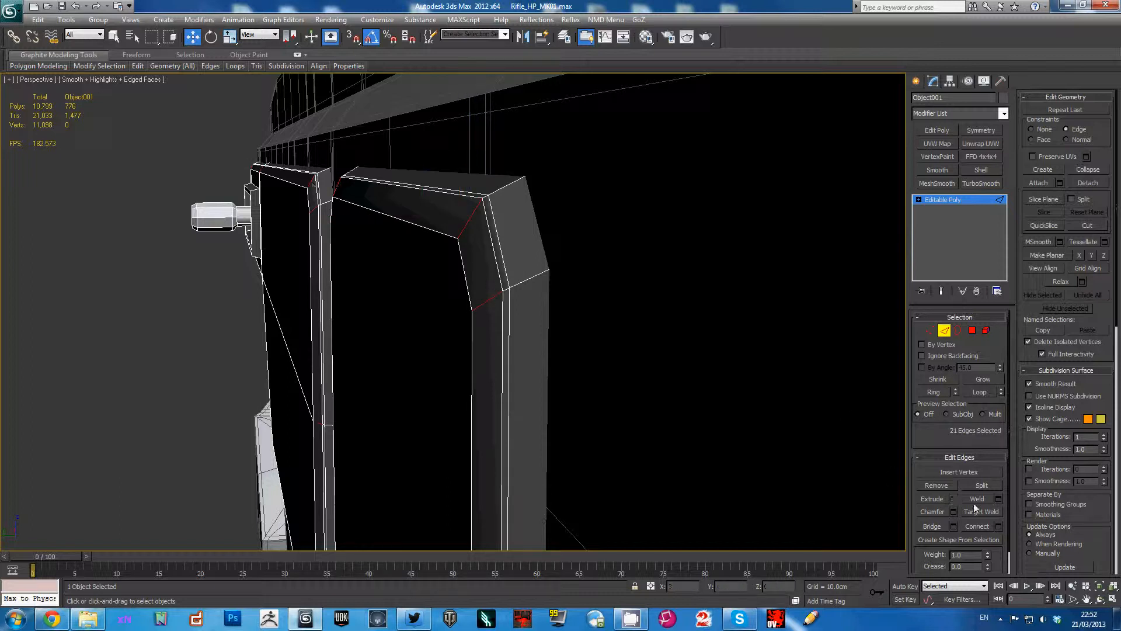
left_click(1000, 527)
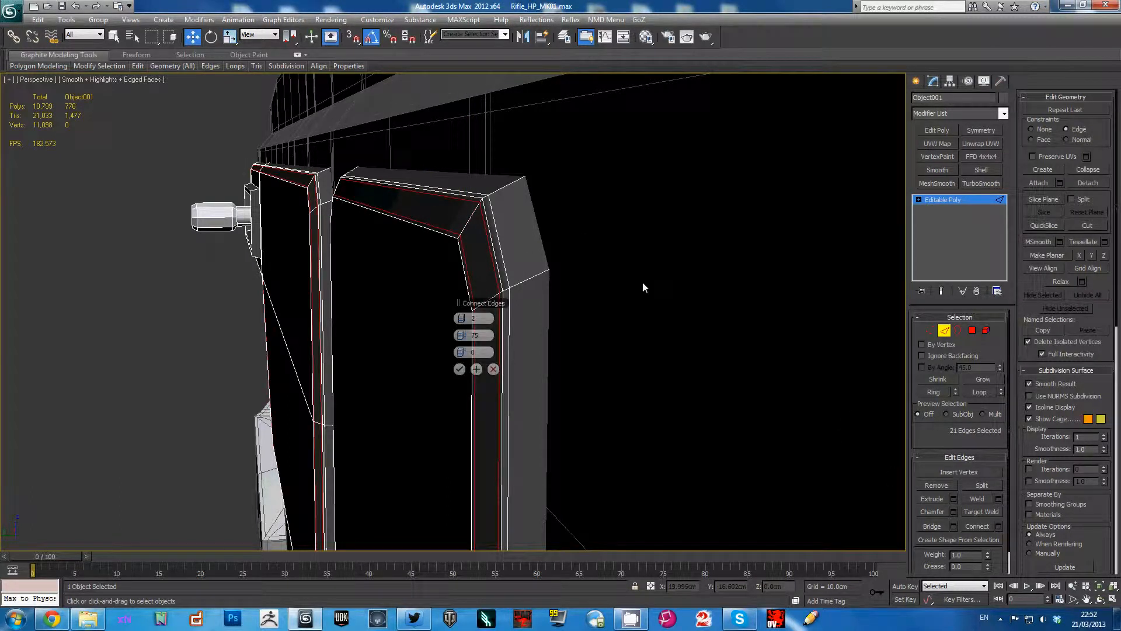
left_click_drag(443, 334, 443, 336)
left_click(461, 369)
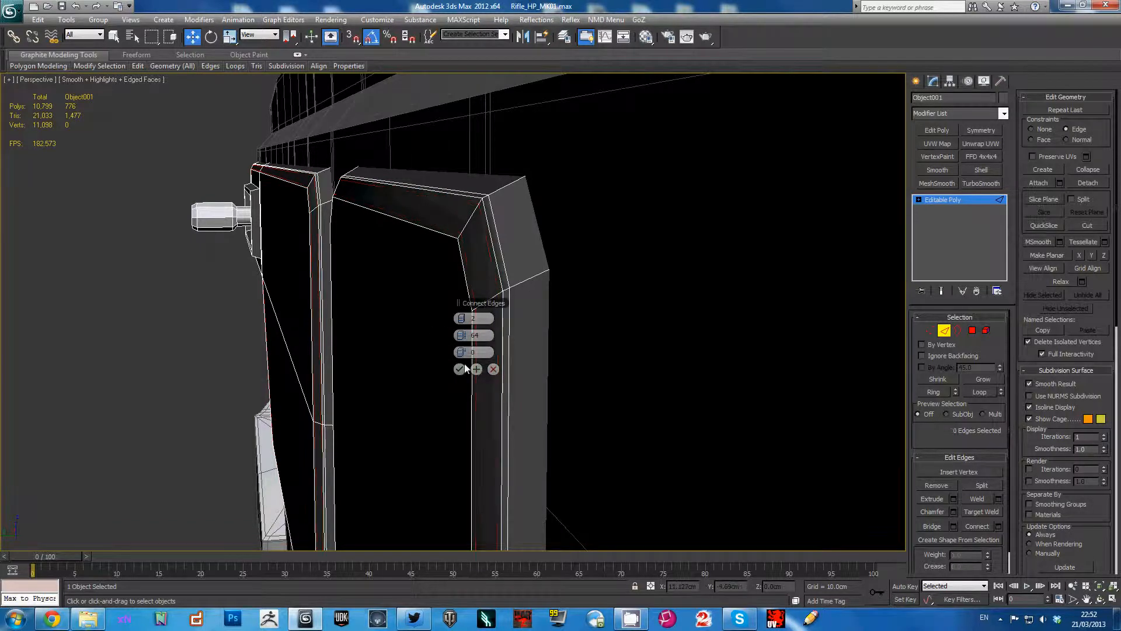
left_click(466, 228)
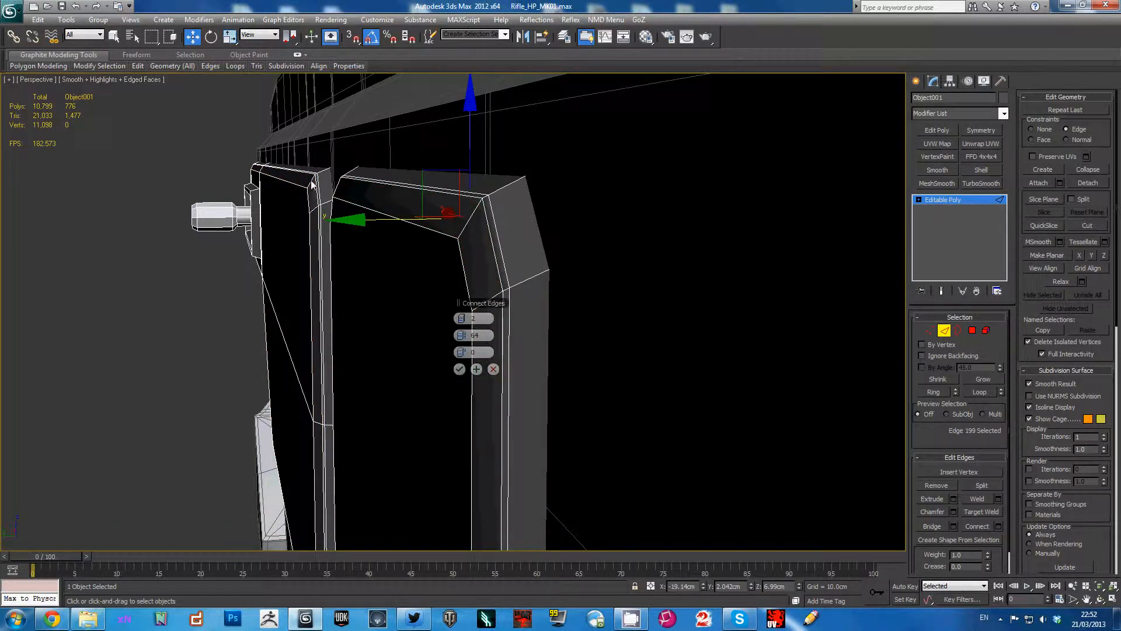
left_click(310, 181, "shift")
left_click(460, 369)
left_click(469, 227)
left_click(311, 185, "shift")
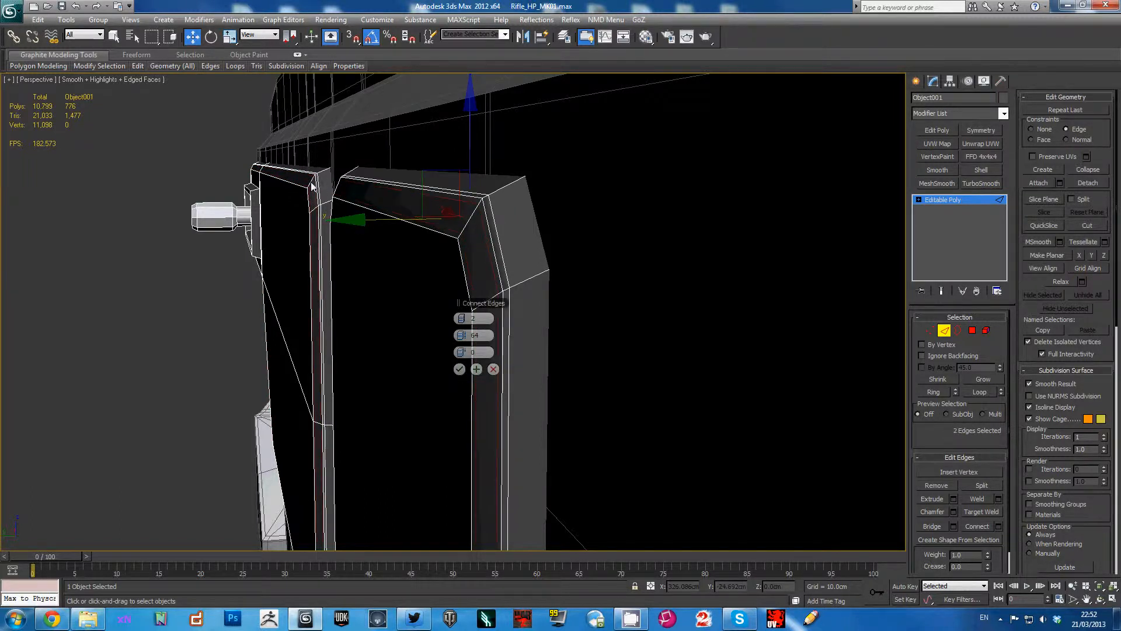
left_click(459, 369)
Step: Connect the matching front-bevel edge ring on the opposite side's panels using the same connect settings
middle_click_drag(582, 333, 556, 266, "alt")
left_click(533, 167)
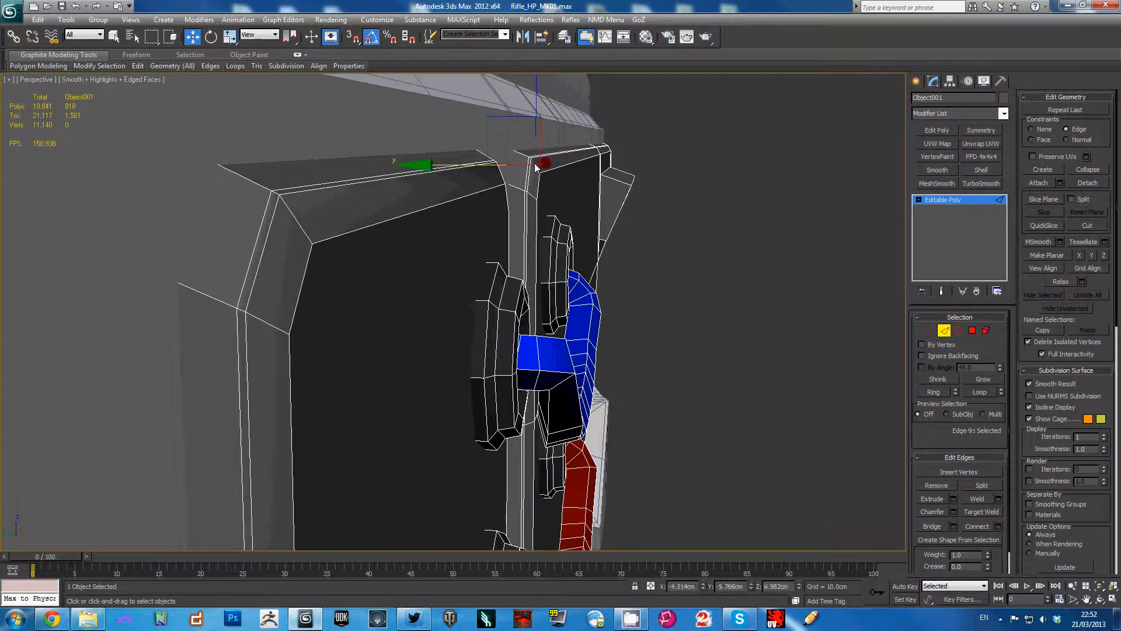
left_click(293, 214)
double_click(290, 212)
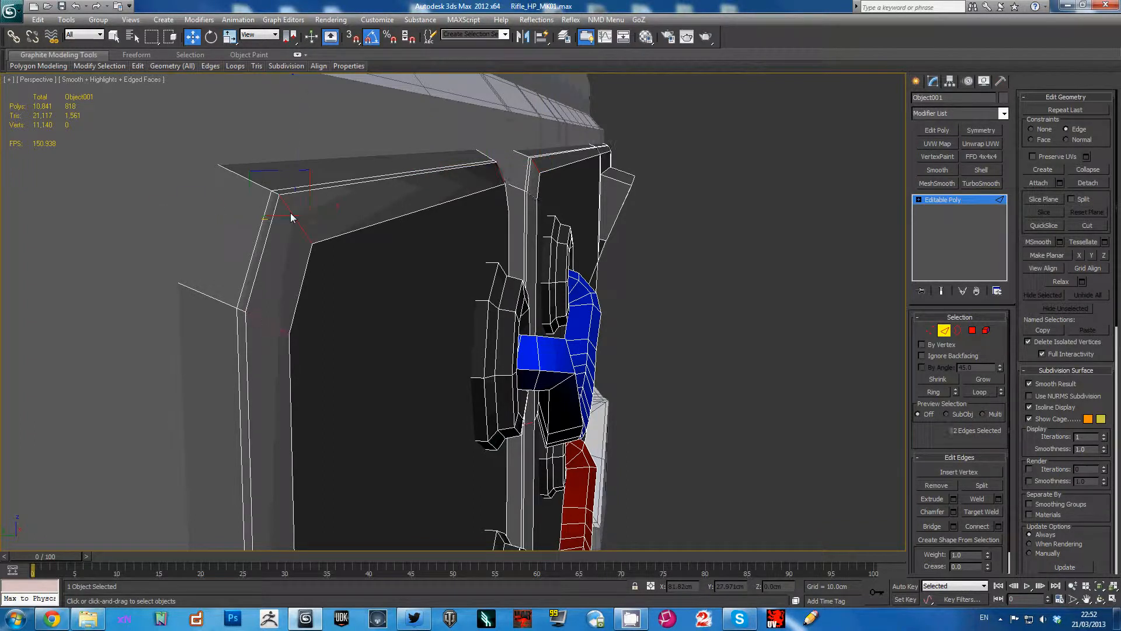
left_click(983, 527)
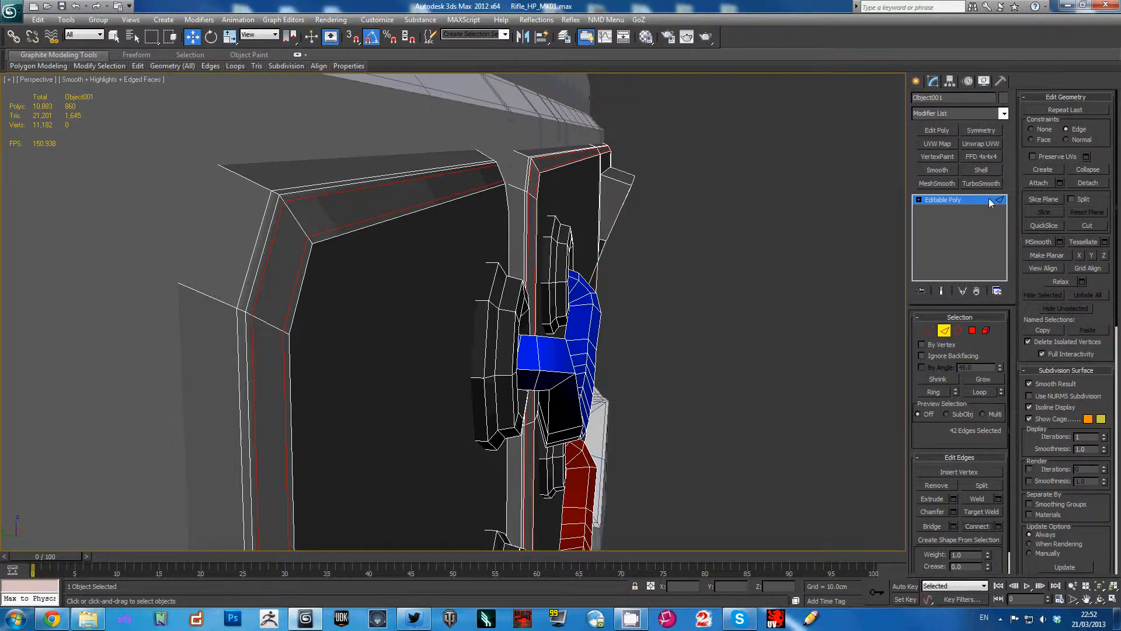
Step: Preview the panels' smoothing with a TurboSmooth modifier, remove it and view the panels from the side
left_click(958, 200)
left_click(986, 184)
right_click(981, 202)
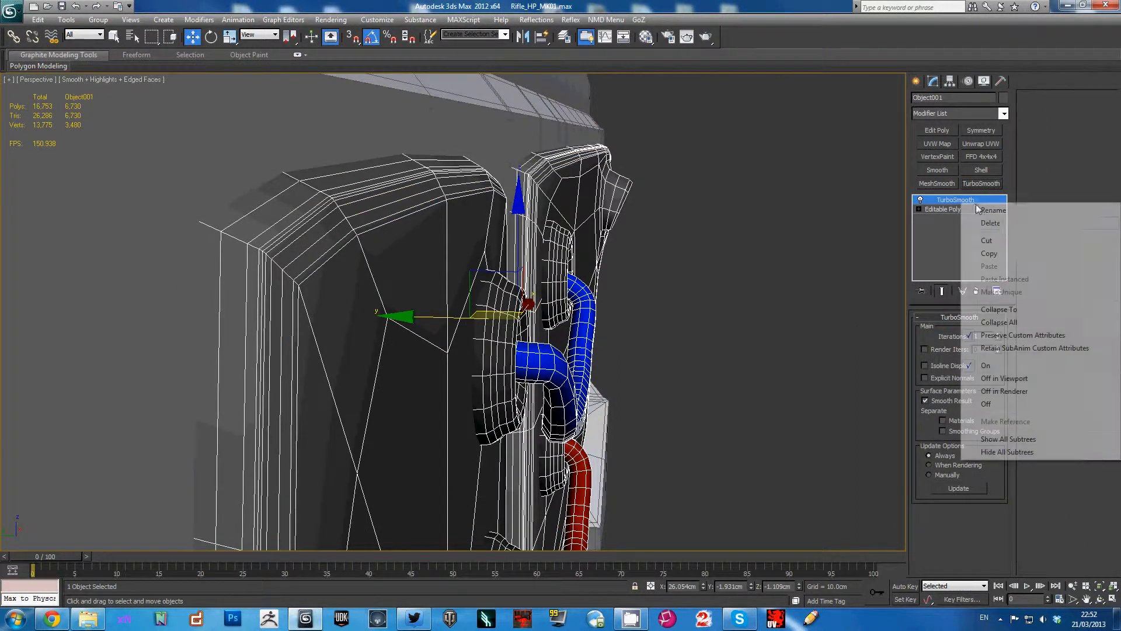
left_click(993, 221)
left_click(332, 239)
middle_click_drag(332, 239, 531, 365, "alt")
scroll(506, 339, "down", 6)
scroll(516, 324, "up", 2)
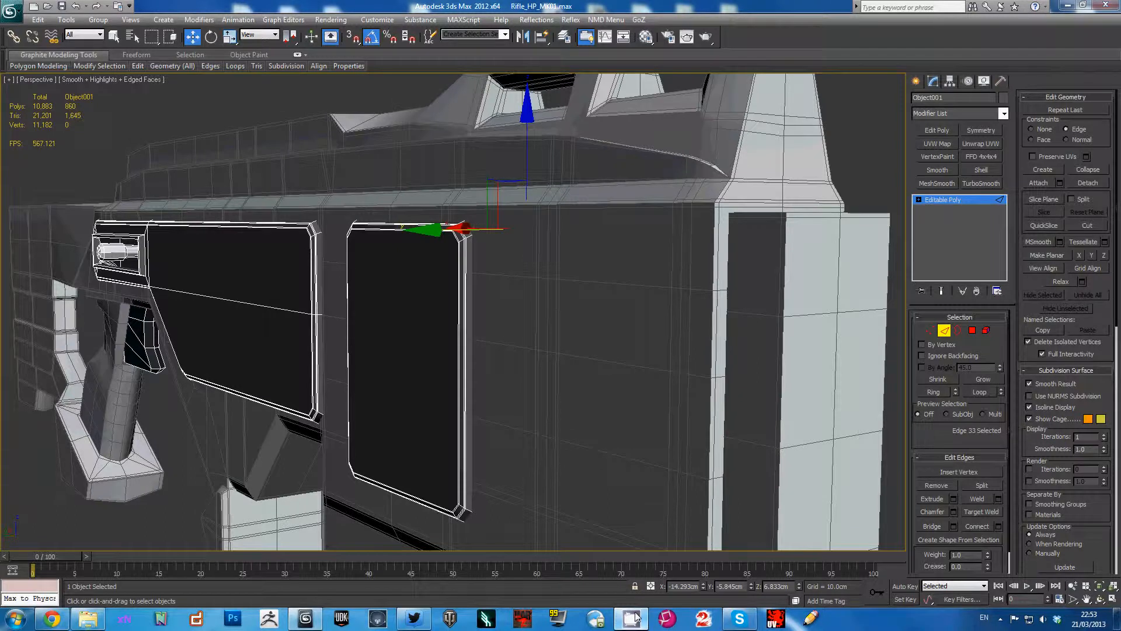
Step: Select all the horizontal edges along the top and bottom of the rectangular panels, working in wireframe
left_click(1001, 619)
middle_click_drag(605, 293, 500, 317)
scroll(628, 339, "up", 4)
left_click(529, 265)
mouse_move(527, 375)
middle_mouse_down("alt")
mouse_move(582, 334)
mouse_move(587, 387)
mouse_move(569, 352)
mouse_move(519, 325)
middle_mouse_up("alt")
scroll(582, 335, "down", 4)
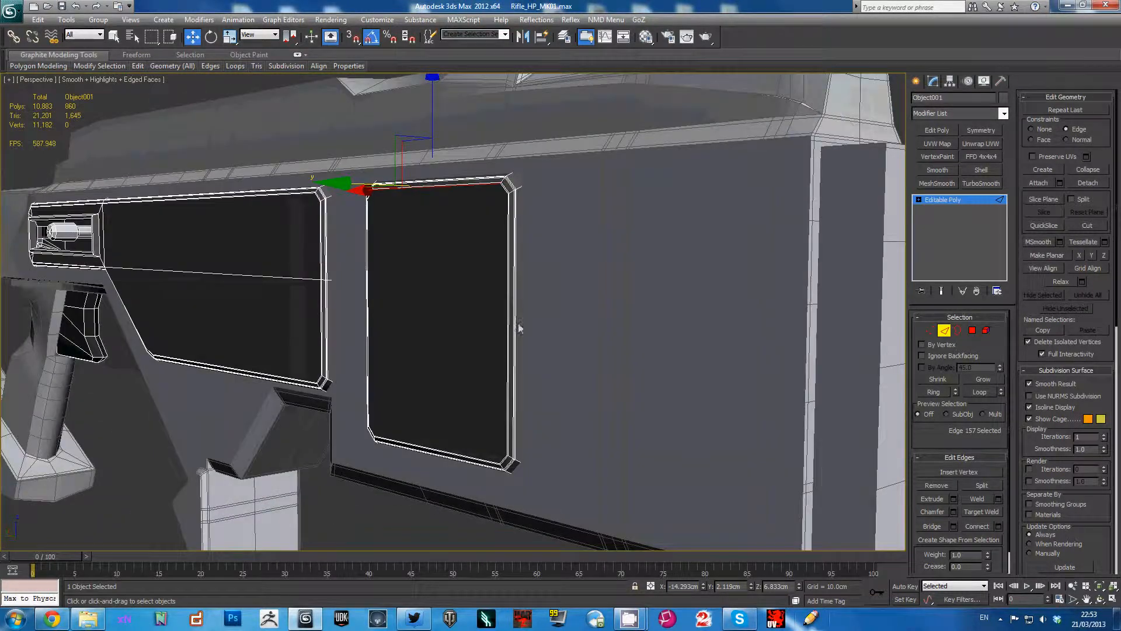
key("alt+r")
mouse_move(522, 373)
middle_mouse_down("alt")
mouse_move(528, 406)
mouse_move(518, 284)
mouse_move(534, 279)
mouse_move(518, 155)
middle_mouse_up("alt")
key("F3")
key("F3")
key("F3")
left_click_drag(519, 145, 518, 494)
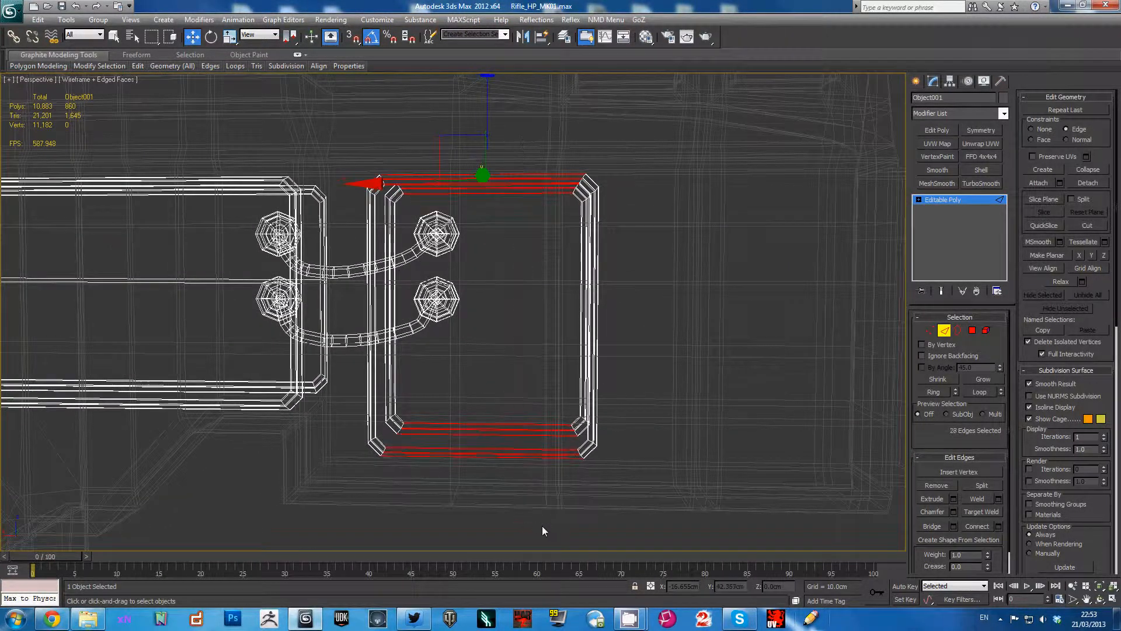
Step: Connect the rectangular panels' horizontal edges with 2 segments and a pinch of 98 to support the corners
left_click(999, 526)
scroll(582, 362, "up", 6)
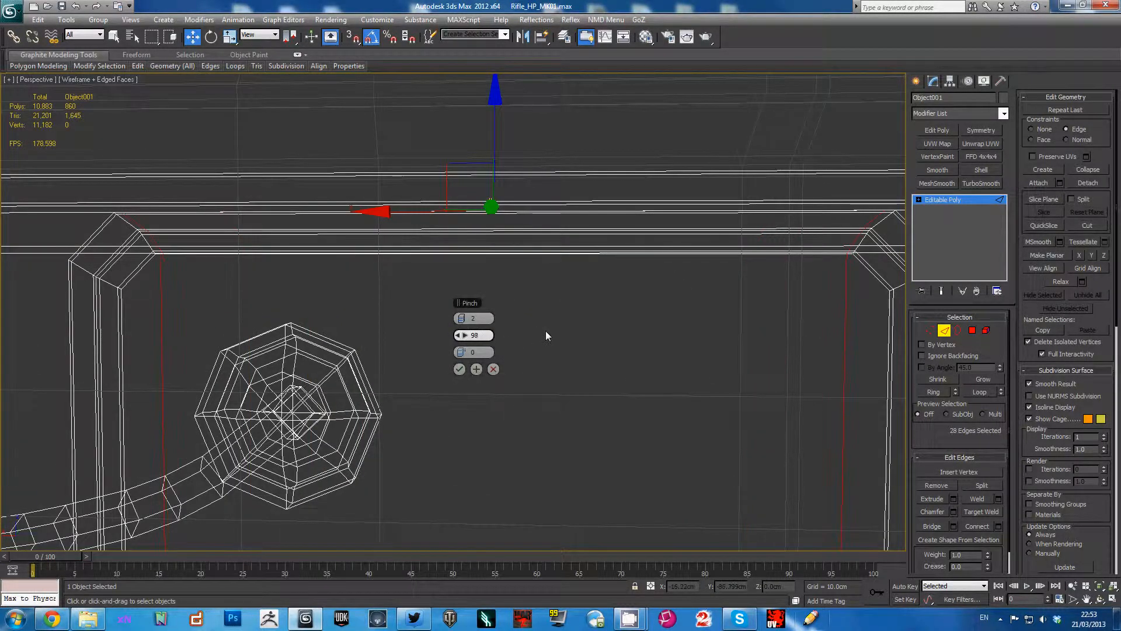
scroll(544, 333, "down", 4)
key("F3")
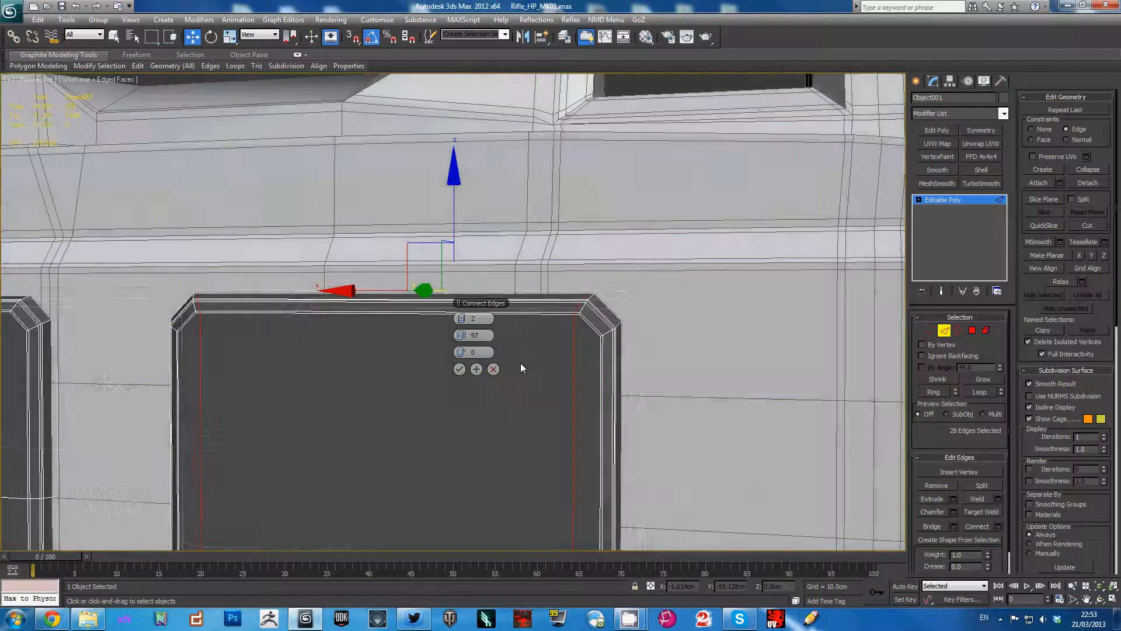
middle_click_drag(520, 363, 527, 367, "alt")
left_click(459, 370)
Step: Select all the vertical edges along both sides of the rectangular panels, working in wireframe
middle_click_drag(462, 451, 512, 334)
scroll(513, 333, "down", 4)
key("F3")
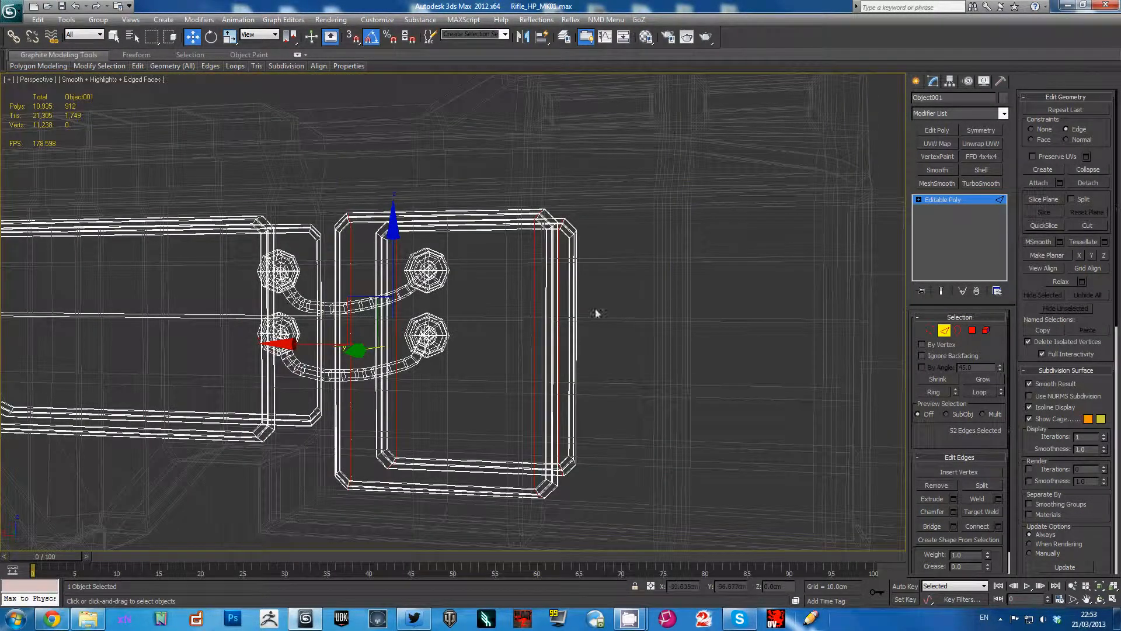
left_click_drag(615, 259, 508, 310)
middle_click_drag(508, 310, 466, 430, "alt")
left_click_drag(404, 418, 309, 435, "ctrl")
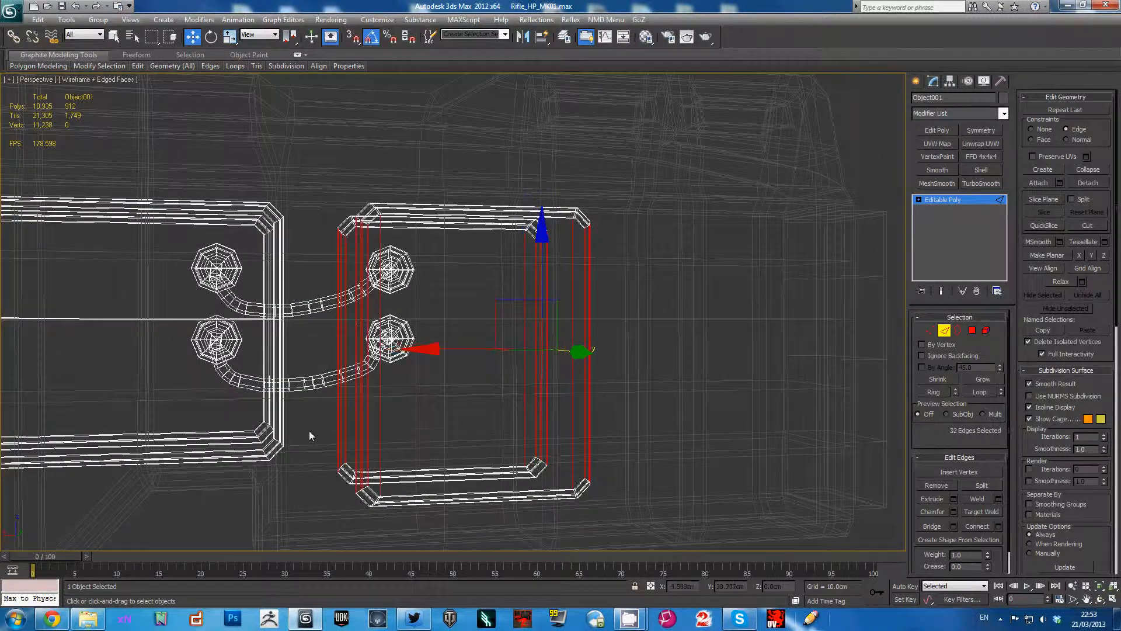
Step: Connect the rectangular panels' vertical edges with 2 segments and a pinch of 98 to support the corners
left_click(999, 526)
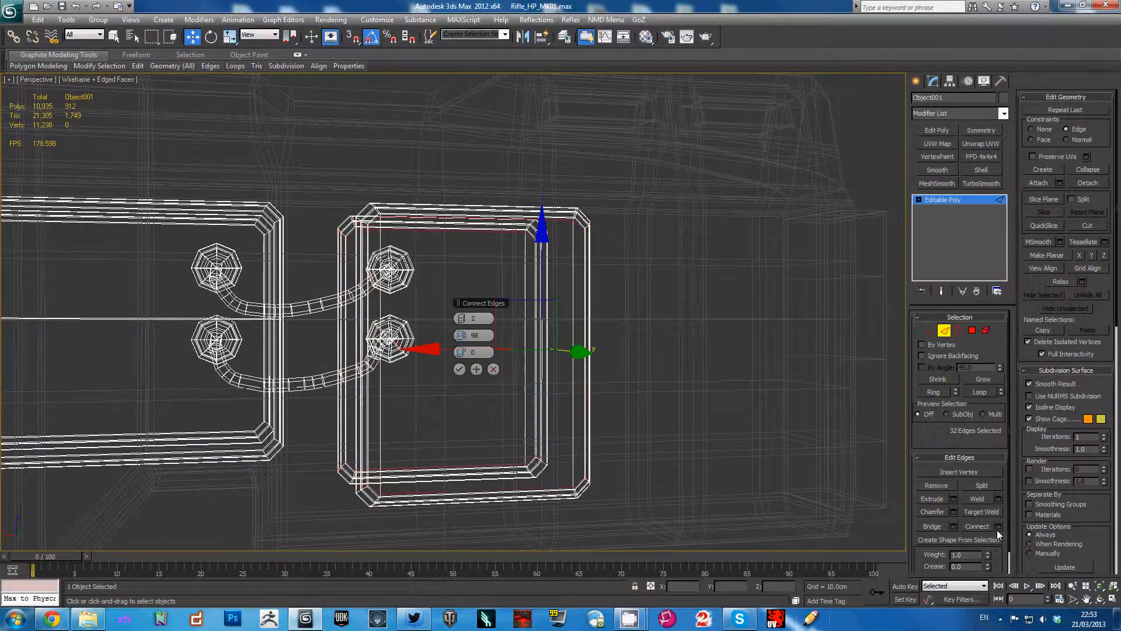
scroll(650, 424, "up", 5)
scroll(645, 387, "up", 3)
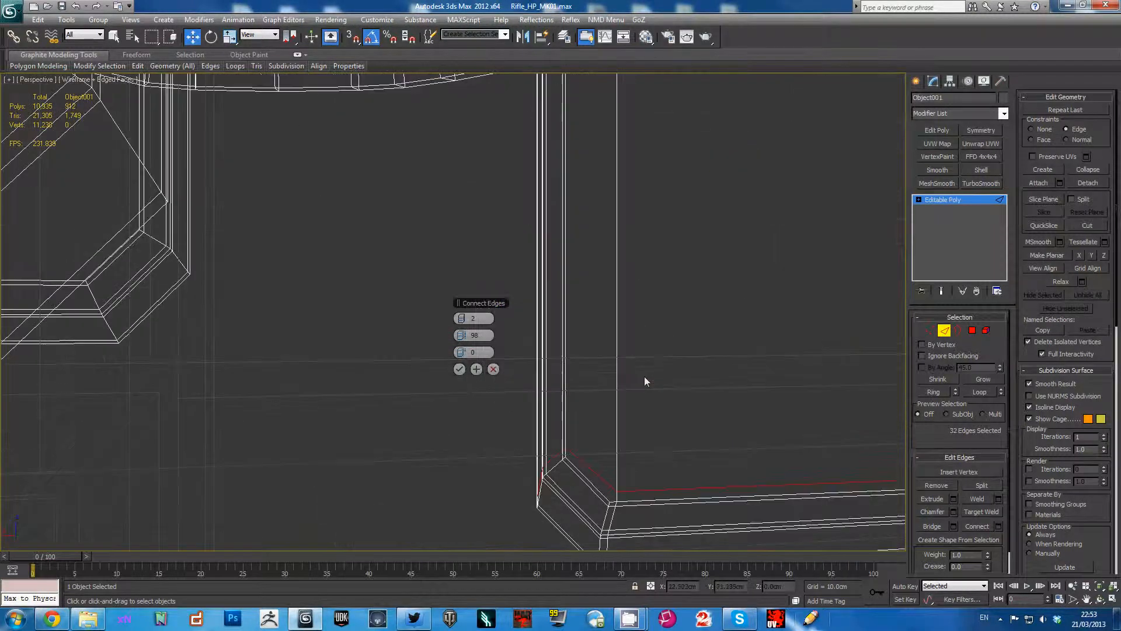
left_click_drag(461, 337, 460, 339)
left_click(459, 369)
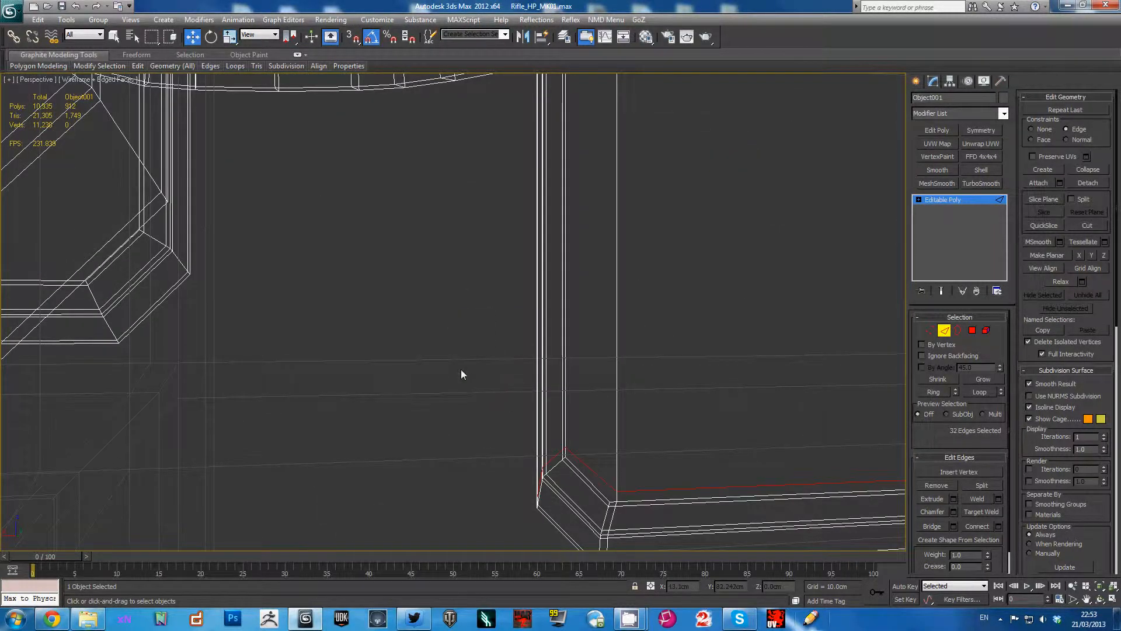
Step: Apply a TurboSmooth modifier with 2 iterations to the panels and show them shaded
scroll(608, 358, "down", 4)
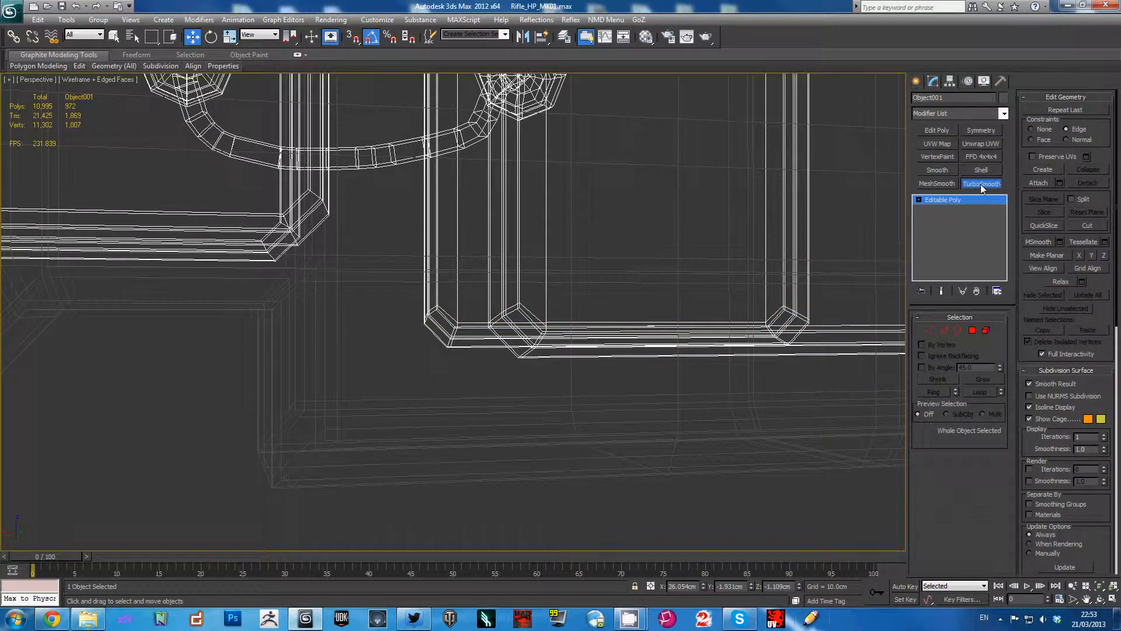
left_click(980, 184)
key("F3")
scroll(690, 214, "up", 5)
scroll(685, 251, "down", 5)
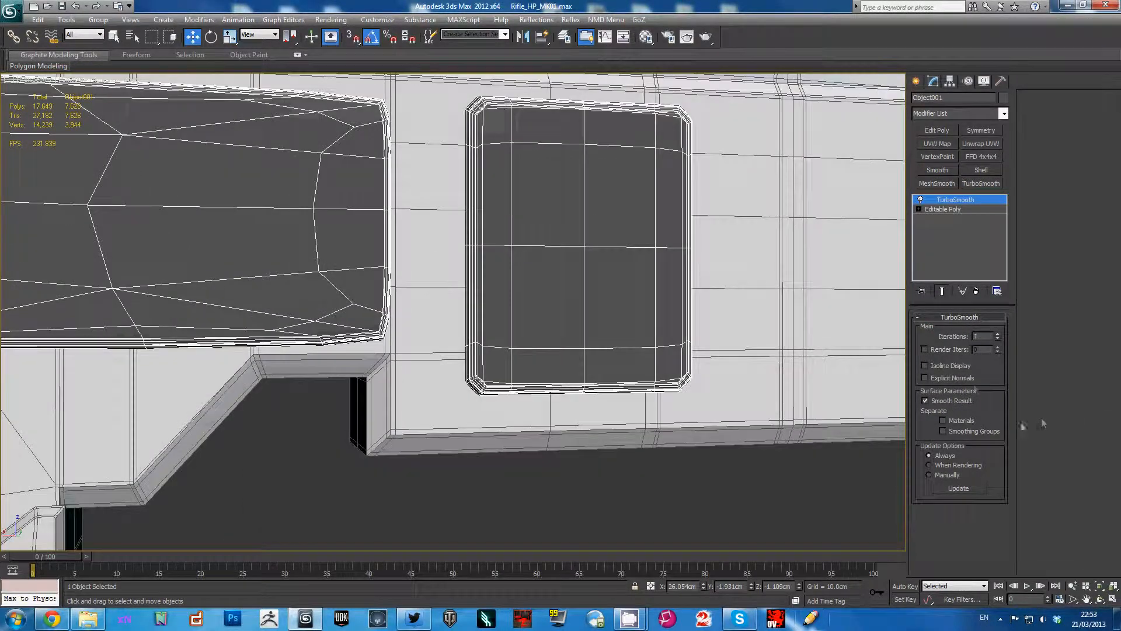
left_click(997, 336)
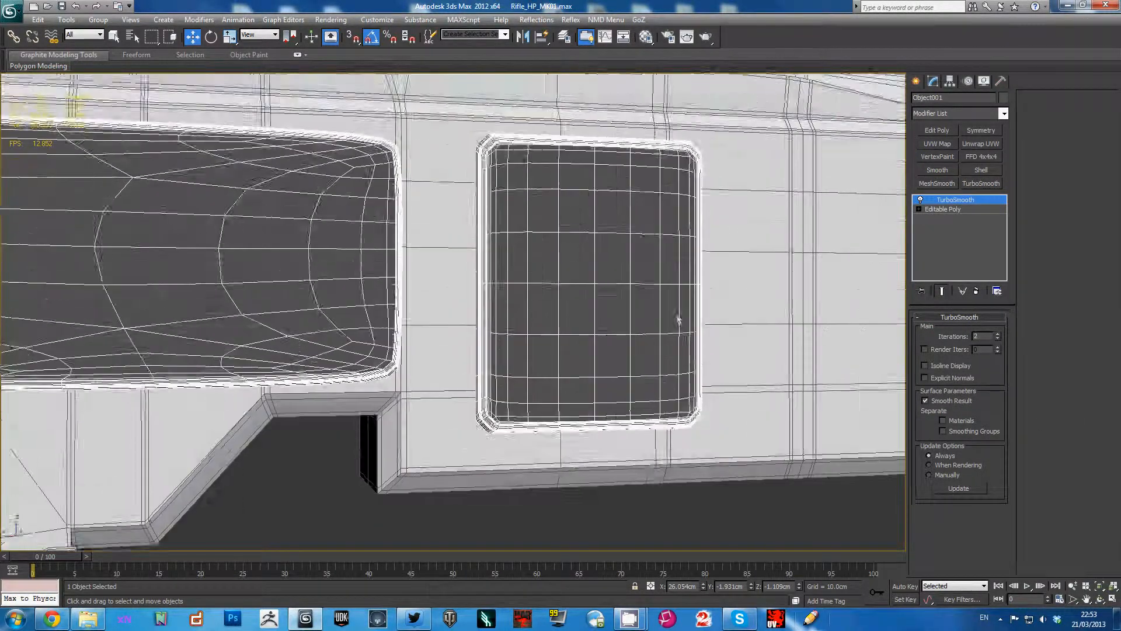
Step: Hide the edge overlay, raise TurboSmooth to 3 iterations and inspect the smoothed panel corners
key("F4")
scroll(675, 320, "down", 3)
scroll(663, 315, "up", 8)
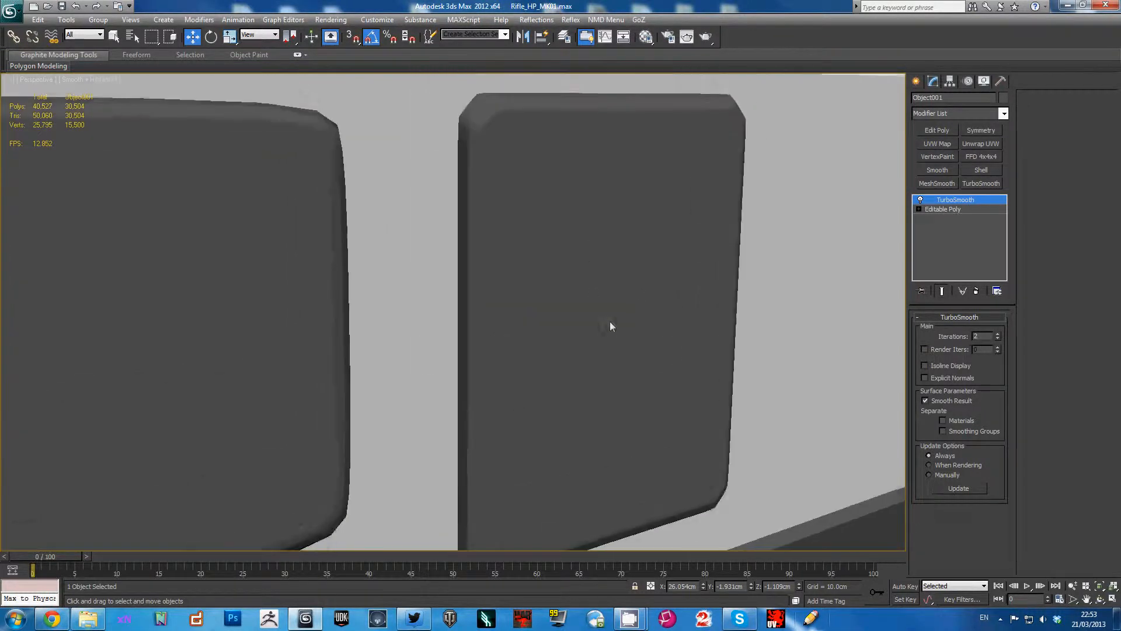
scroll(608, 319, "down", 6)
middle_click_drag(518, 315, 565, 310, "alt")
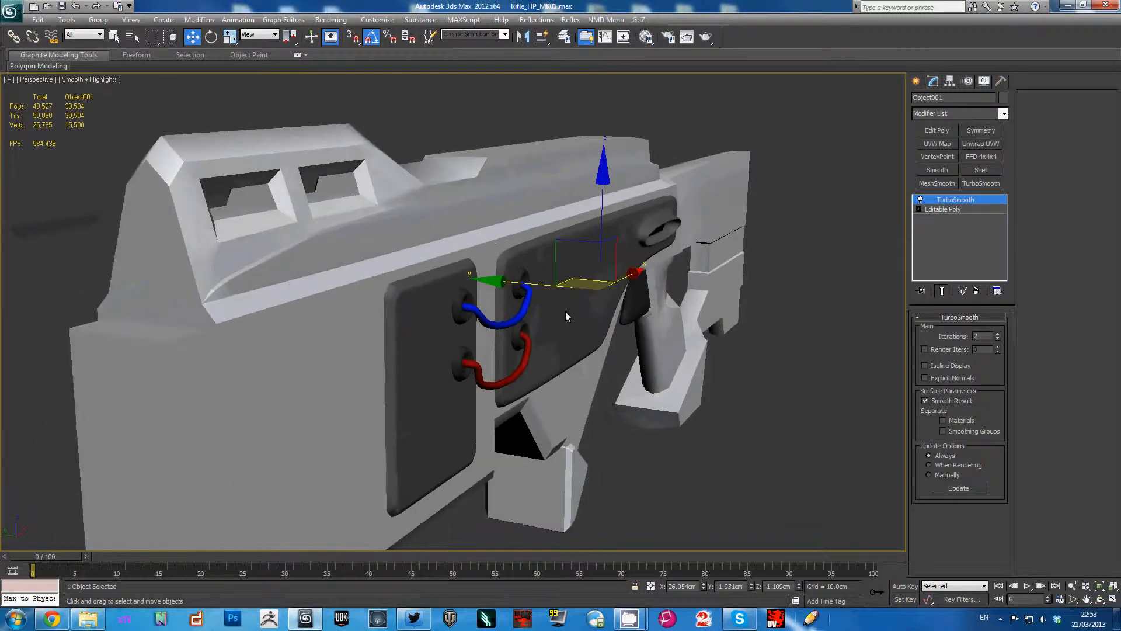
scroll(566, 311, "up", 8)
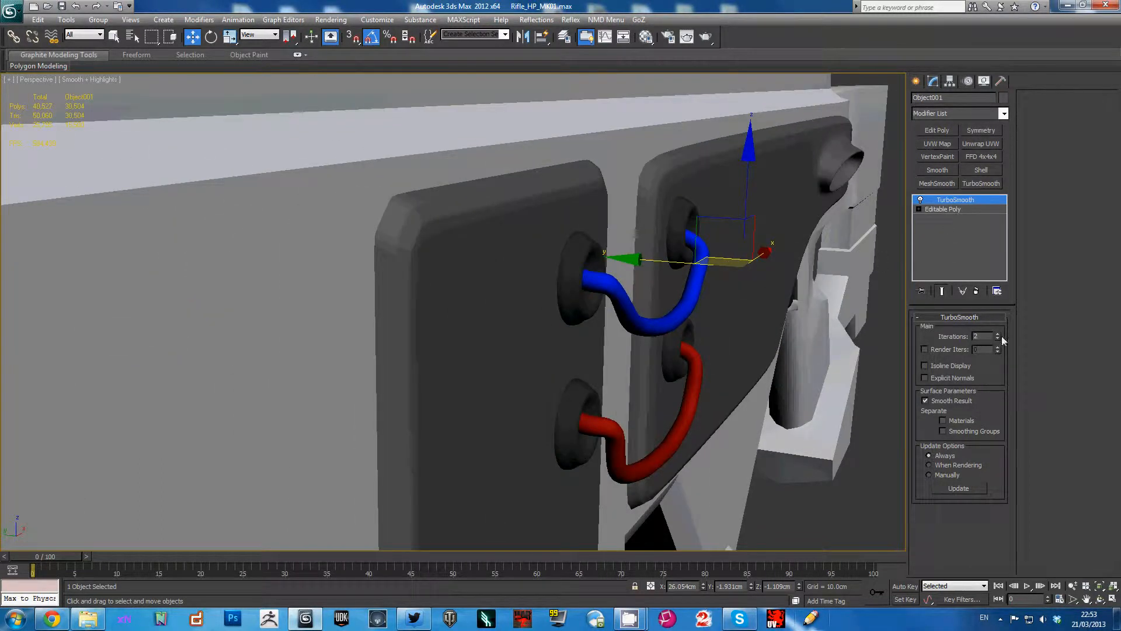
left_click(998, 334)
middle_click_drag(589, 289, 640, 290, "alt")
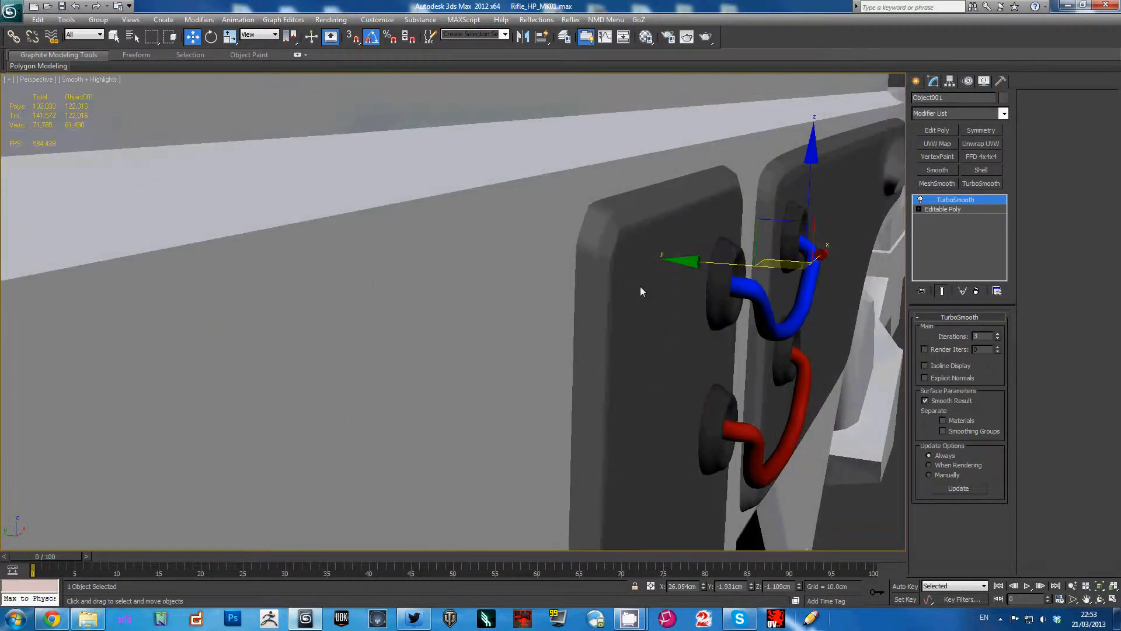
Step: Delete the TurboSmooth modifier and show the edged faces again
right_click(959, 205)
left_click(973, 222)
key("F4")
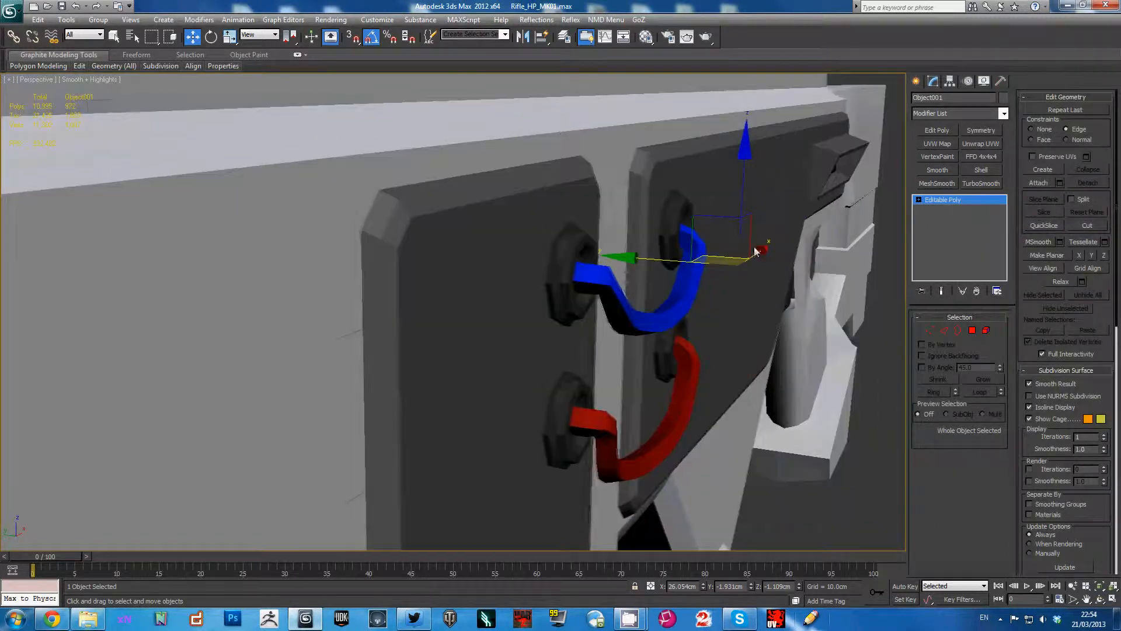
Step: Select all the lengthwise edges of the long side panels on both sides of the rifle, working in wireframe
middle_click_drag(671, 315, 645, 319, "alt")
middle_click_drag(545, 309, 431, 363)
scroll(551, 327, "up", 5)
scroll(431, 368, "down", 6)
key("2")
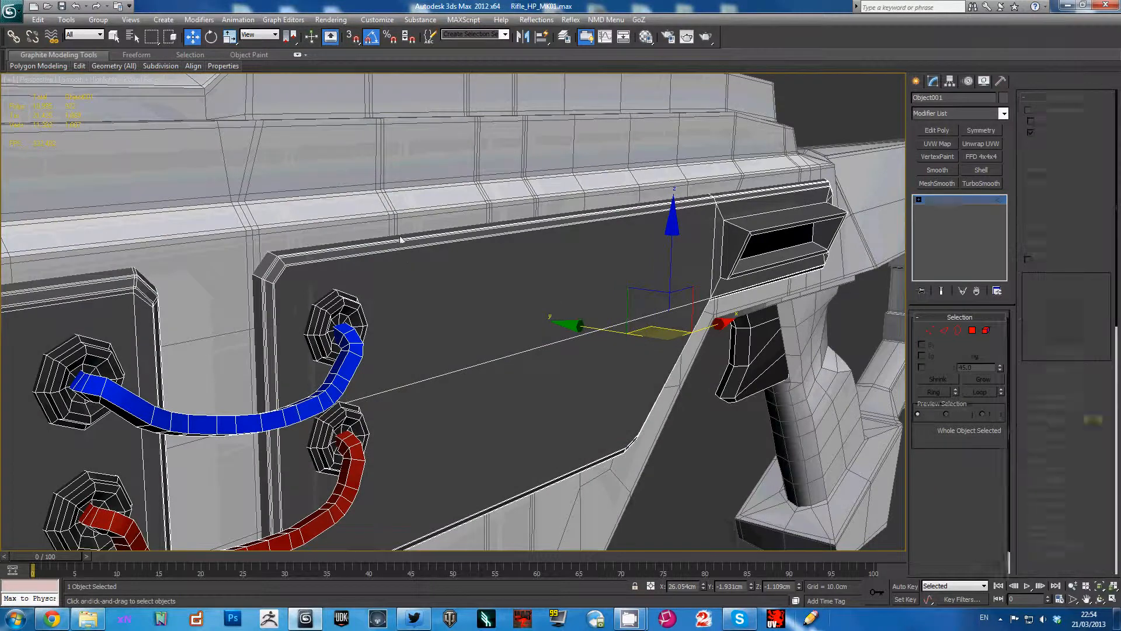
left_click_drag(488, 561, 490, 564)
key("F3")
middle_click_drag(518, 438, 396, 396, "alt")
scroll(485, 445, "down", 3)
left_click_drag(396, 395, 387, 201)
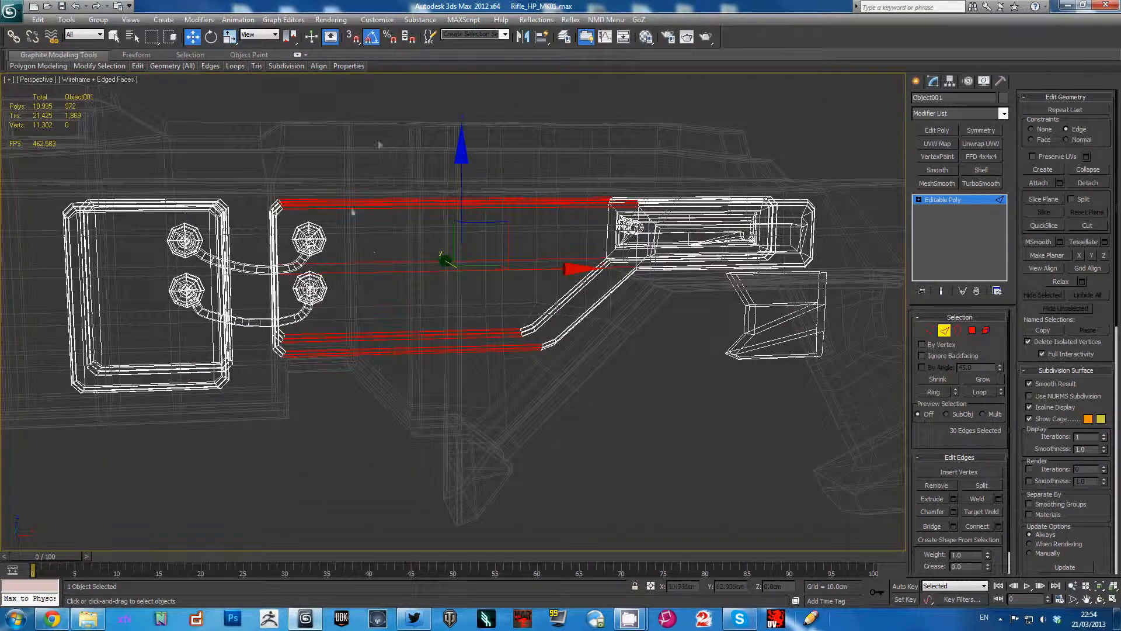
scroll(383, 246, "up", 5)
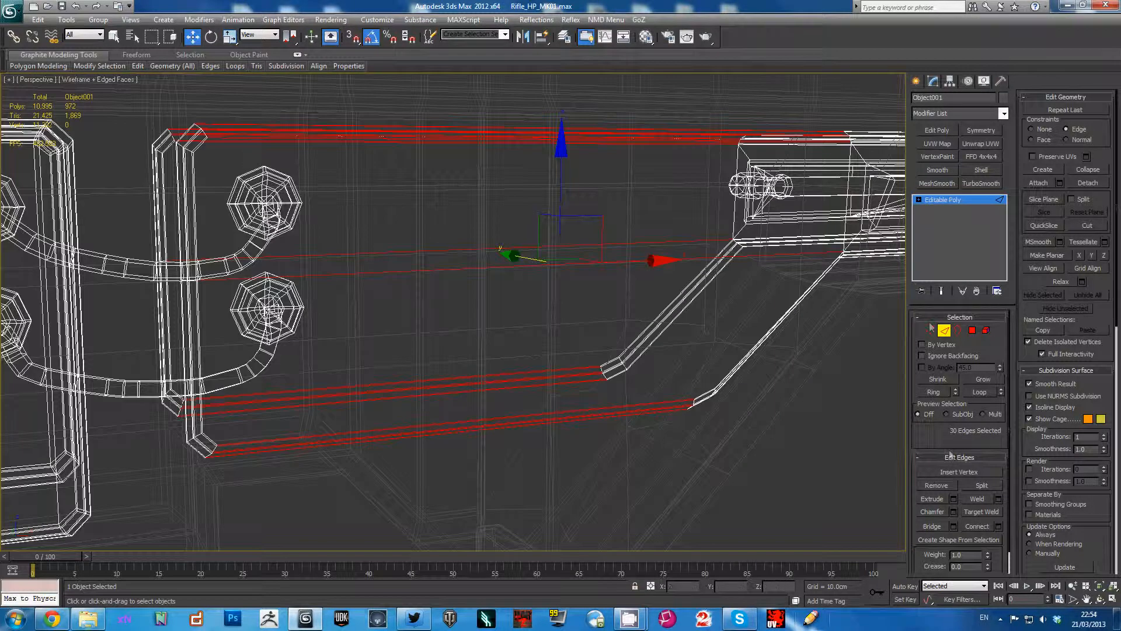
Step: Connect the long panels' lengthwise edges with 2 segments and a pinch of 99 to support the end corners
left_click(999, 526)
middle_click_drag(407, 255, 642, 368)
scroll(521, 313, "up", 6)
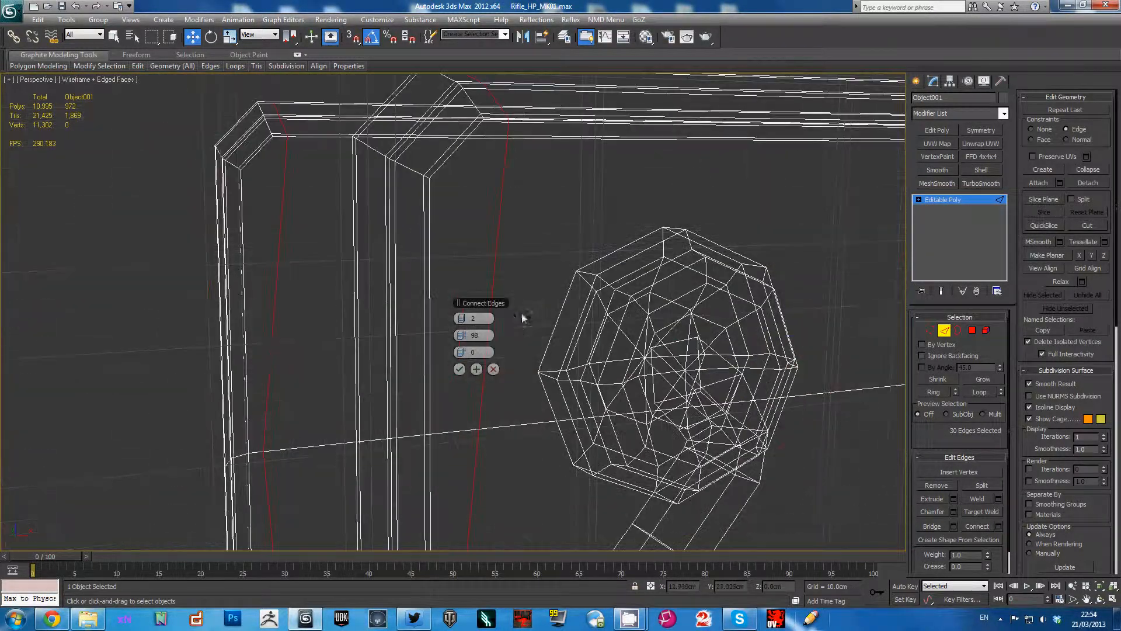
left_click(460, 338)
left_click(459, 338)
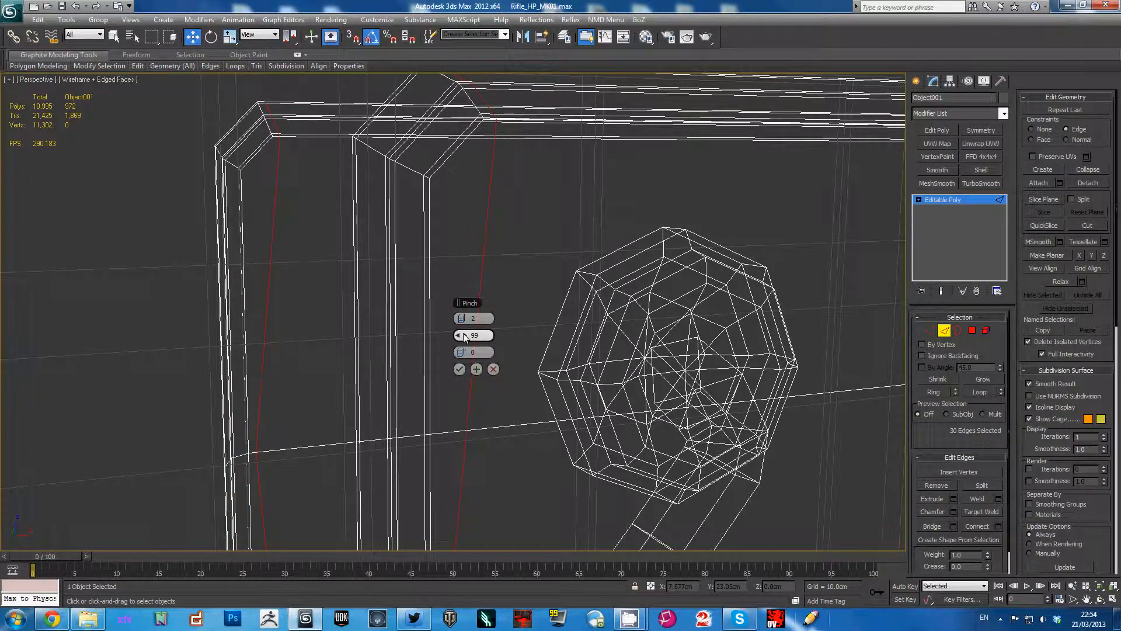